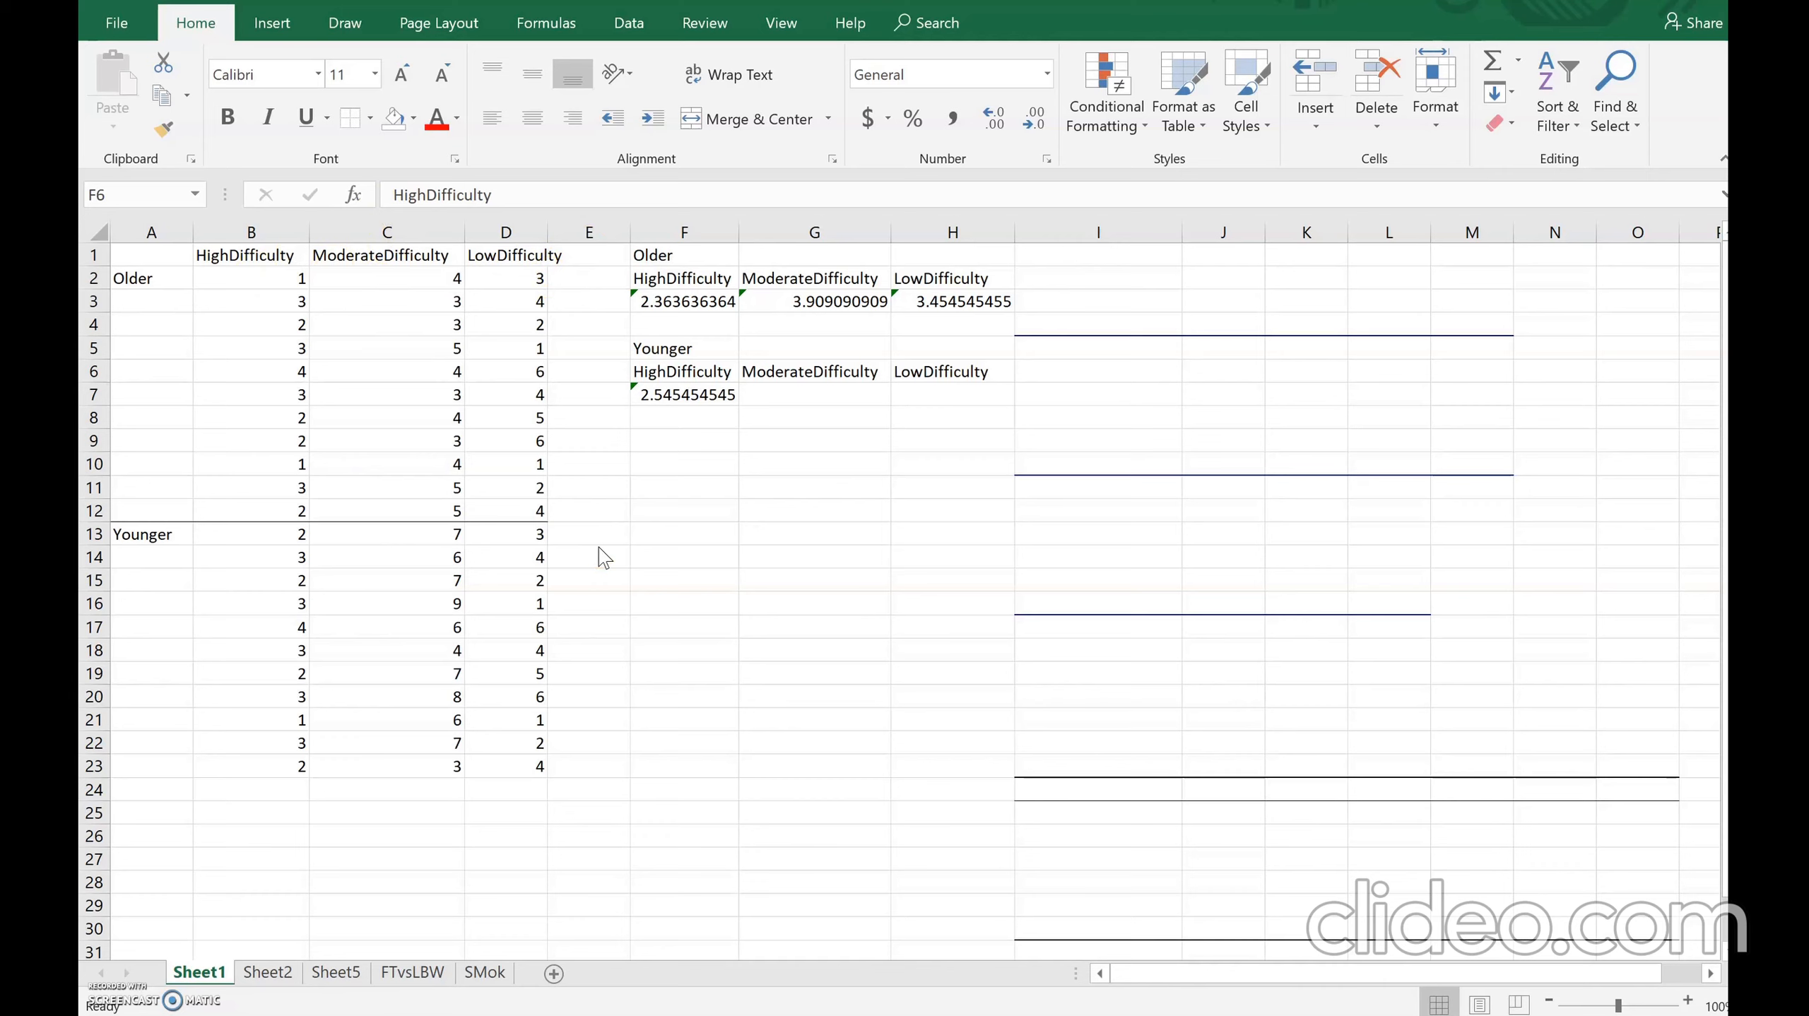
- Examine the average formulas behind the Older high and moderate difficulty means and the Younger high difficulty mean
left_click(710, 306)
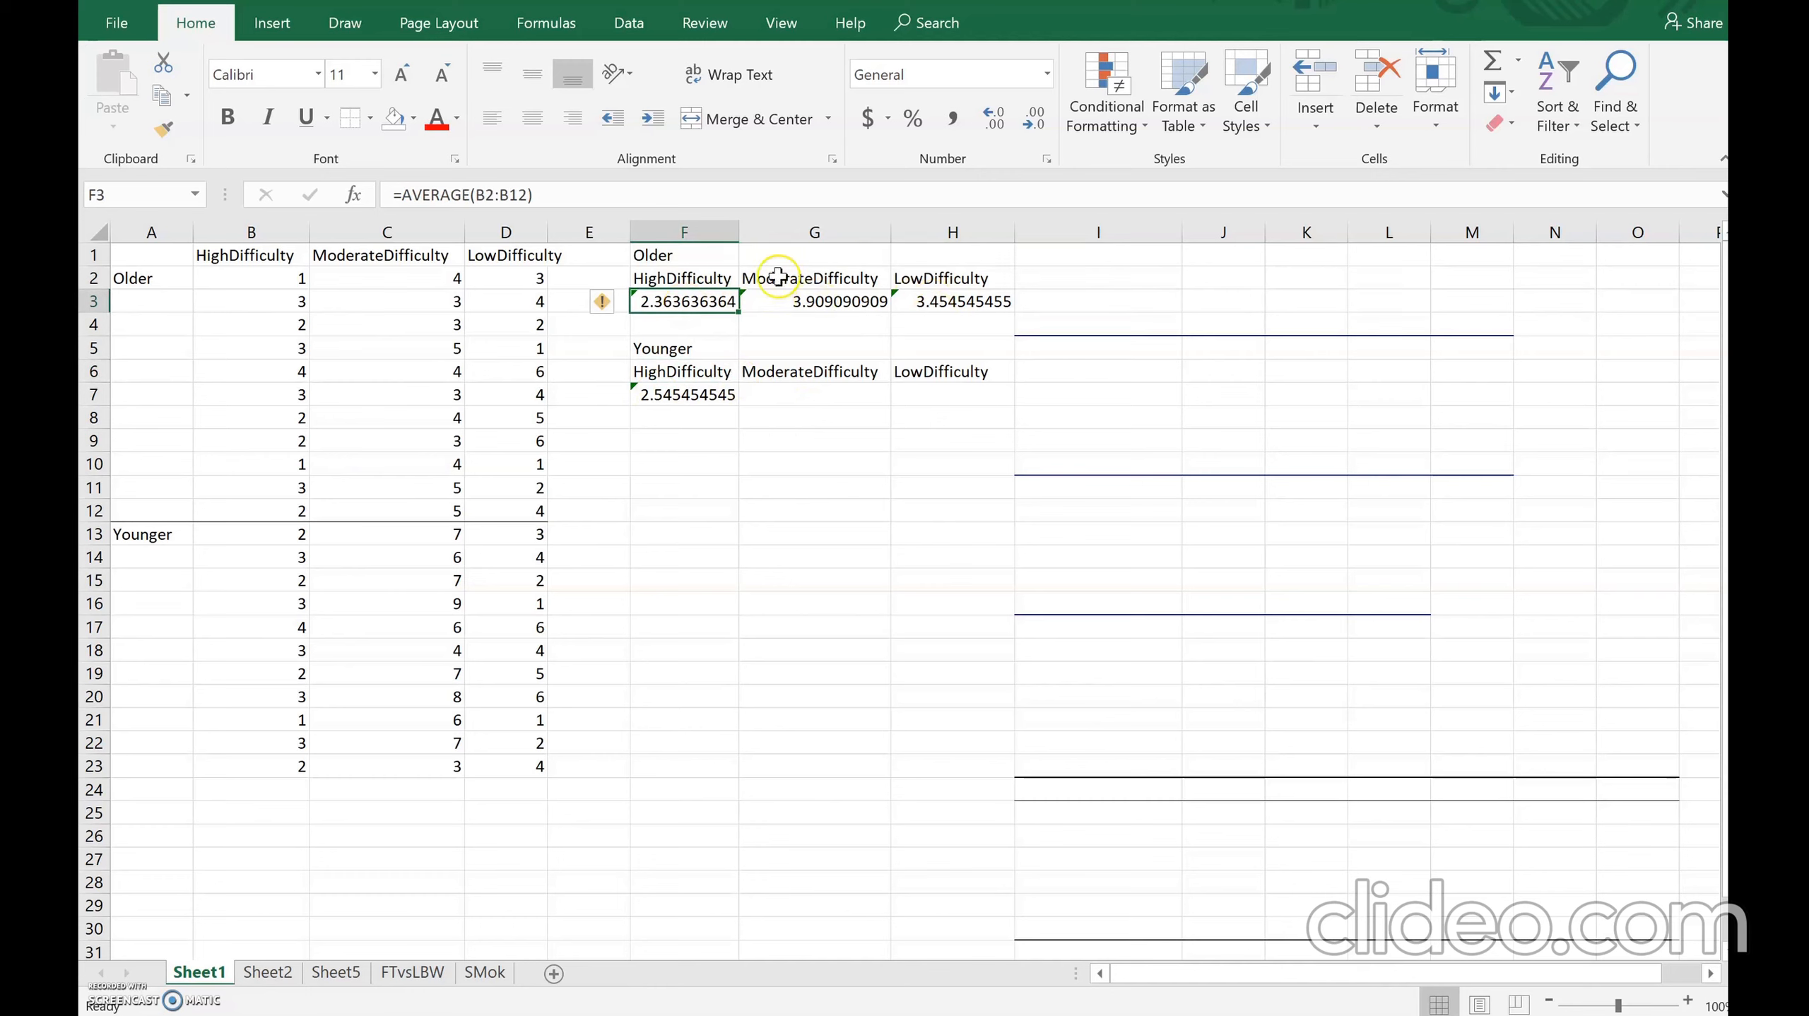
double_click(699, 302)
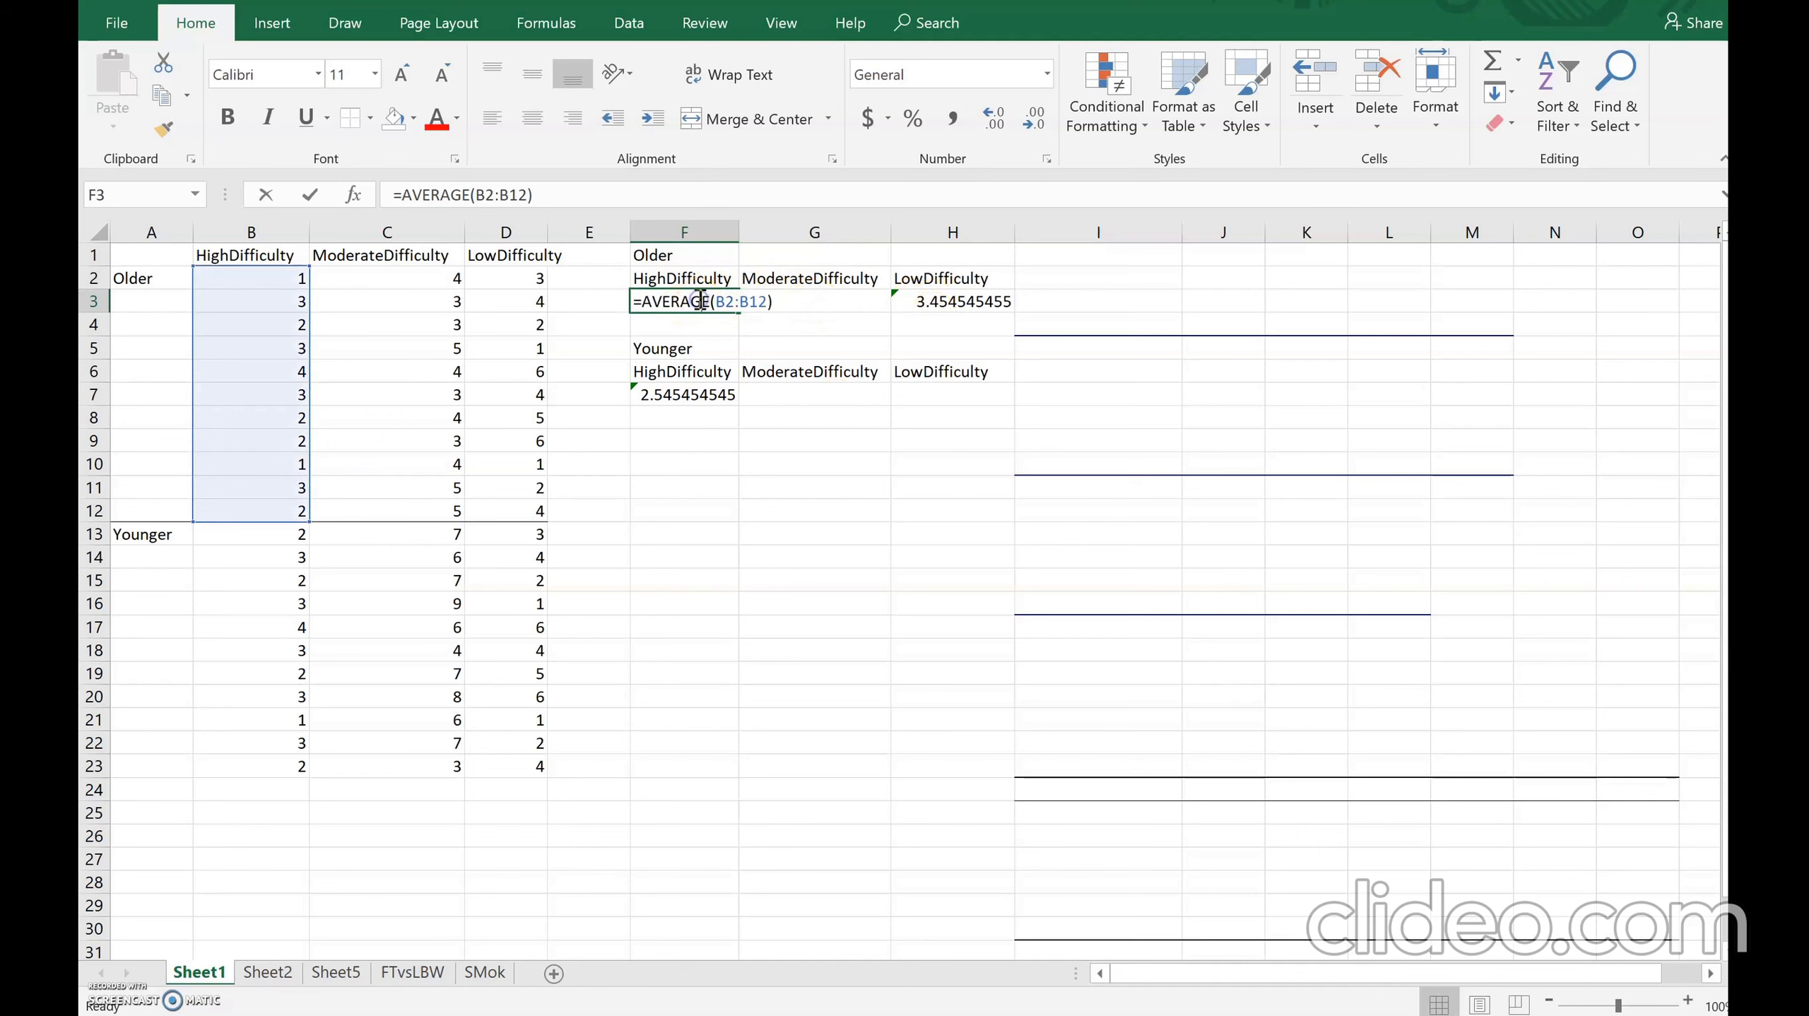
left_click(854, 483)
double_click(834, 299)
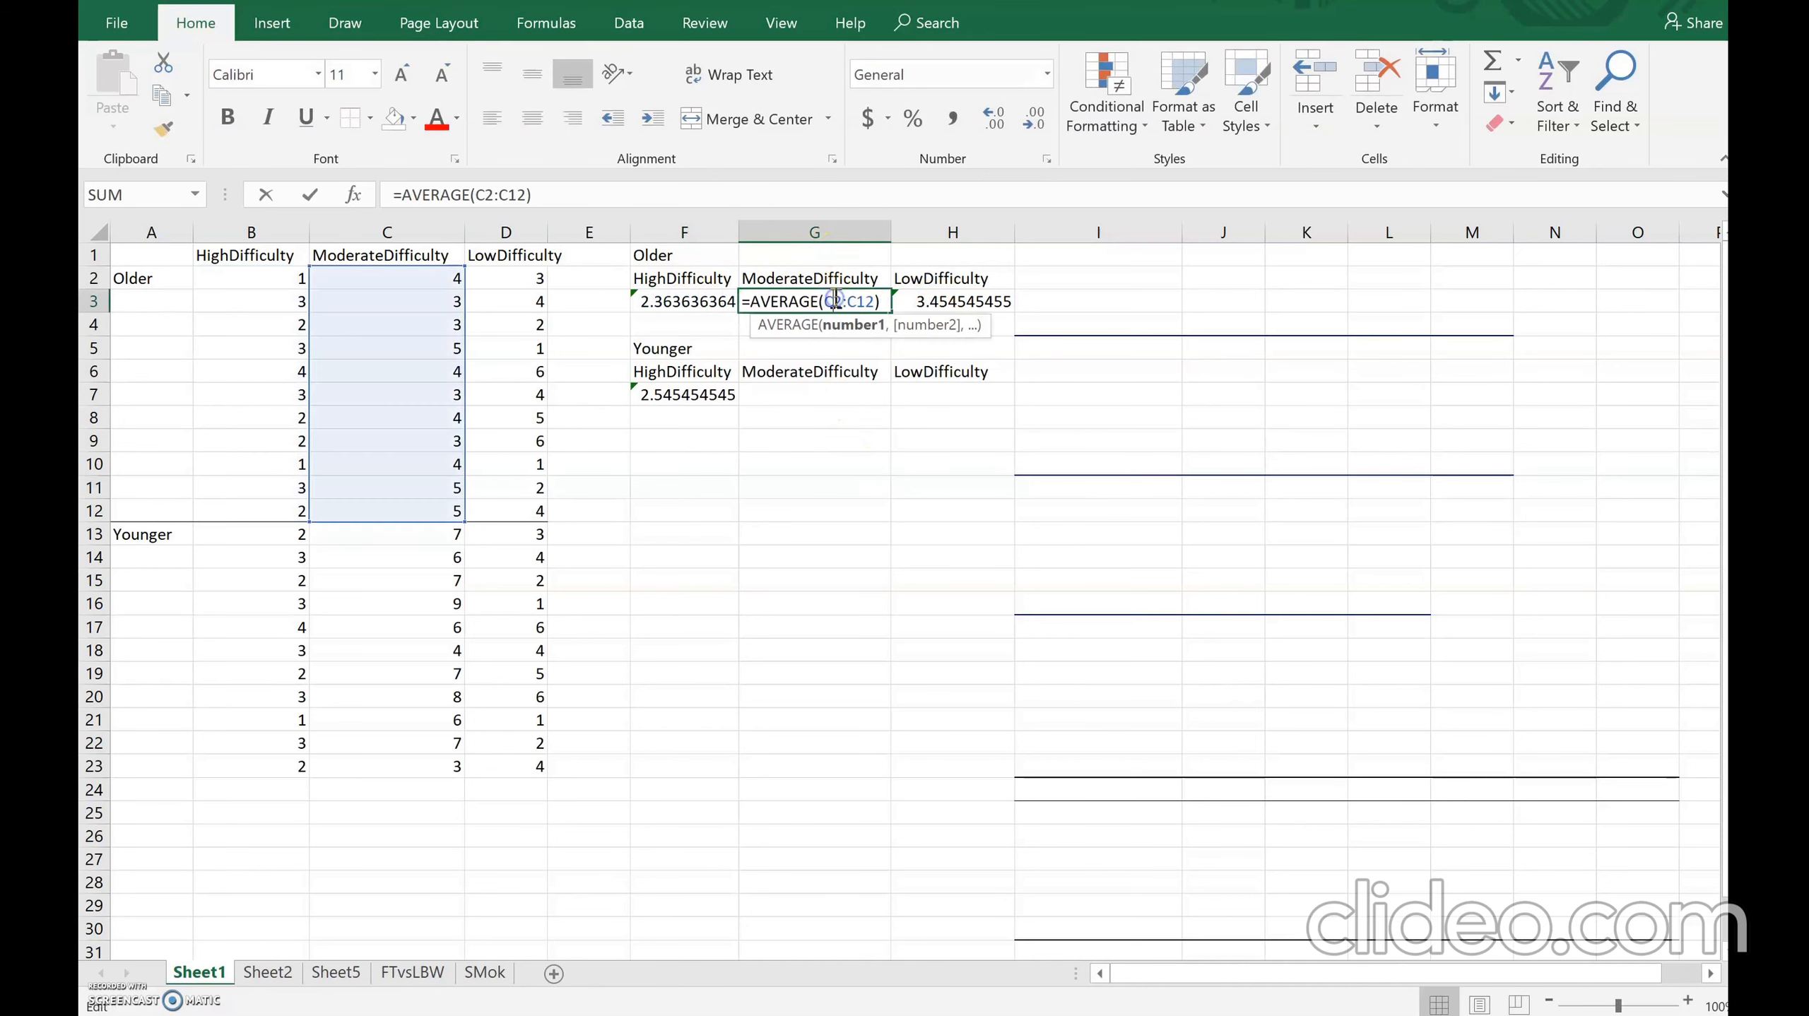
left_click(852, 490)
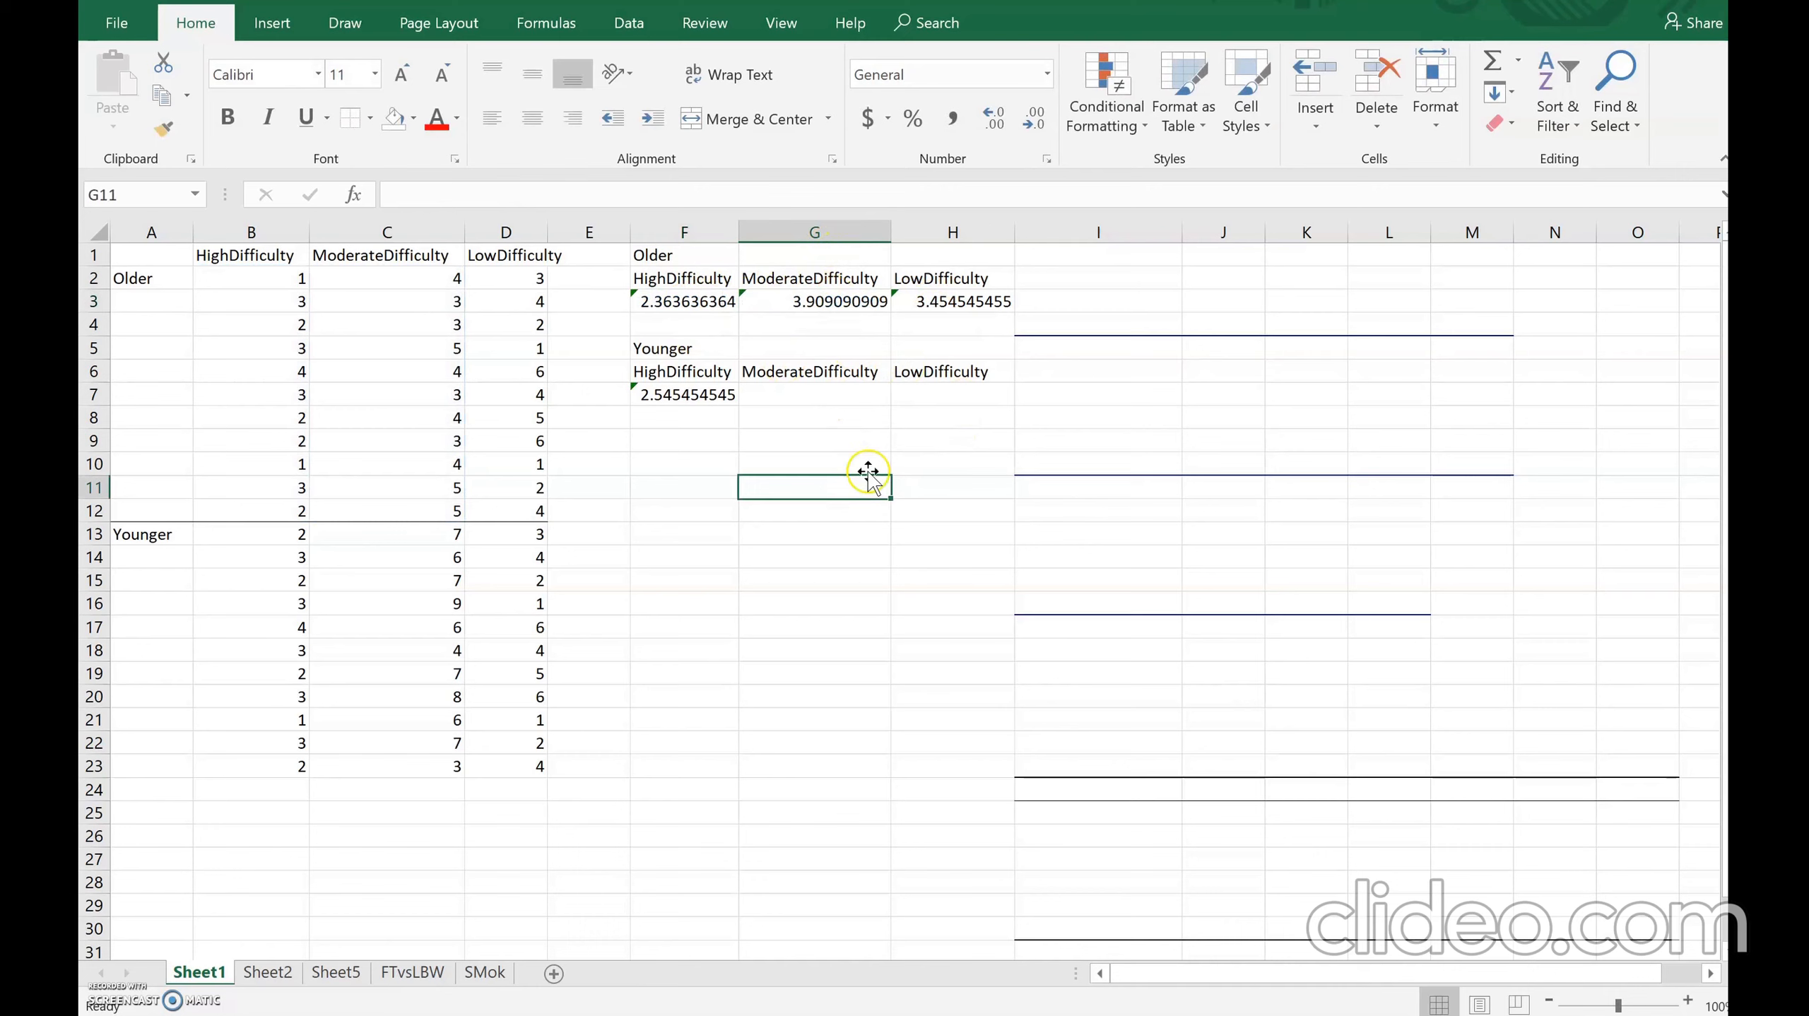
left_click(701, 400)
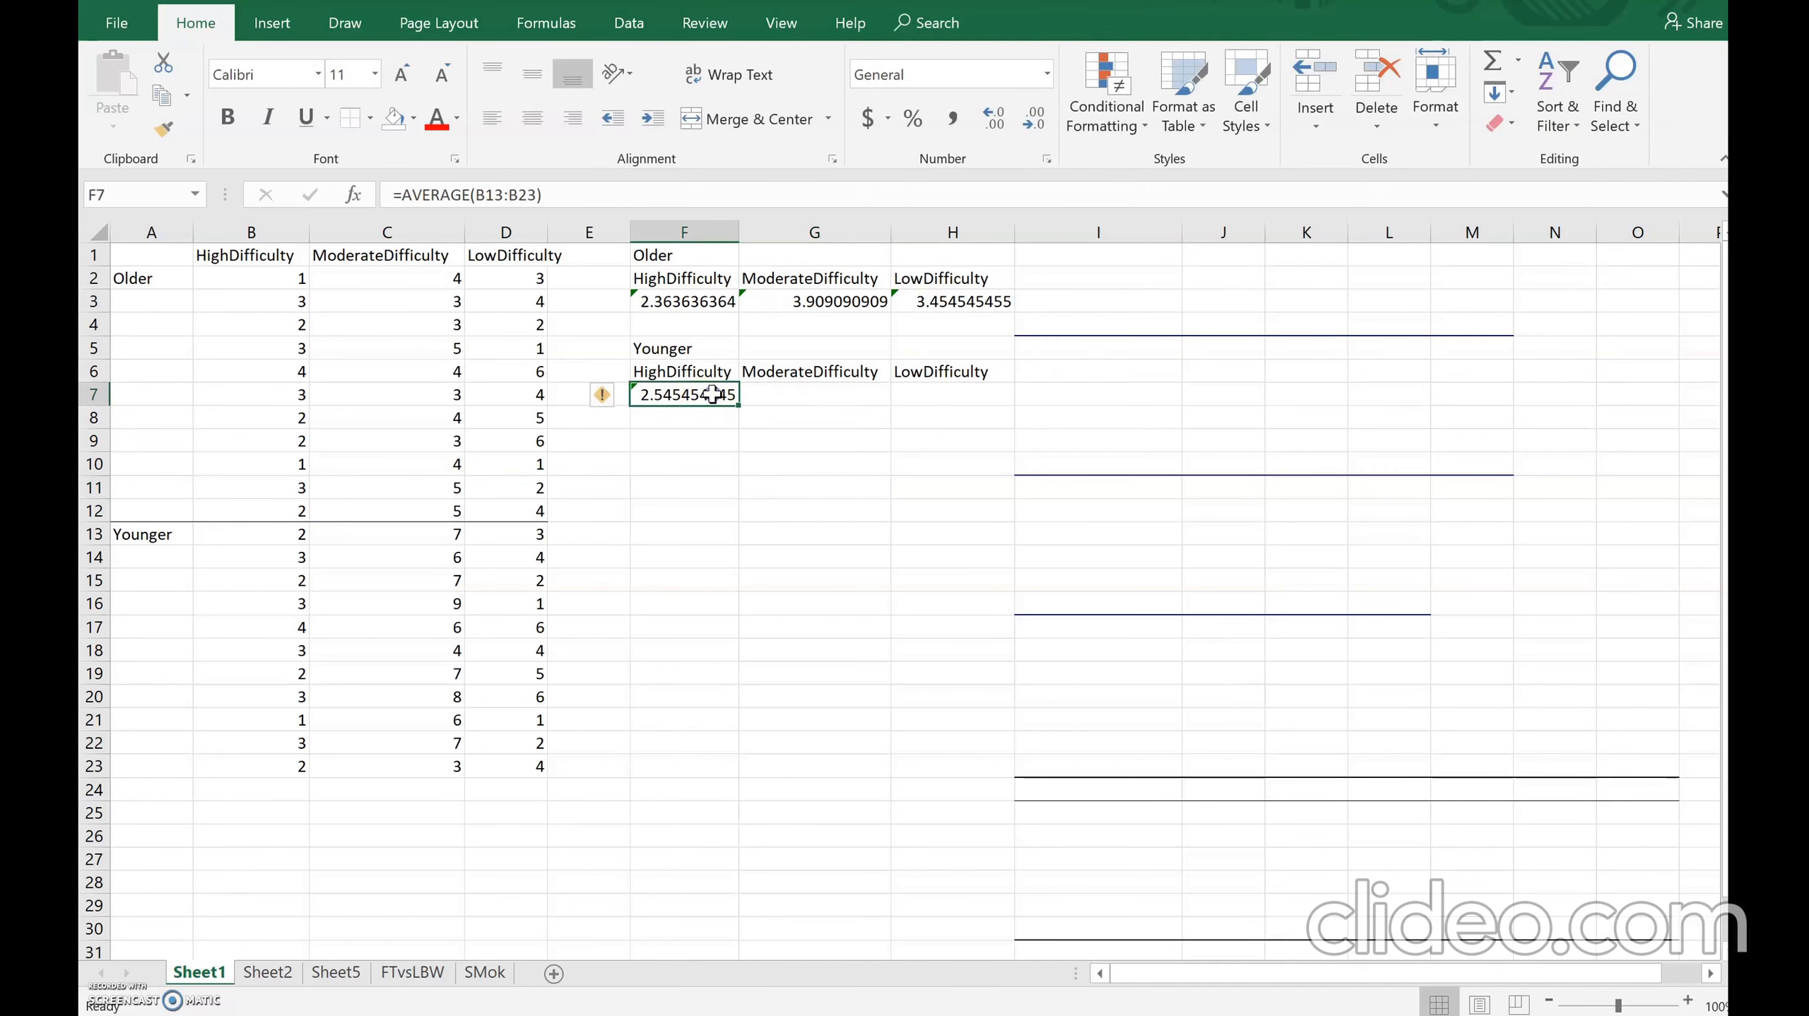
double_click(713, 393)
left_click(689, 511)
- Copy the Younger HighDifficulty average formula from F7 into the ModerateDifficulty and LowDifficulty cells G7 and H7
left_click(716, 393)
key("ctrl+c")
left_click(812, 395)
key("ctrl+v")
left_click(930, 398)
key("ctrl+v")
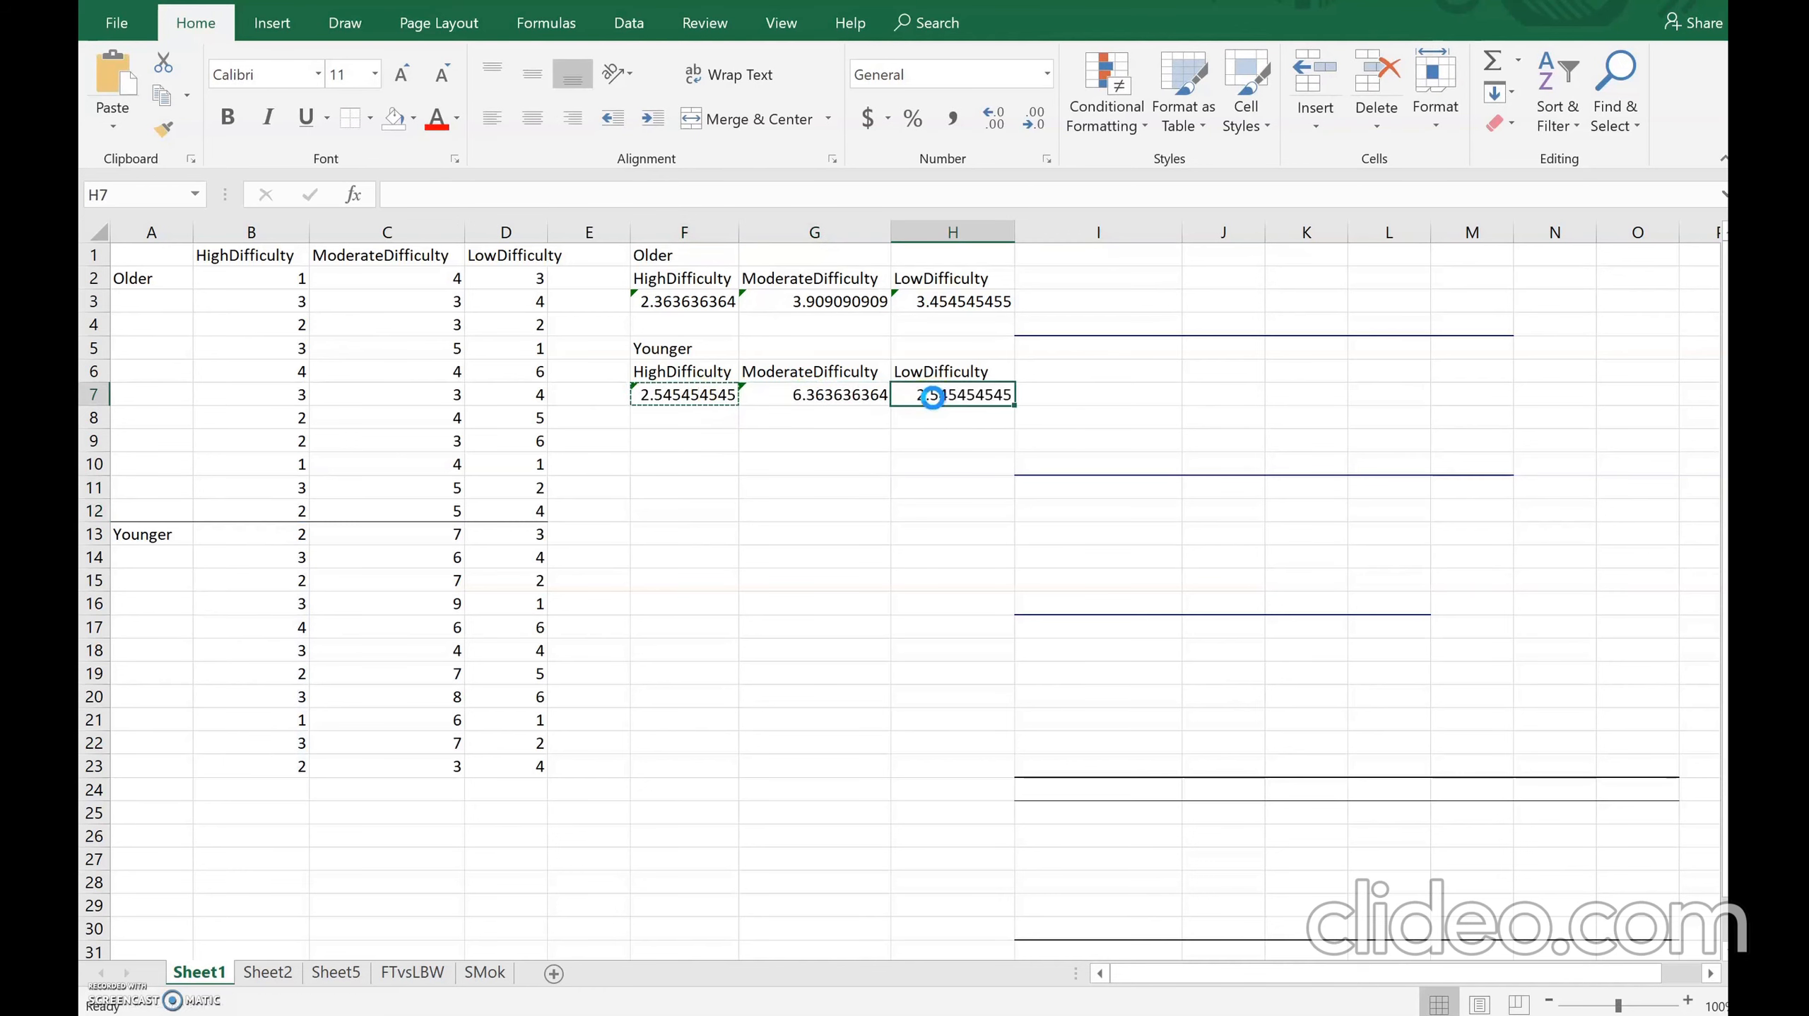
left_click(861, 629)
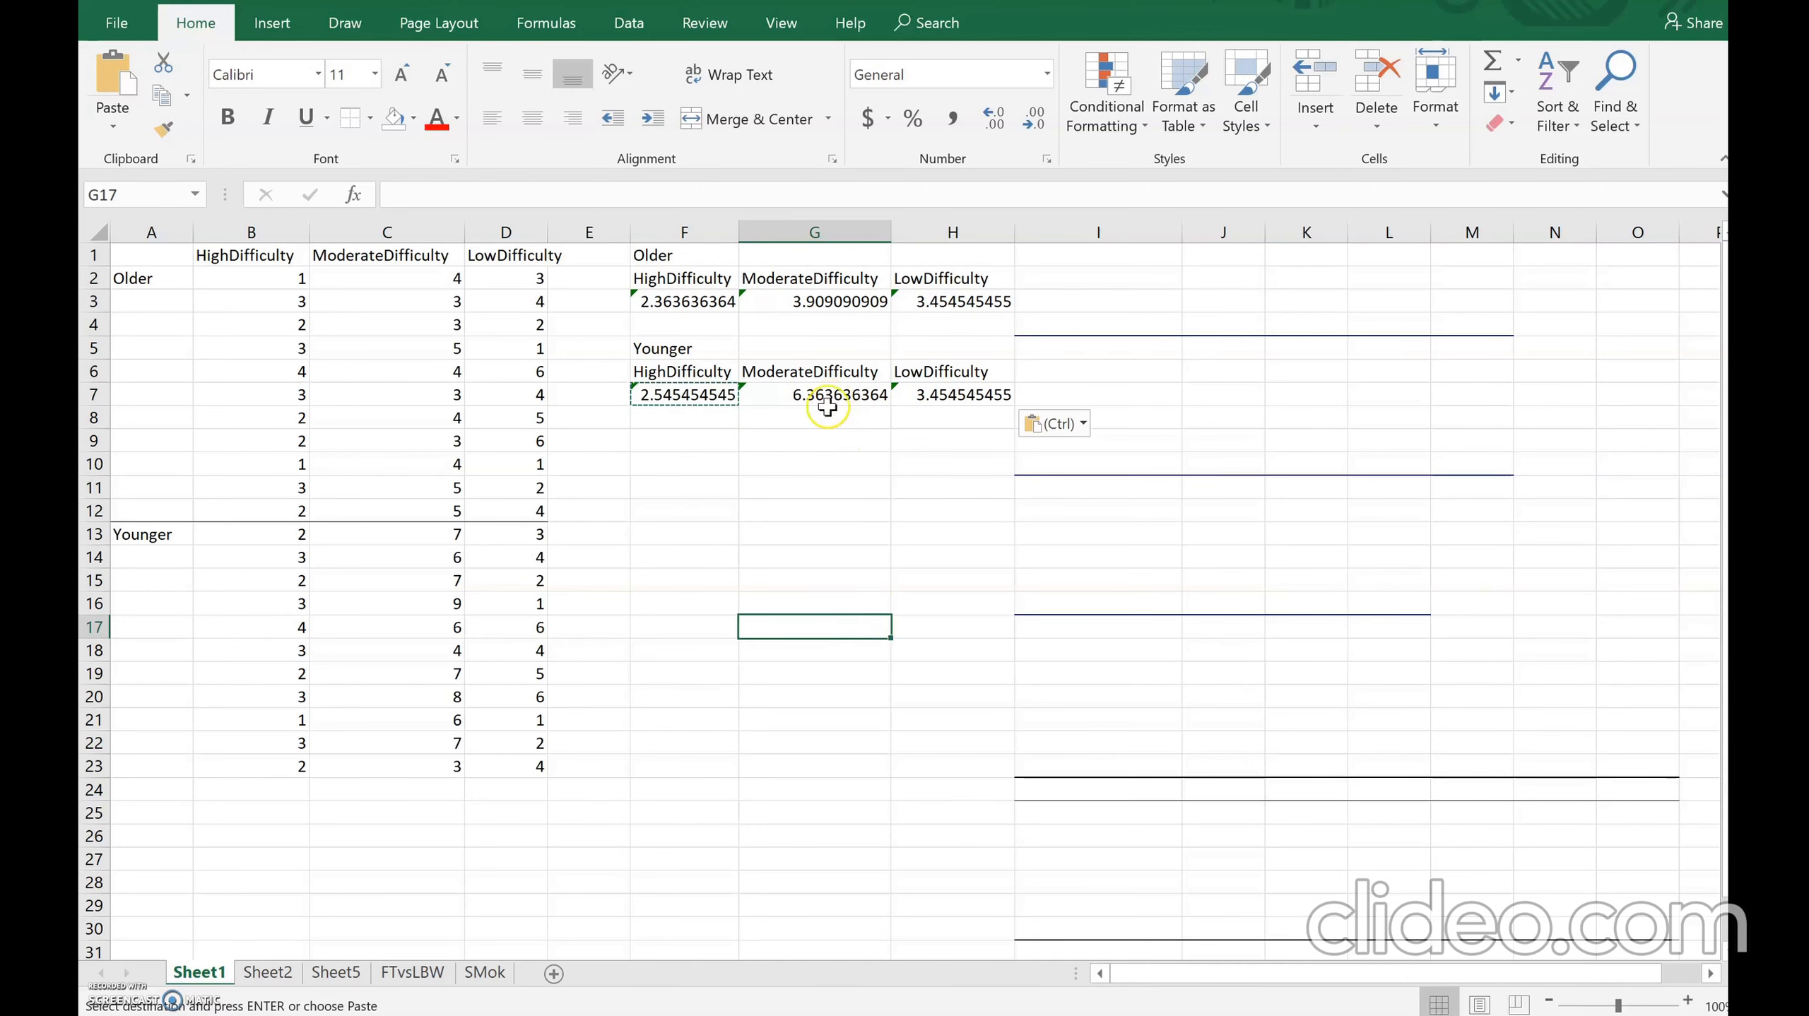
- Insert a 2-D clustered column chart of the Older averages in F1:H3 and shrink it below the Younger averages
left_click_drag(676, 255, 948, 306)
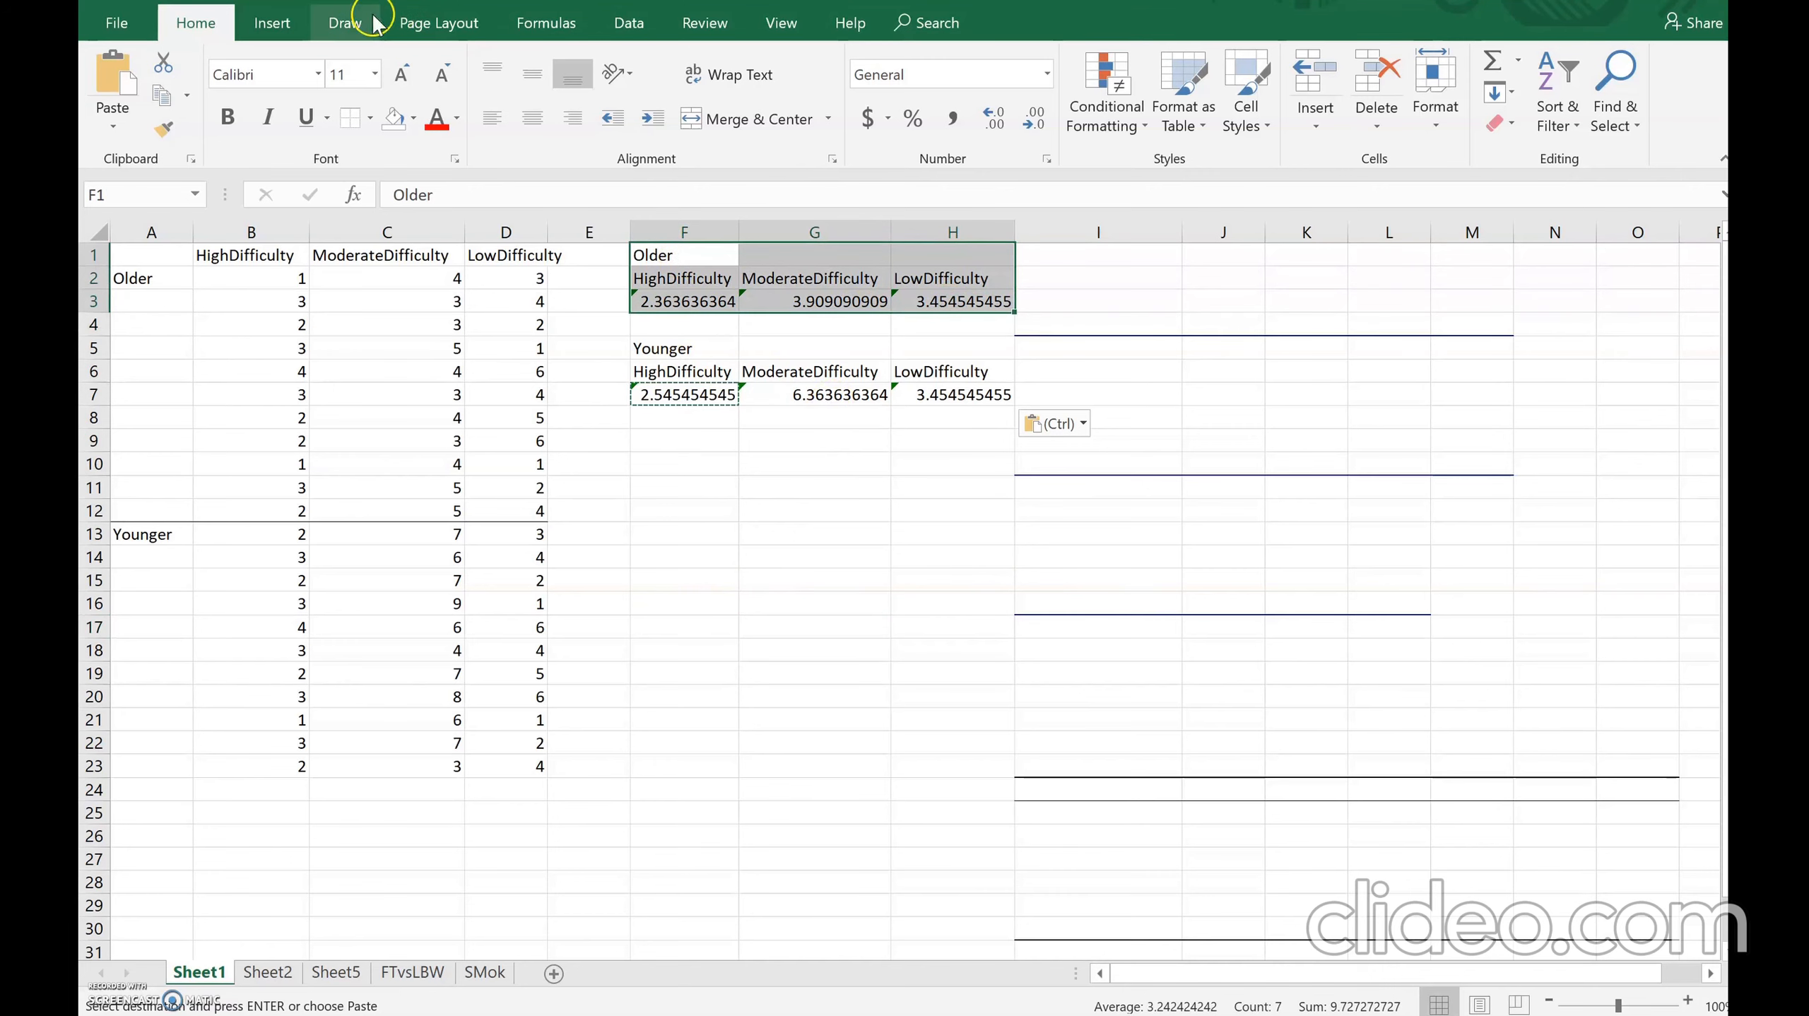
left_click(282, 23)
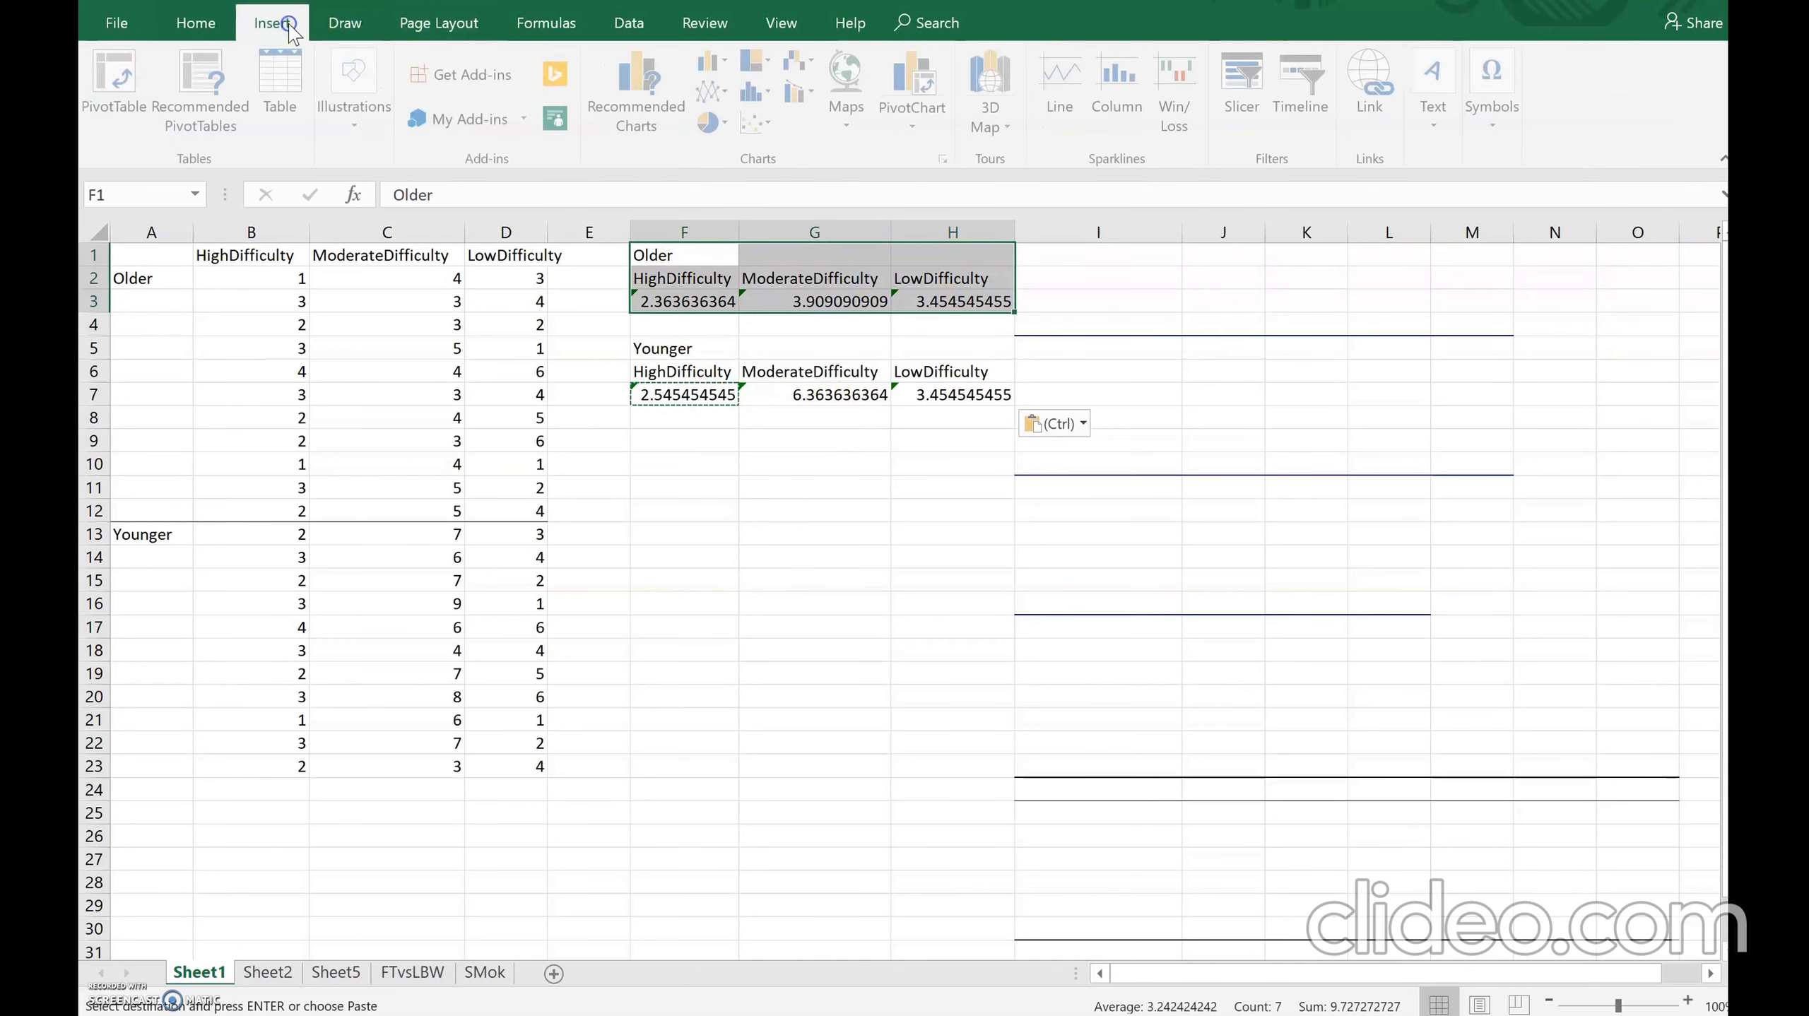
left_click(714, 60)
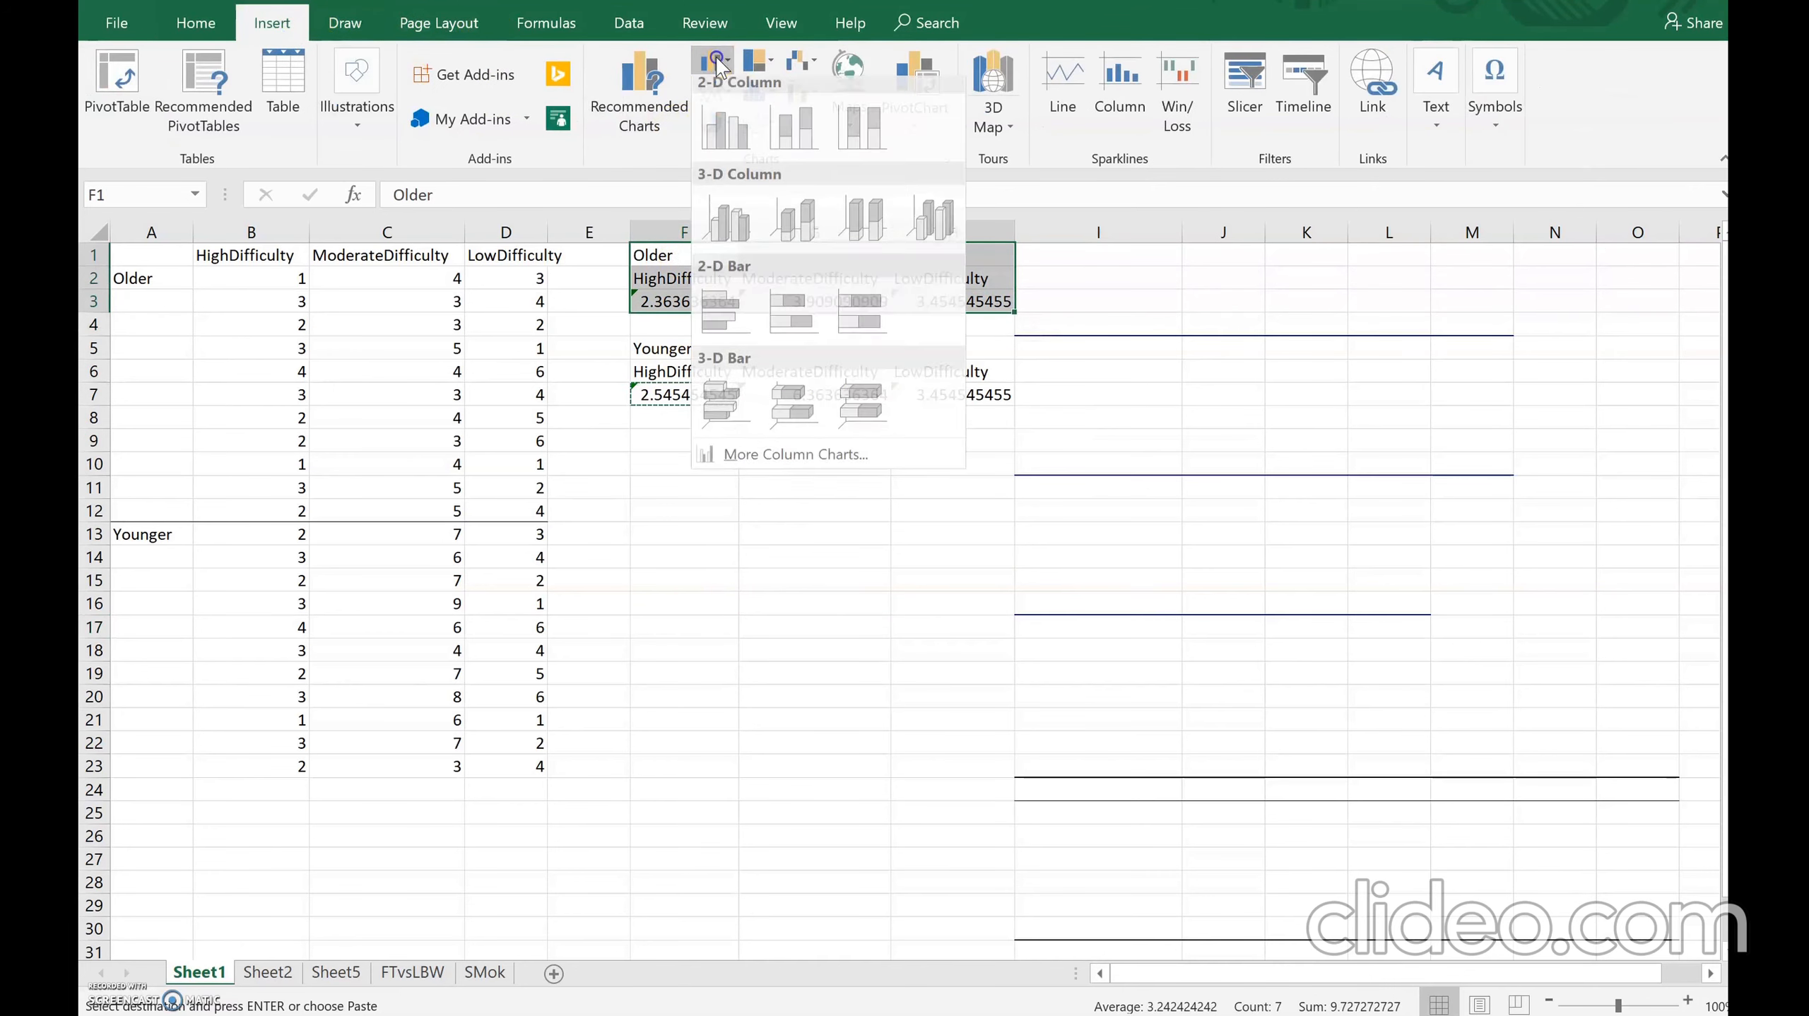
left_click(727, 146)
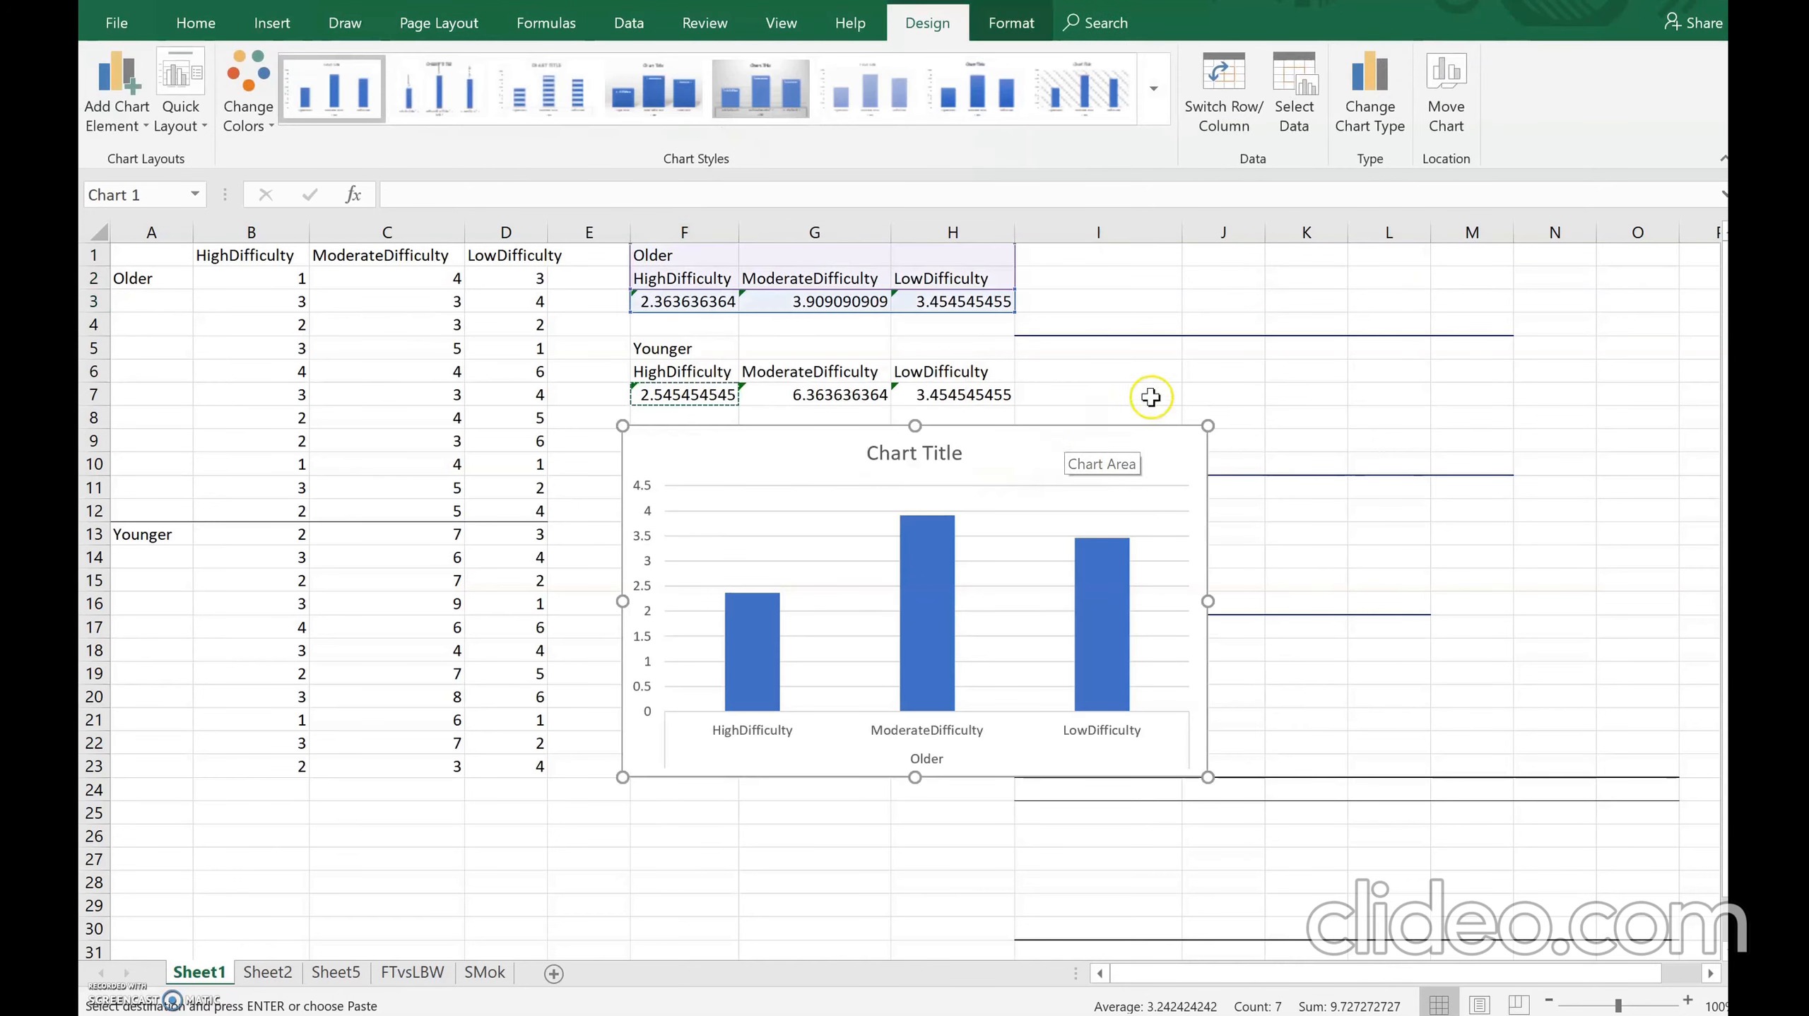
left_click_drag(1201, 424, 981, 439)
- Insert a 2-D clustered column chart of the Younger averages in F5:H7, then shrink it and place it below the Older chart
left_click_drag(670, 348, 916, 394)
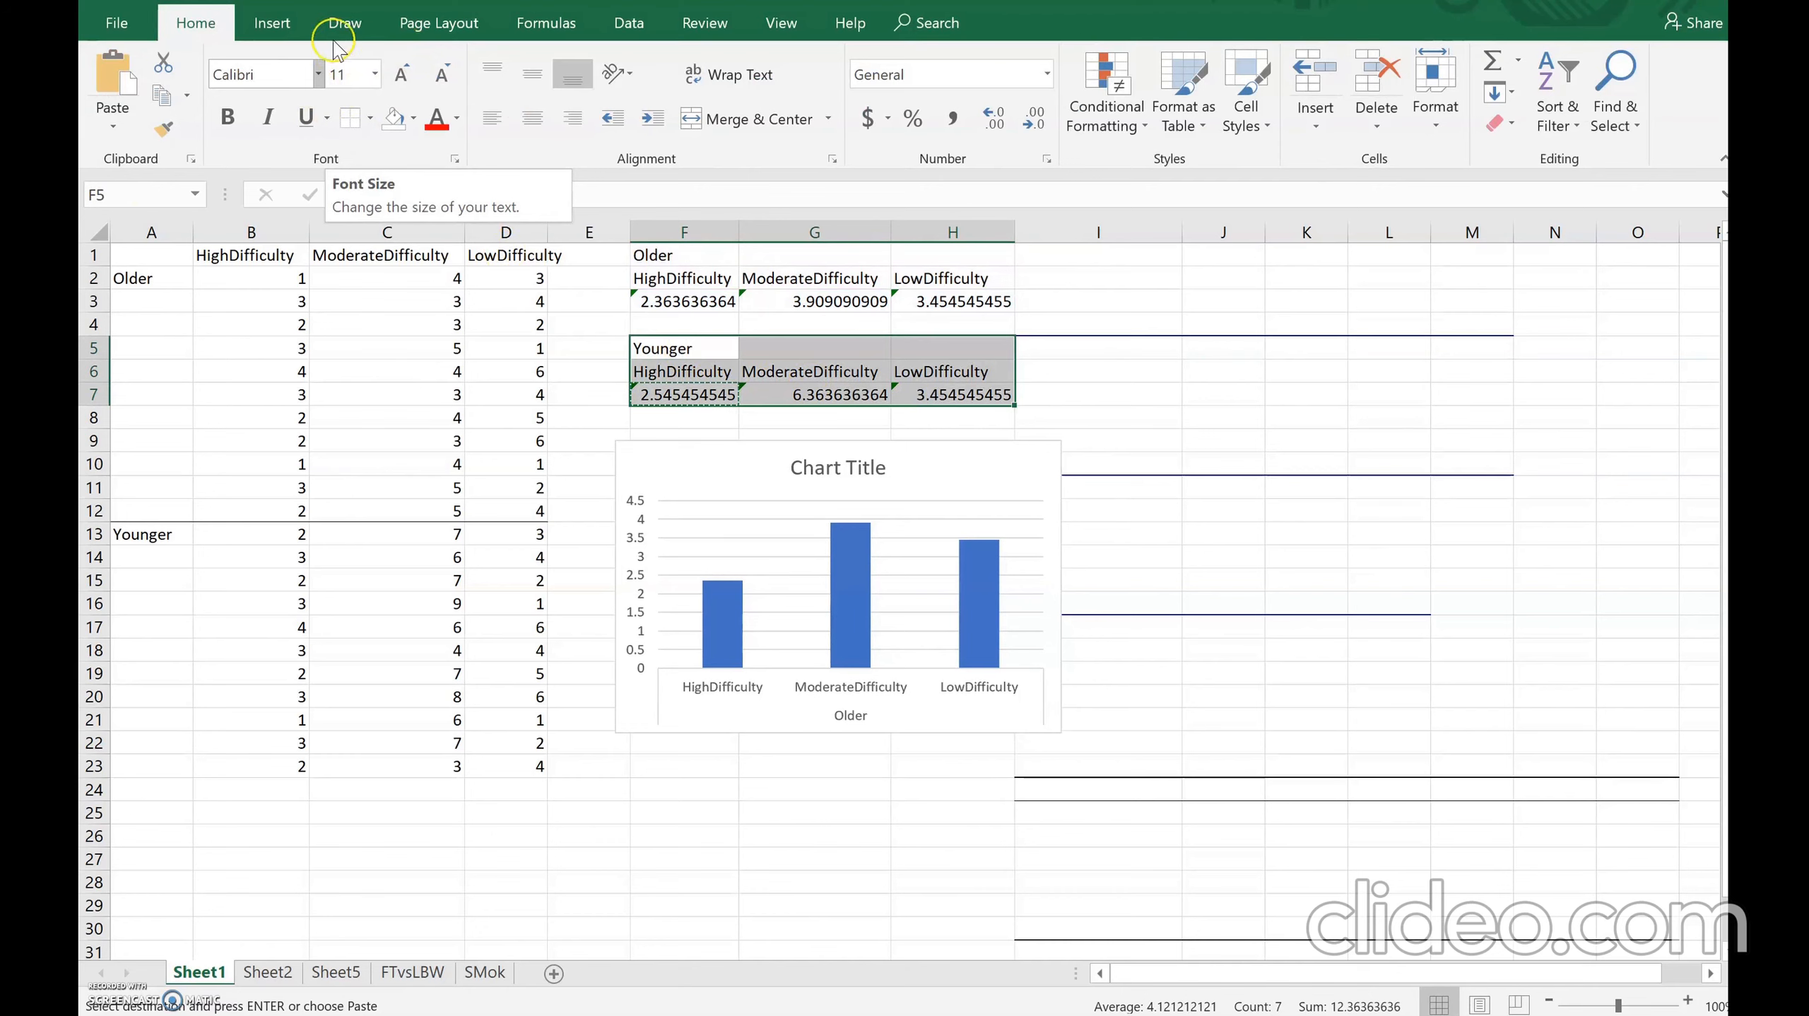
left_click(285, 23)
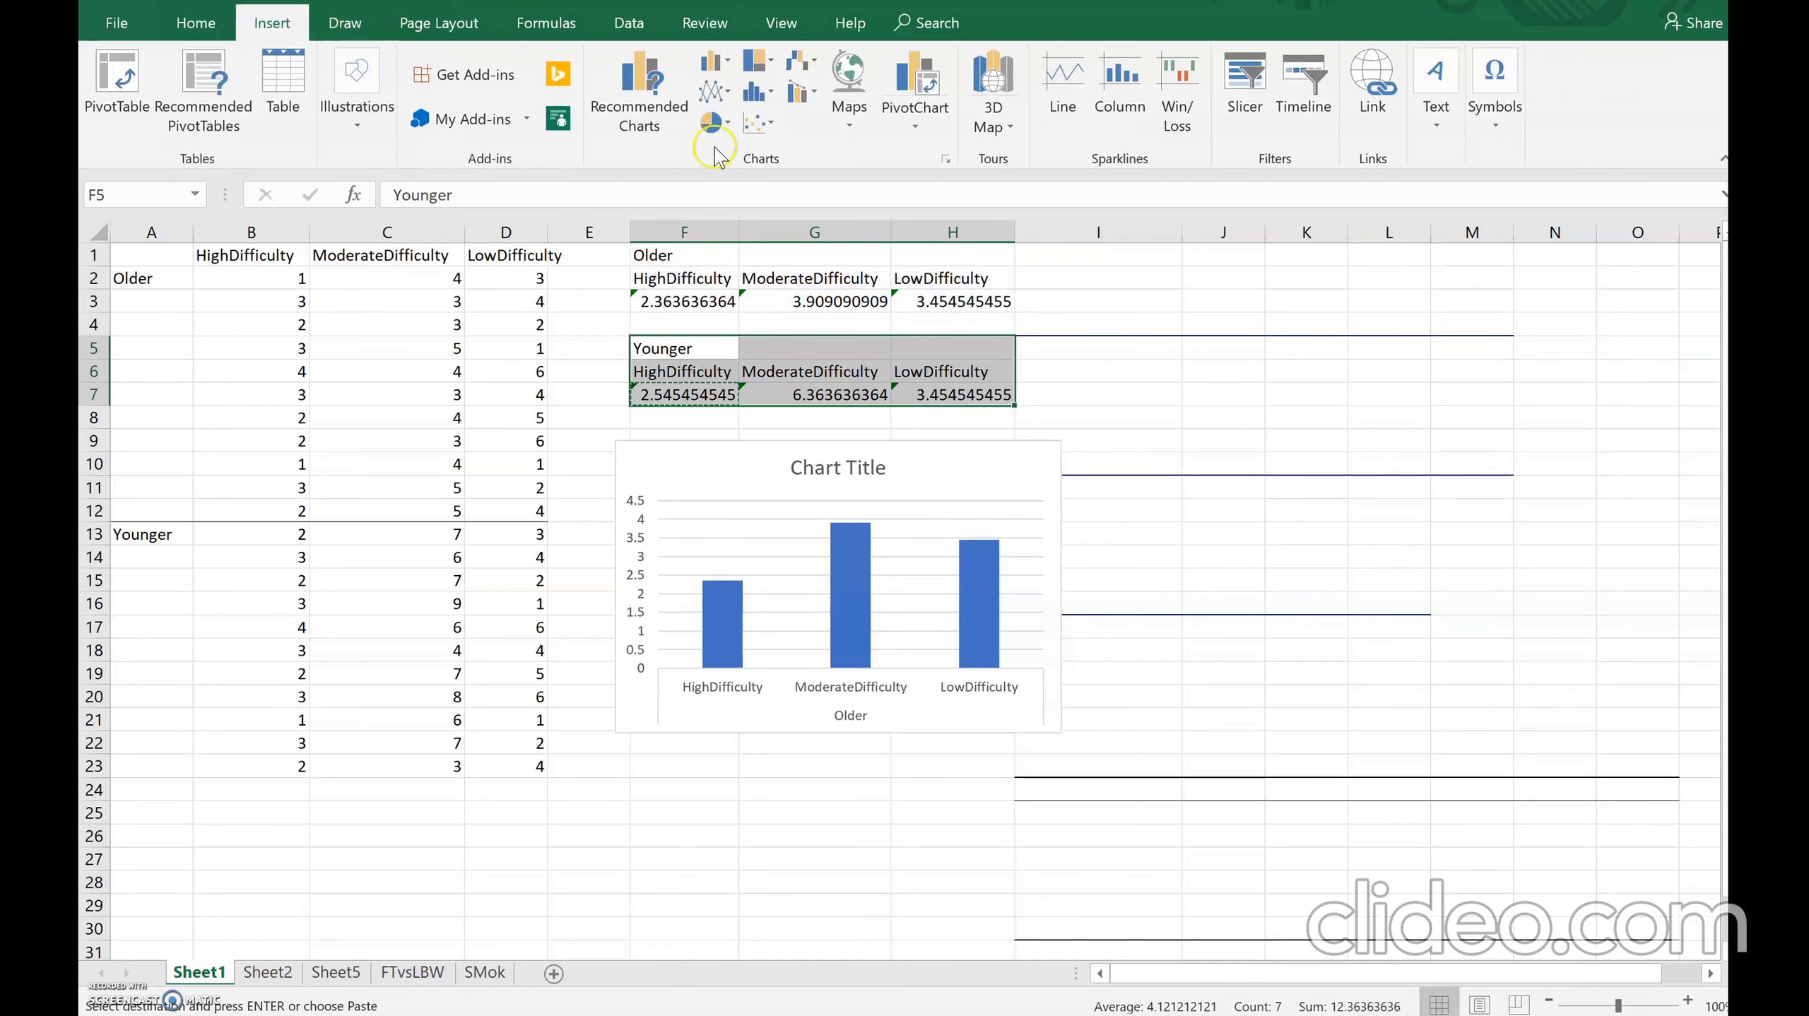
left_click(710, 64)
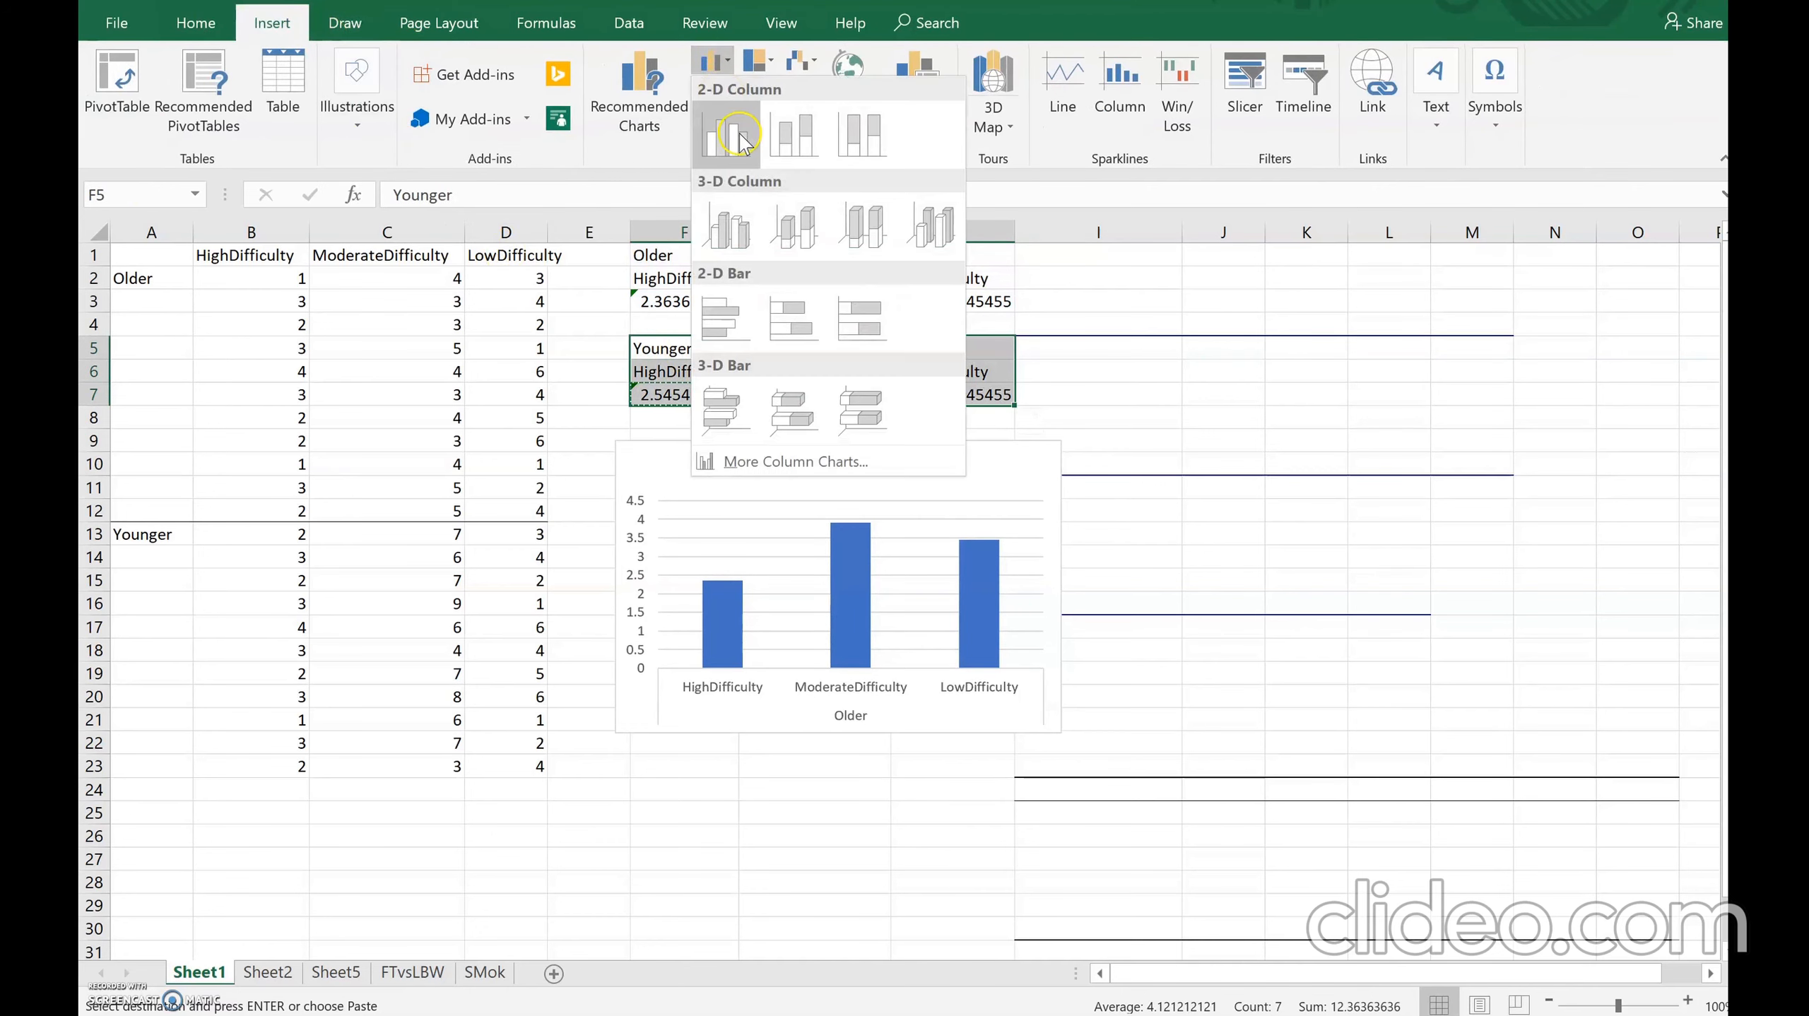
left_click(719, 226)
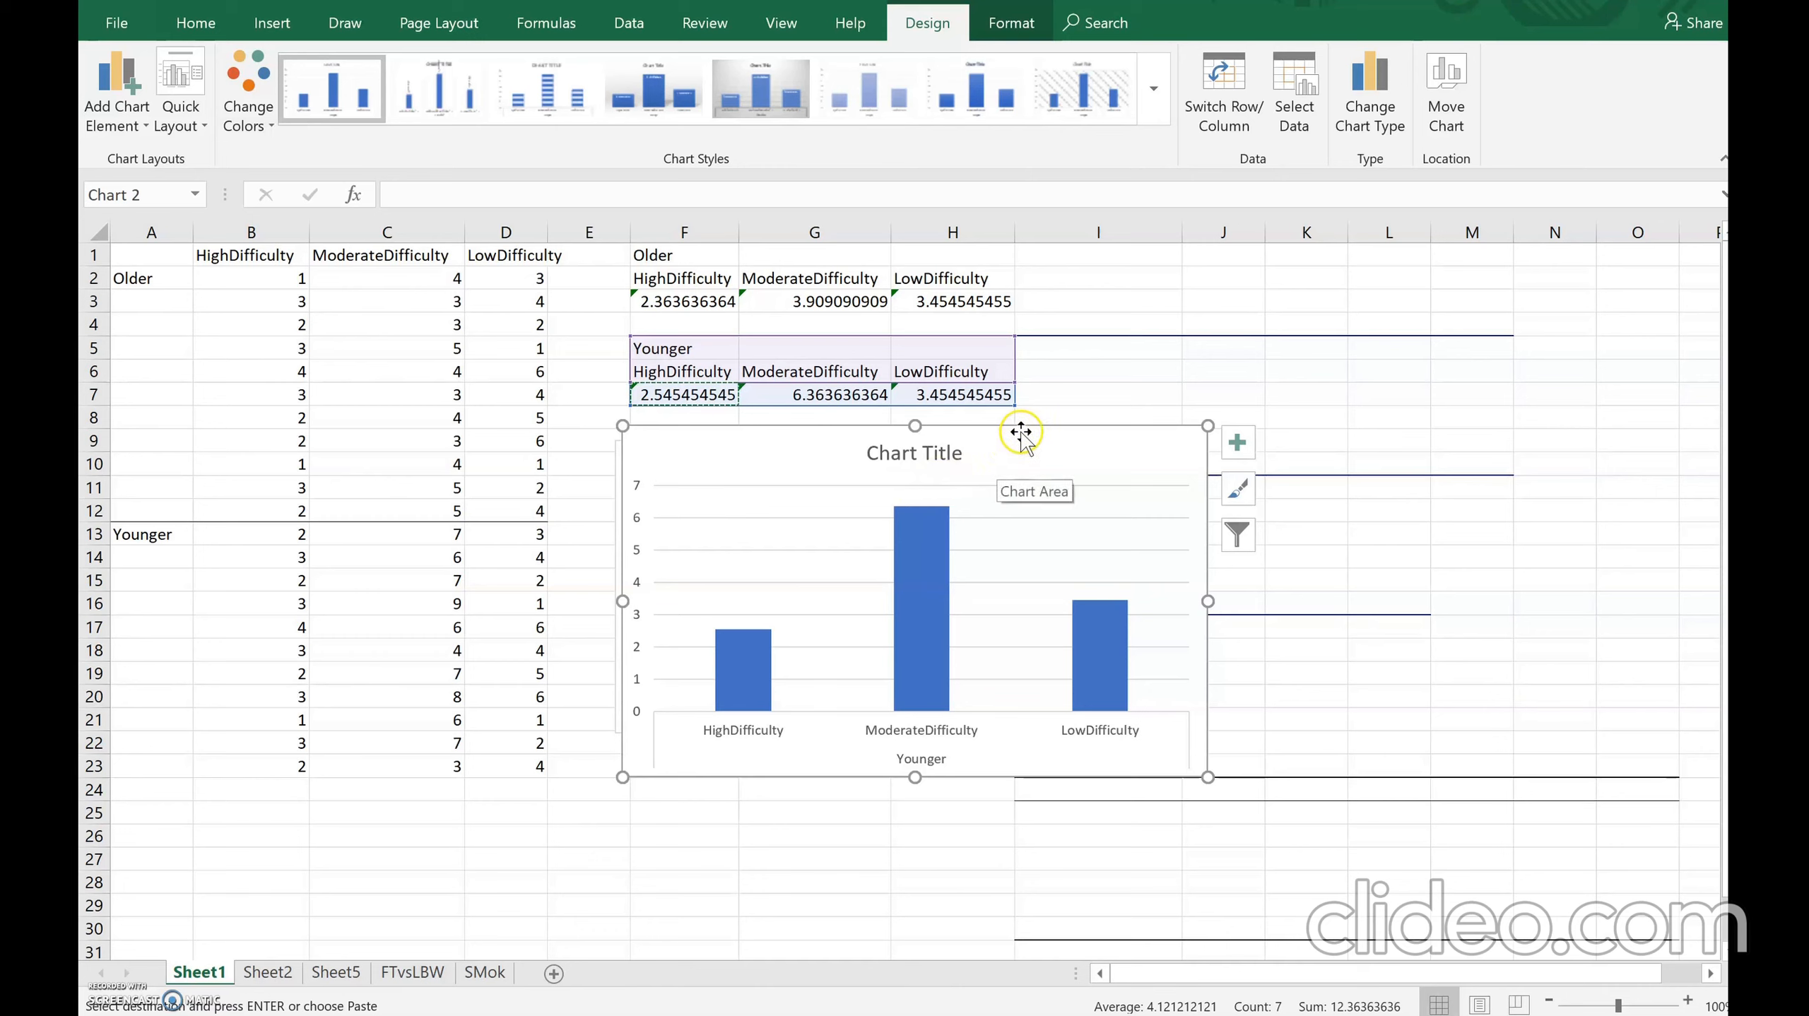
left_click_drag(1022, 431, 958, 653)
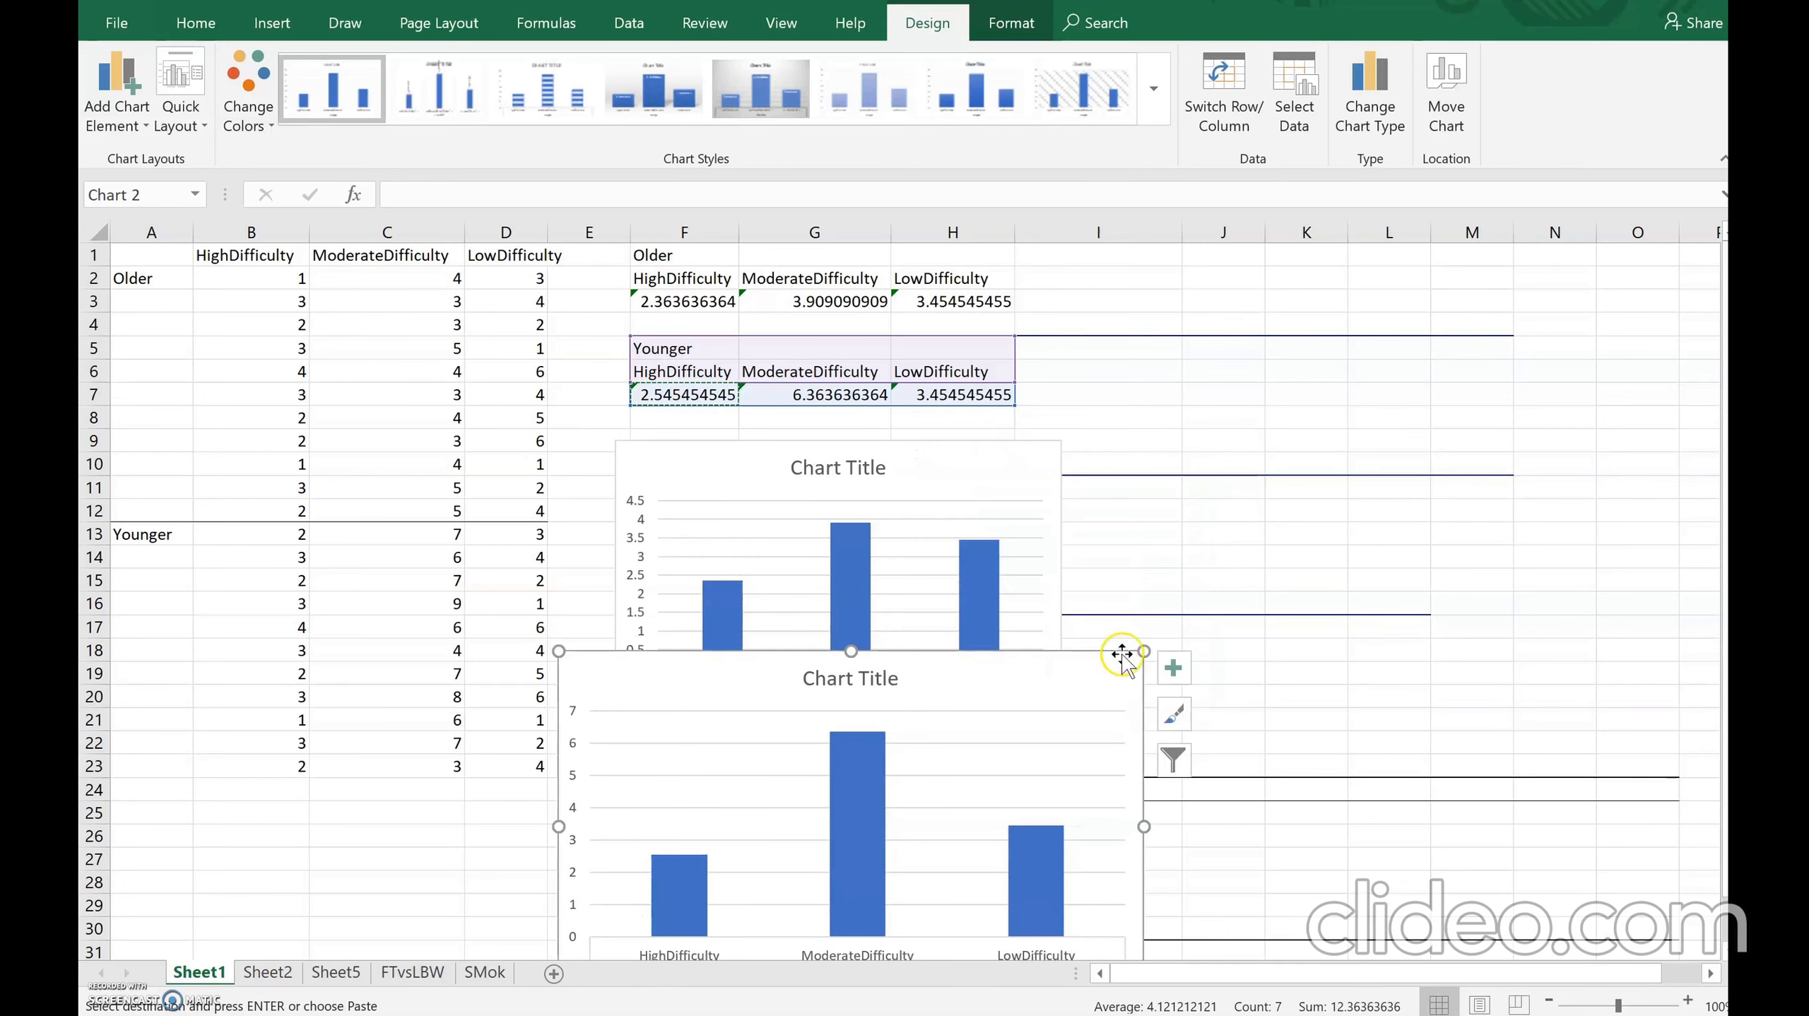
left_click_drag(1143, 650, 939, 748)
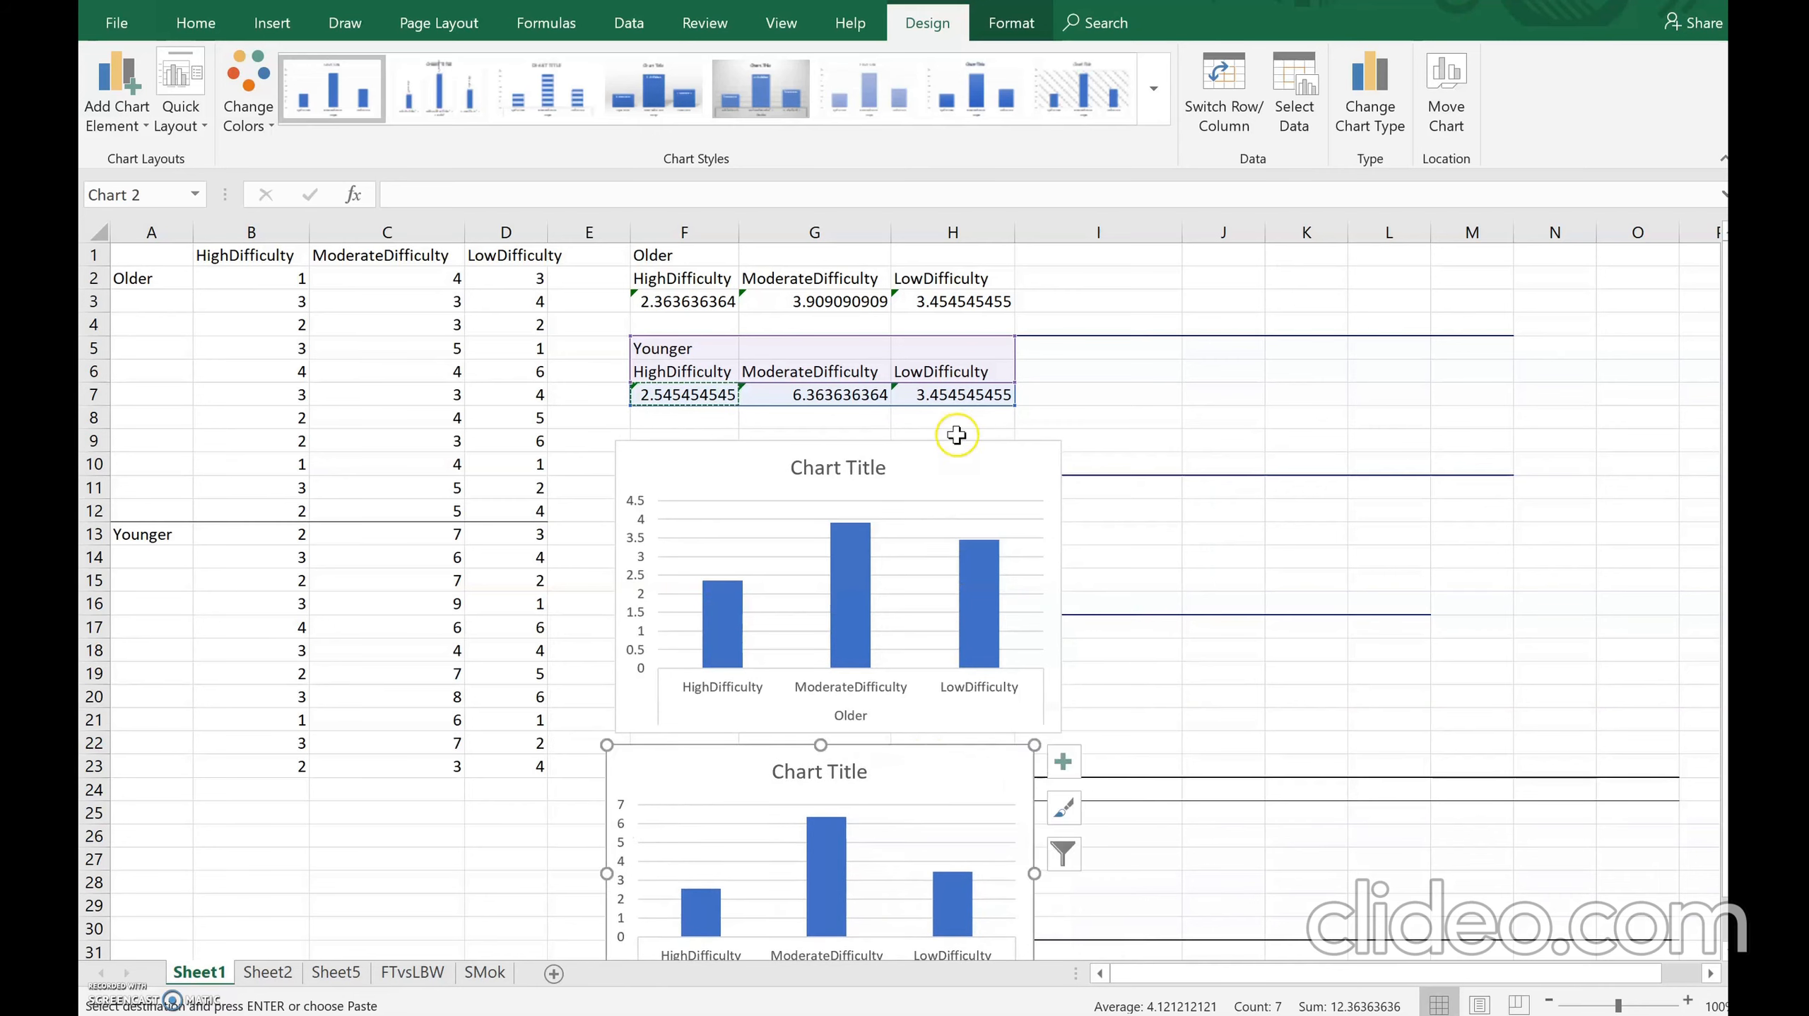
- Nudge the chart of the Older averages closer to the lower chart and title it "Older"
left_click_drag(936, 436, 934, 446)
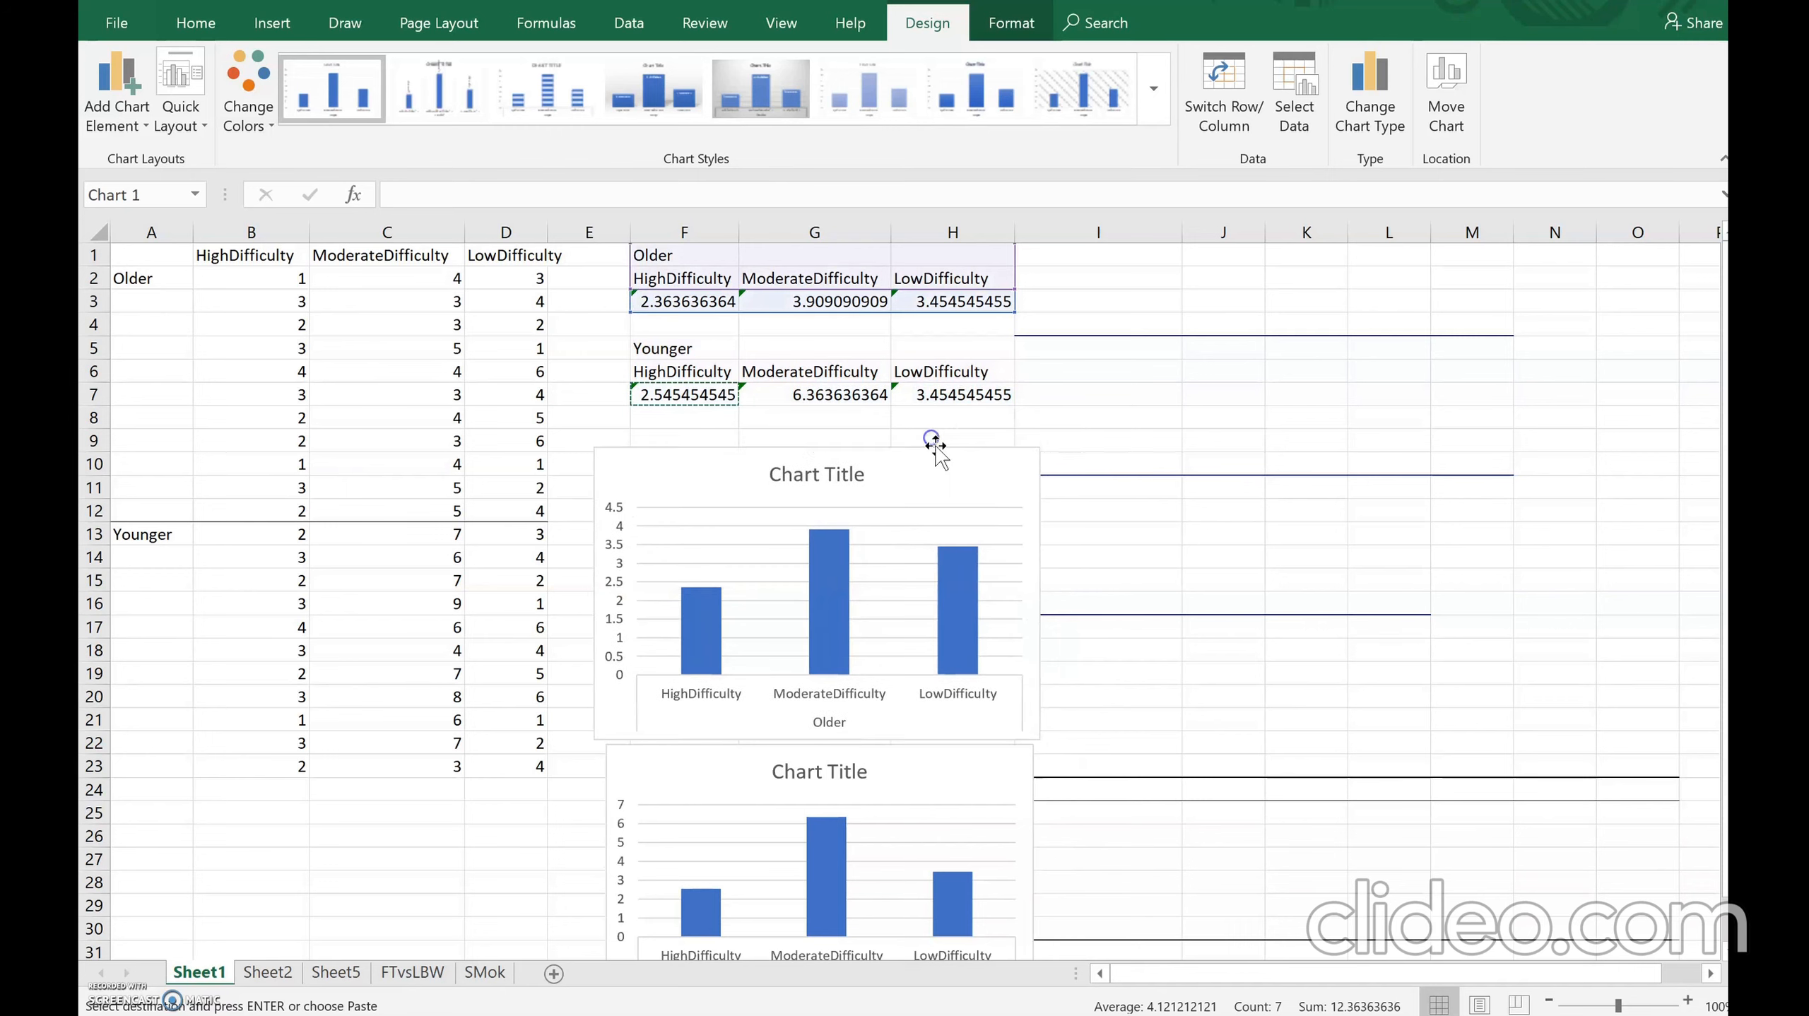
left_click(808, 474)
triple_click(808, 474)
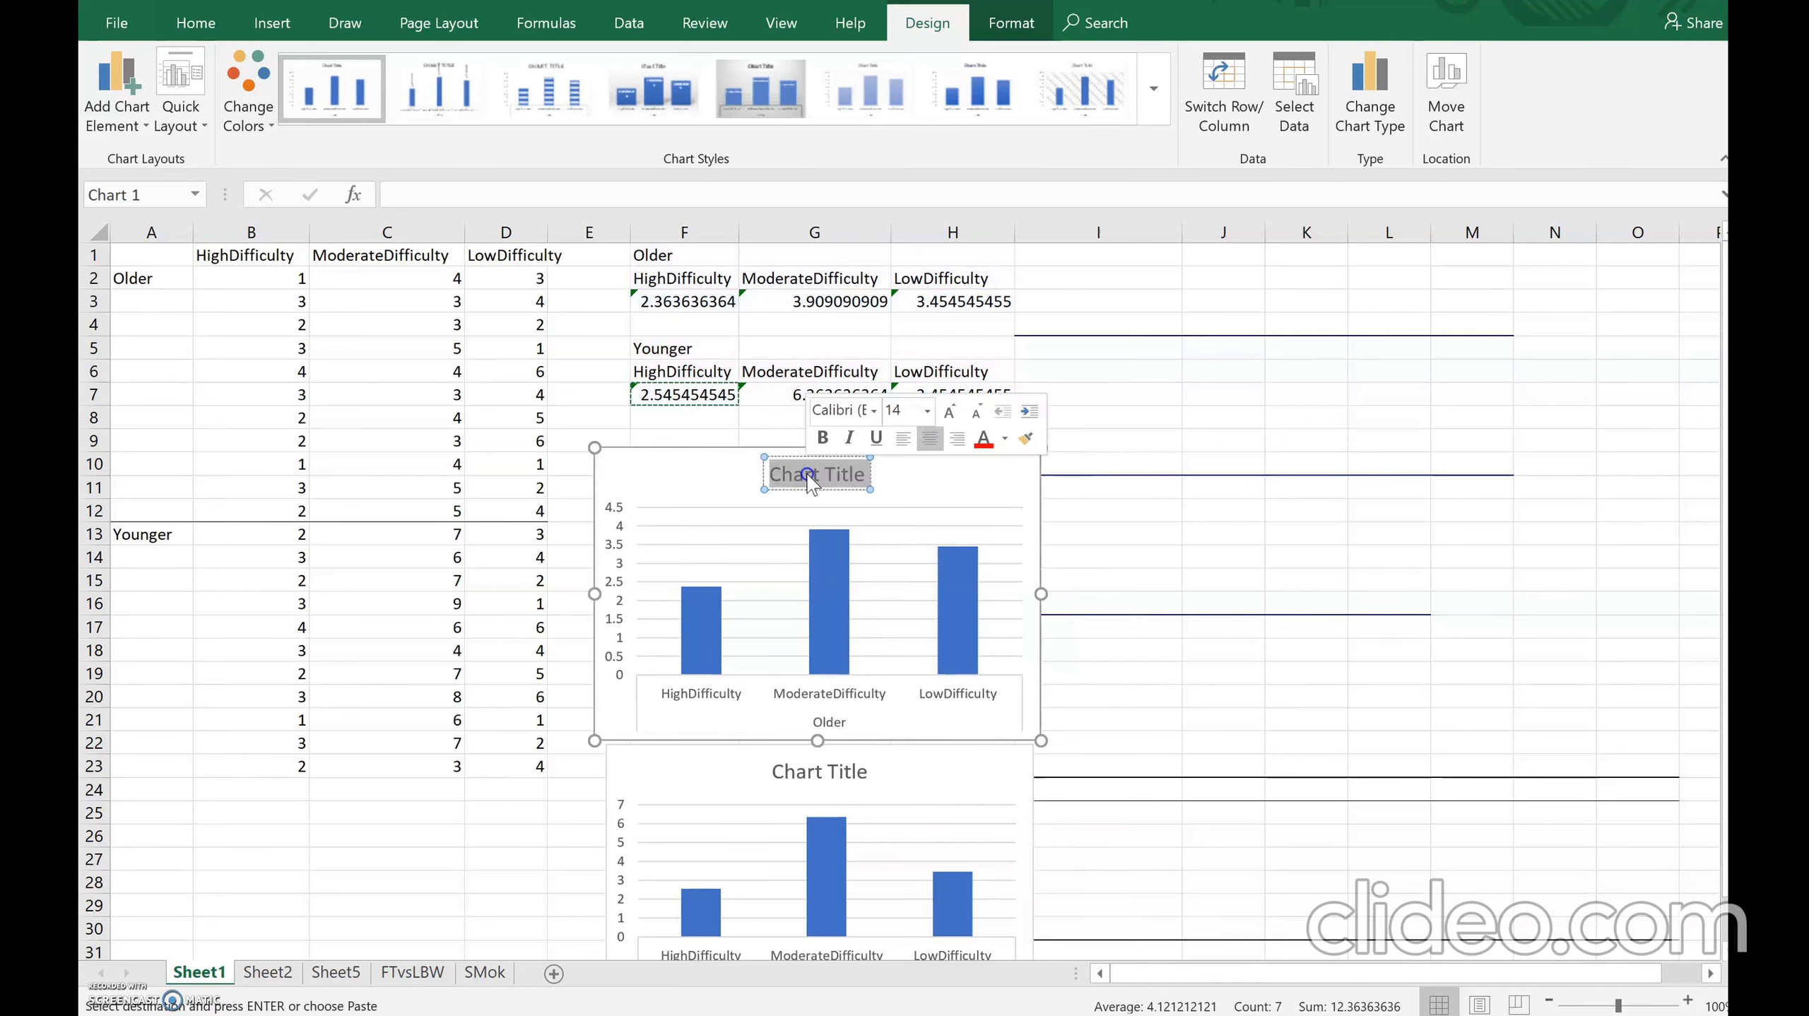
type("Older")
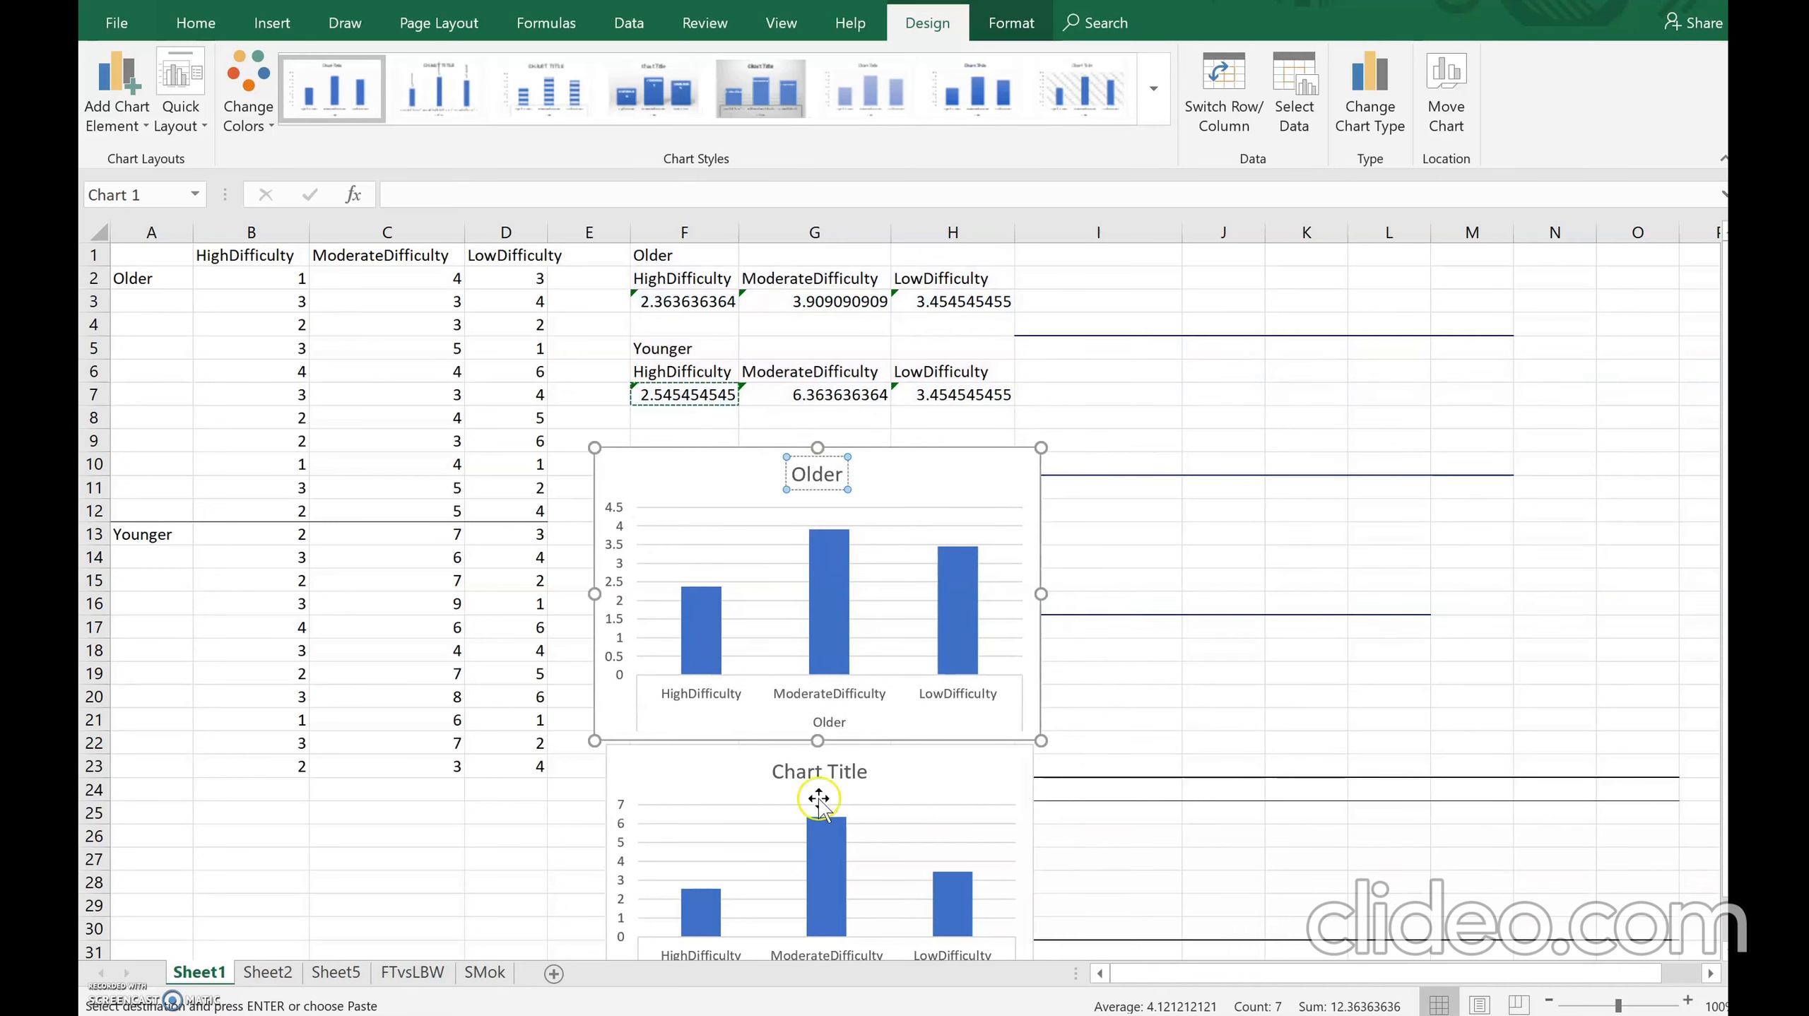
- Change the title of the chart of the Younger averages to "Younger"
left_click(830, 772)
left_click(830, 773)
triple_click(830, 773)
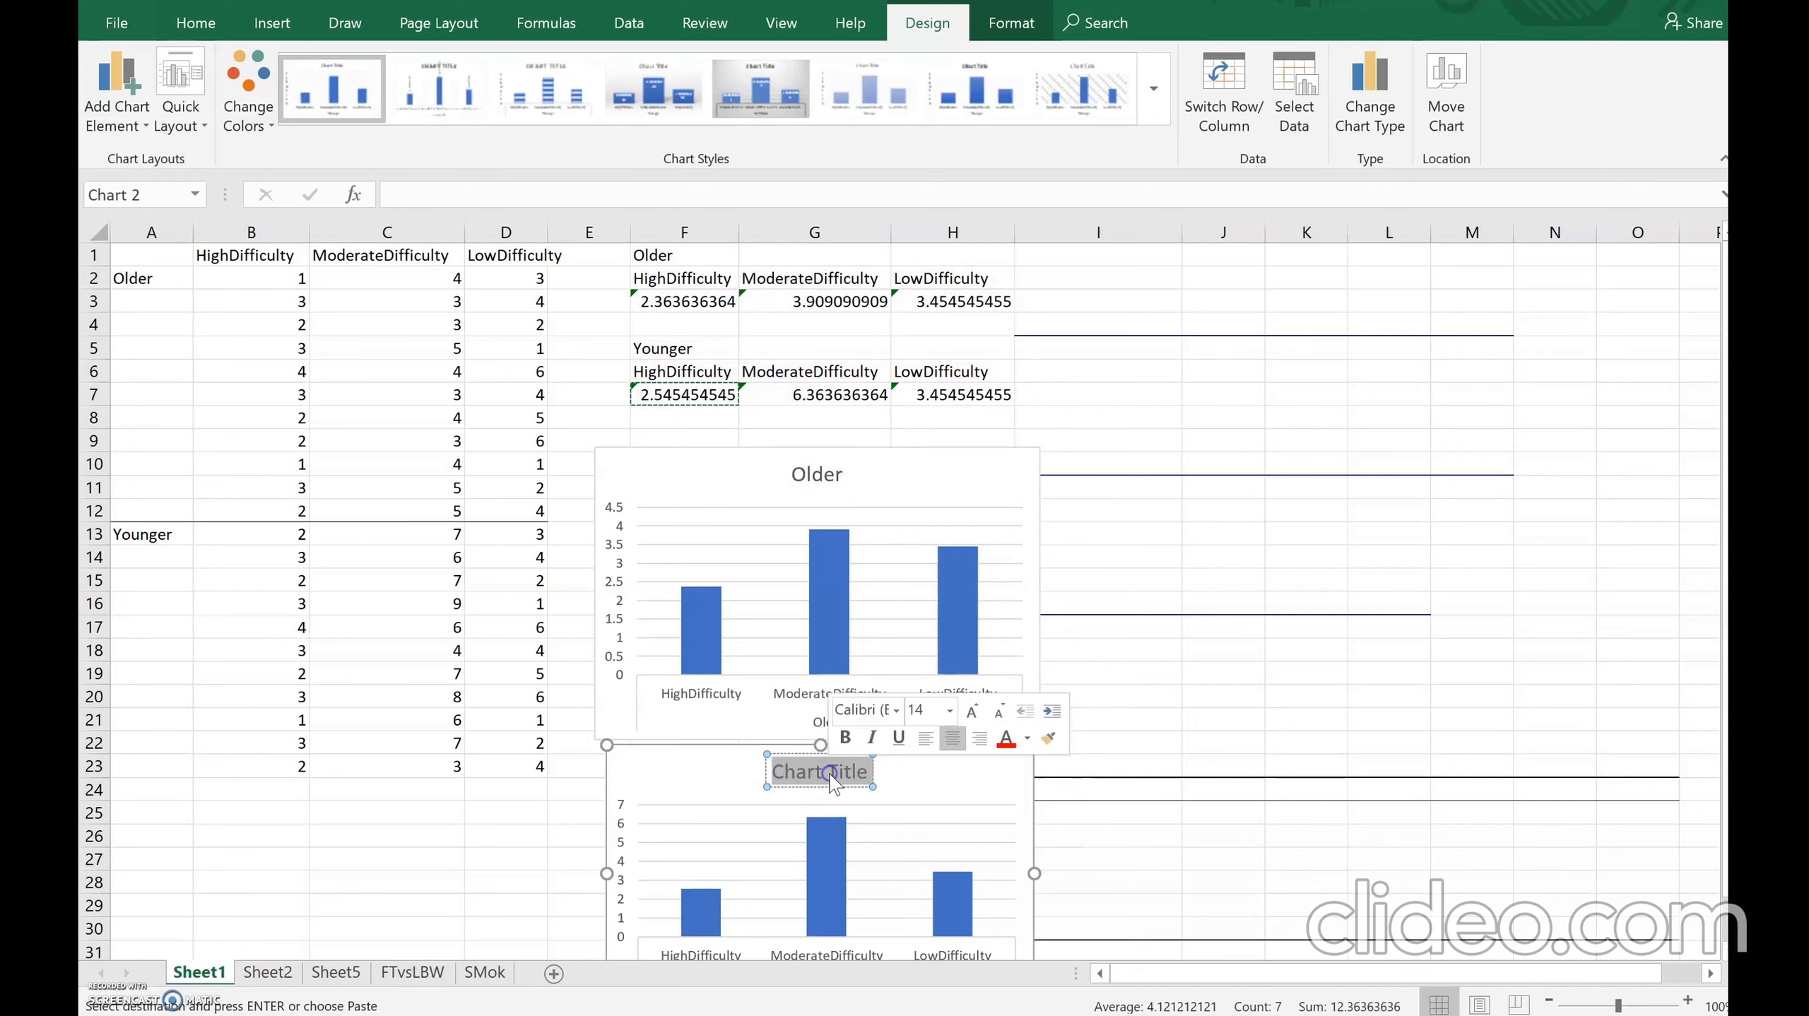
type("Younger")
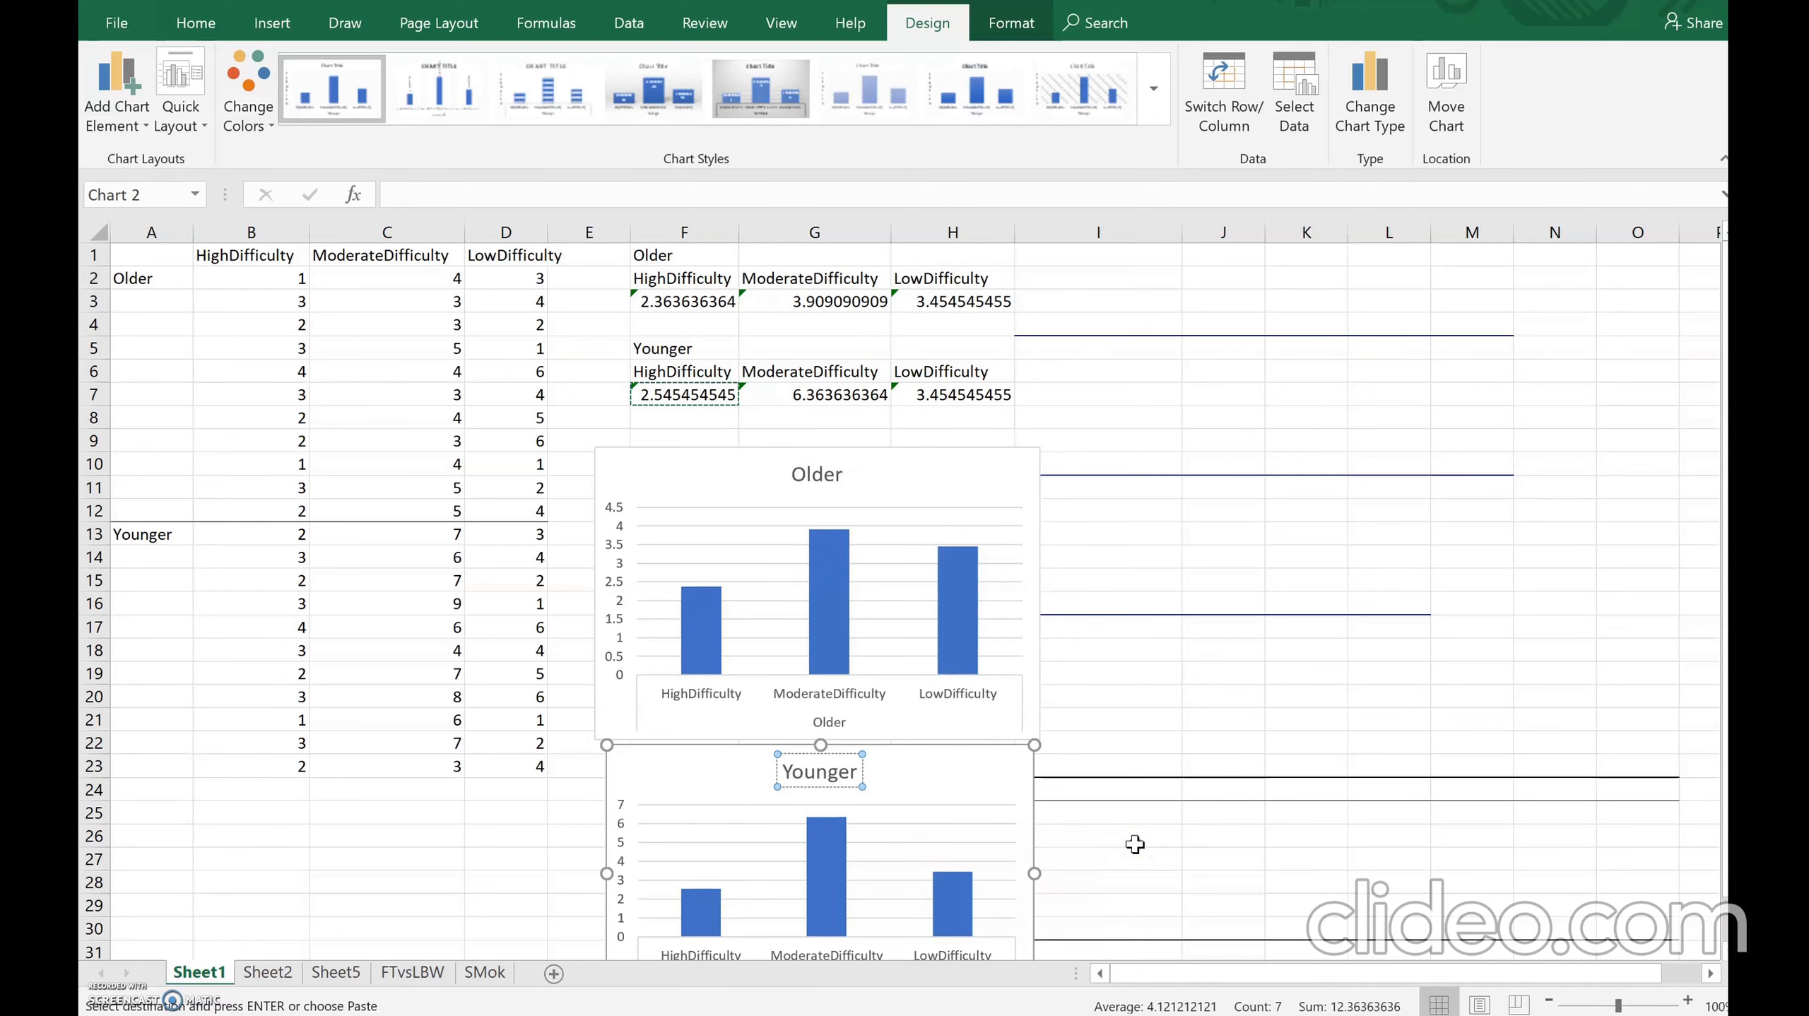
left_click(1058, 832)
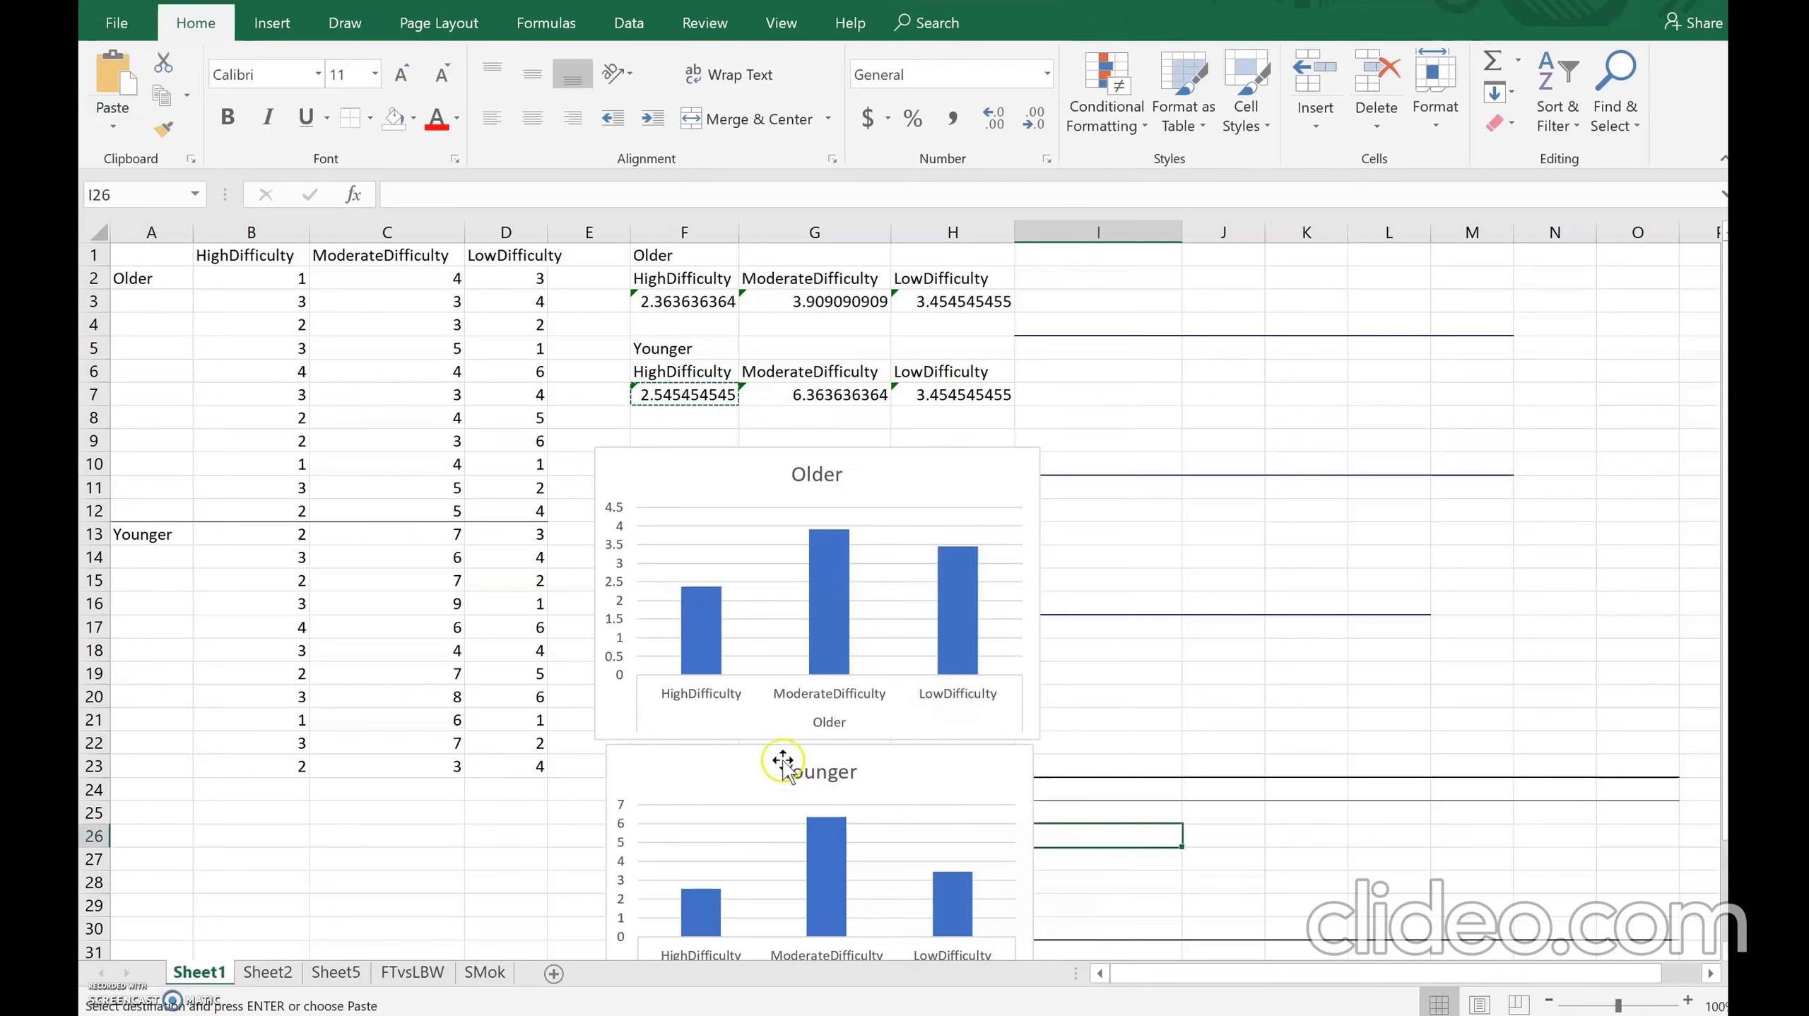
- Move the Older chart directly beneath the averages, align the Younger chart under it, and enlarge the Younger chart to a similar width
left_click_drag(717, 452, 685, 425)
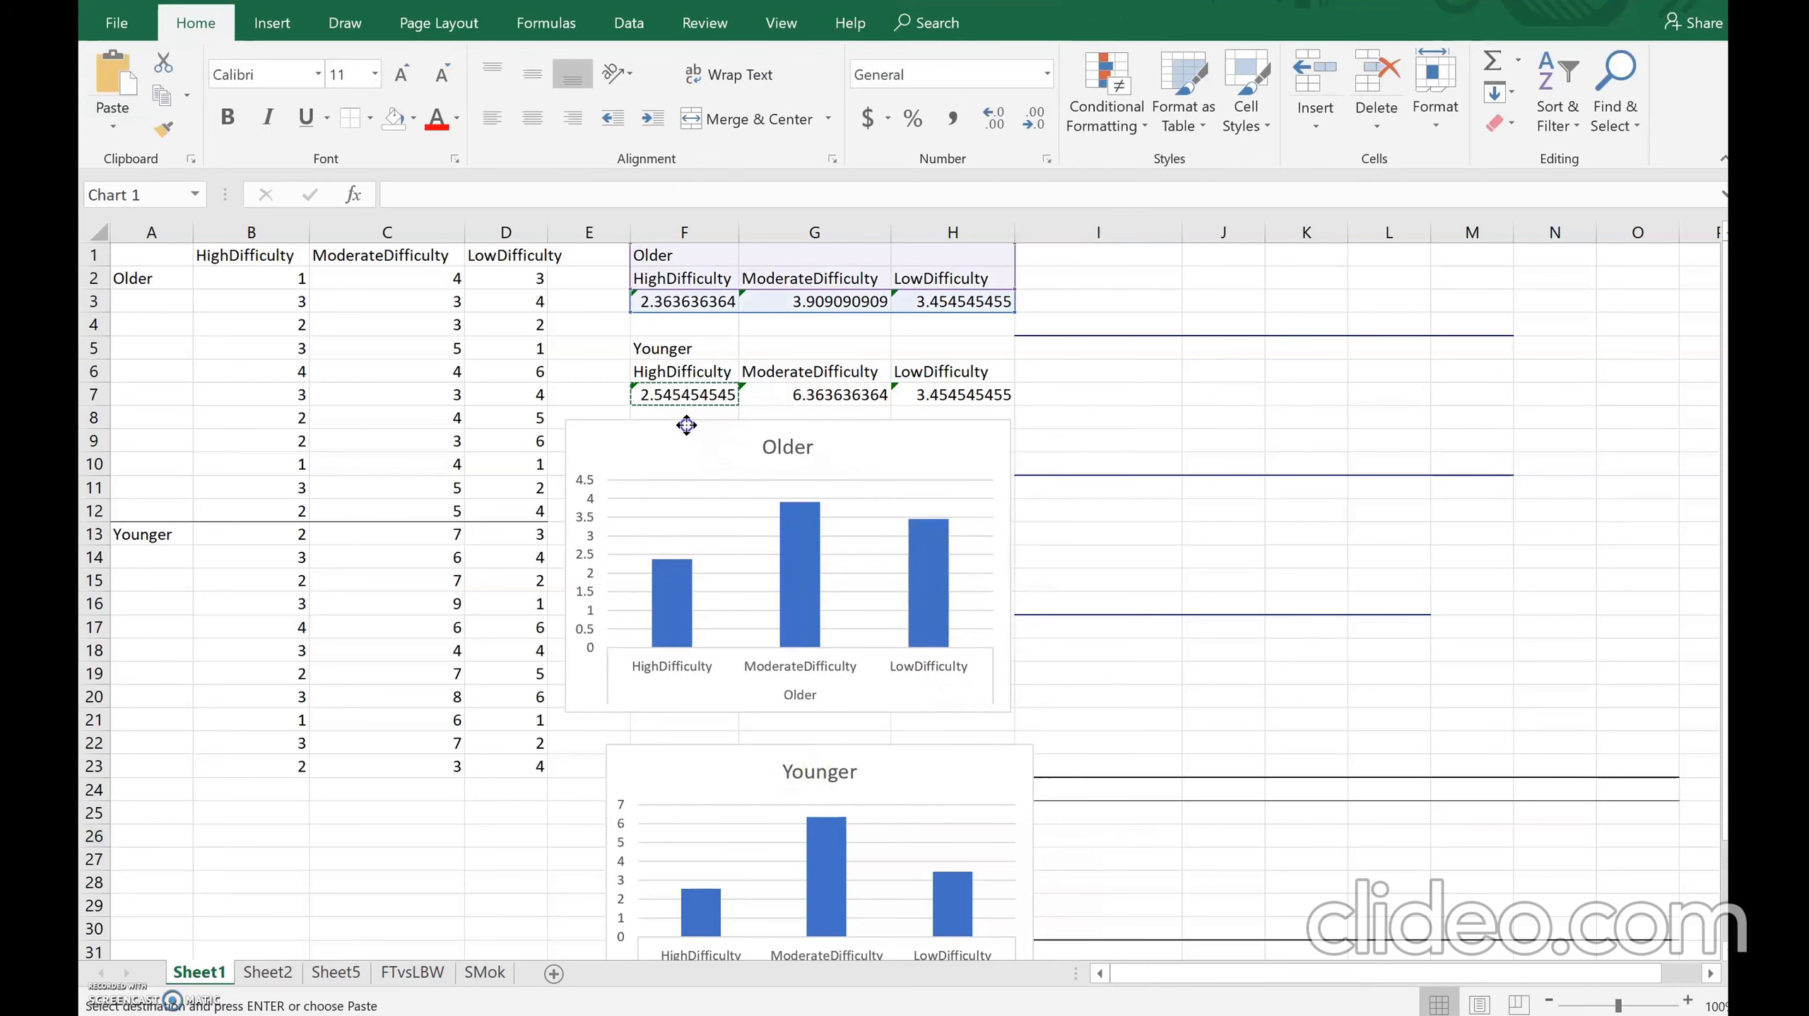
left_click(988, 748)
left_click_drag(981, 745, 931, 726)
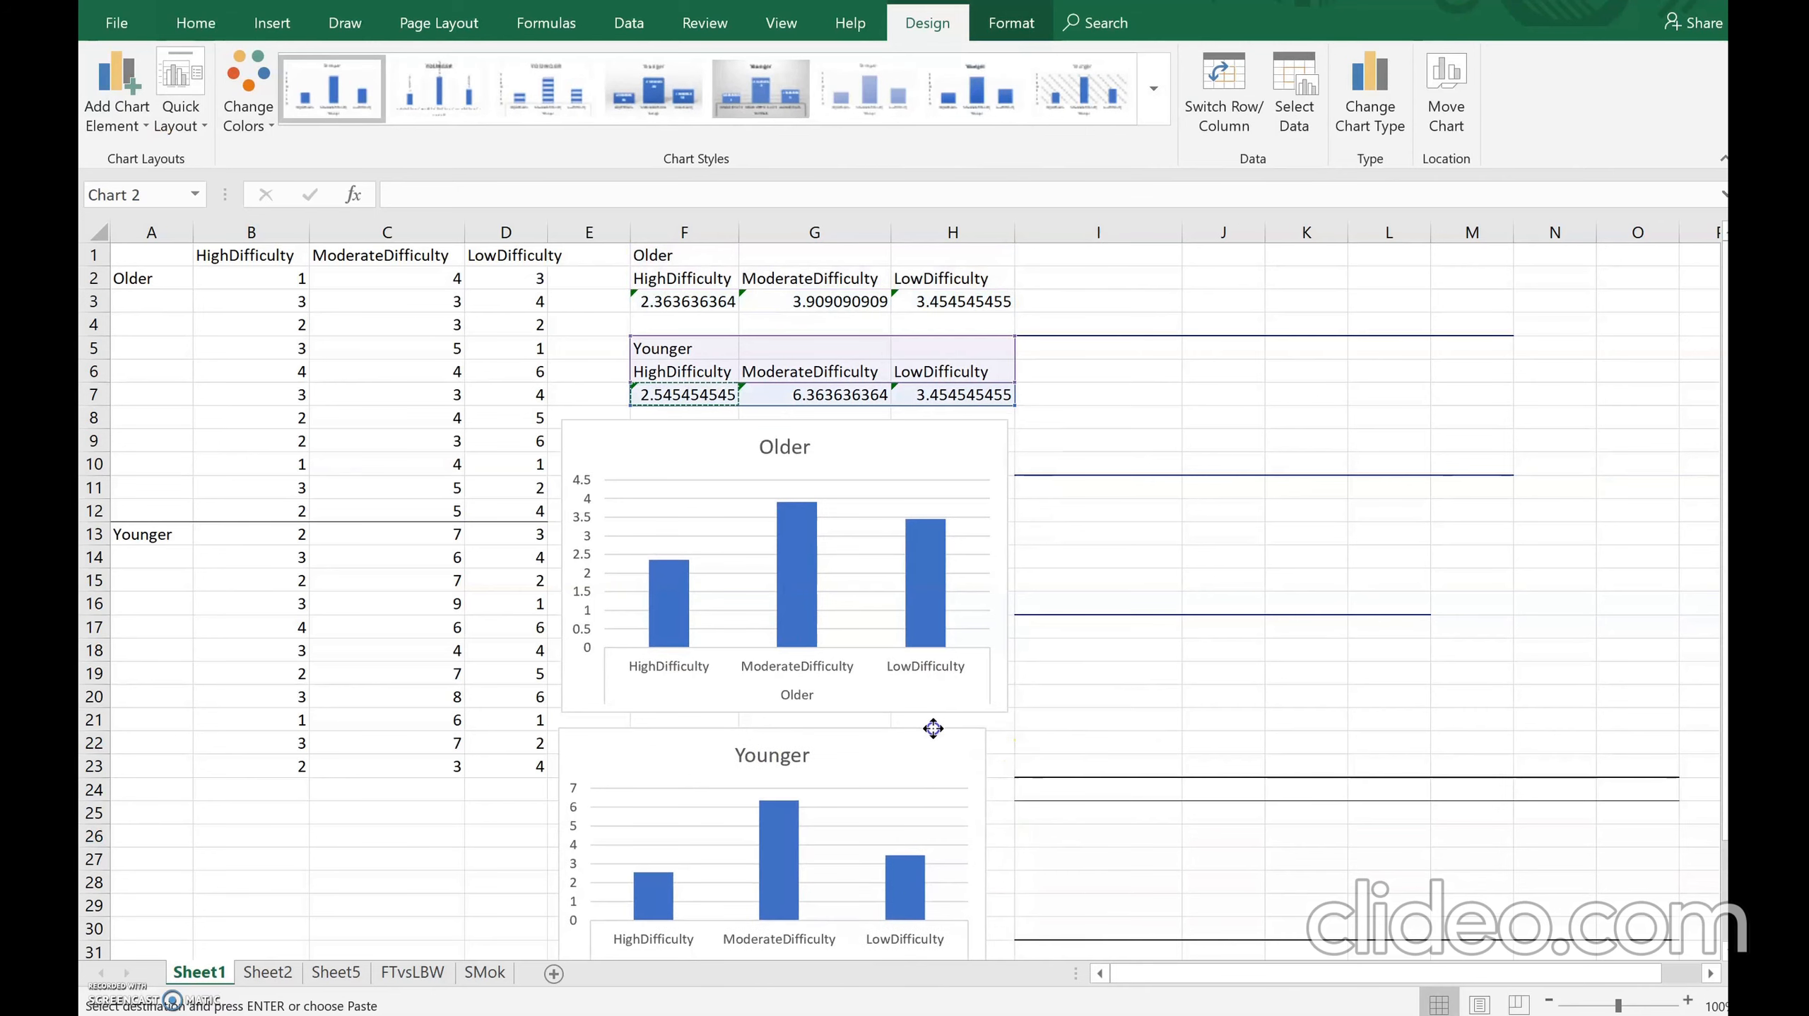
scroll(1096, 733, "down", 1)
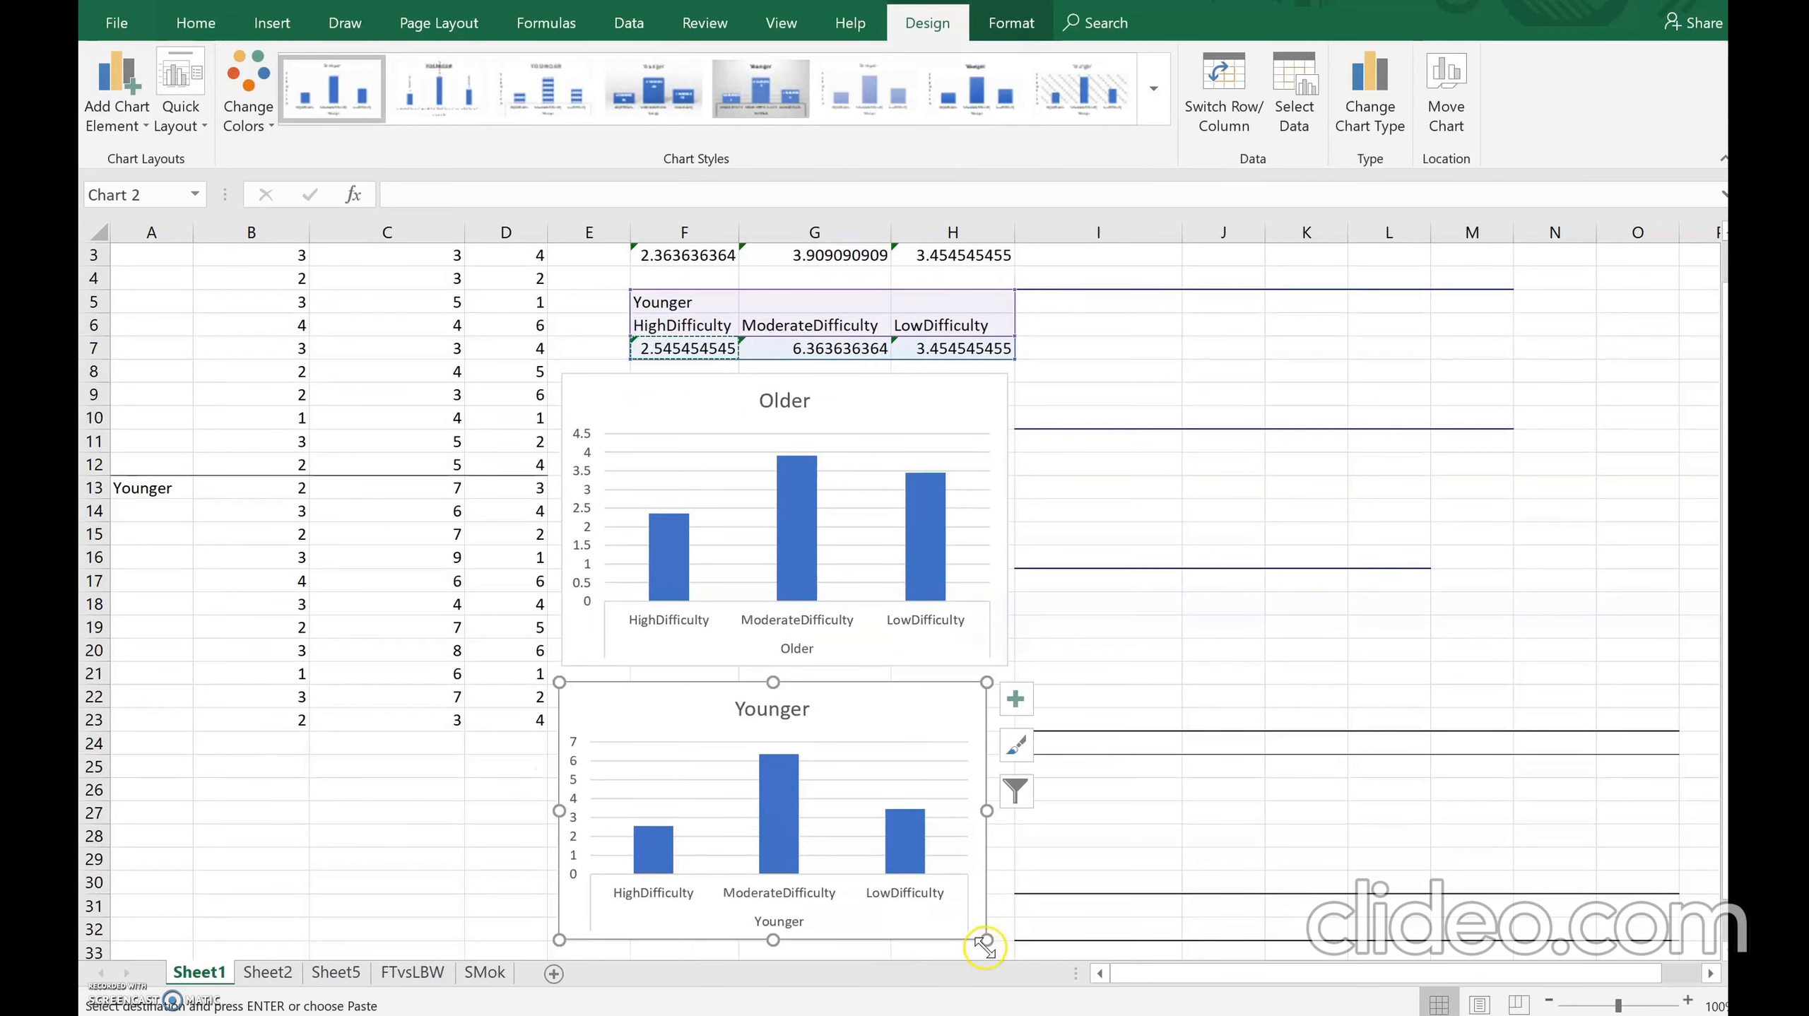
left_click_drag(986, 941, 1003, 624)
scroll(1085, 707, "up", 5)
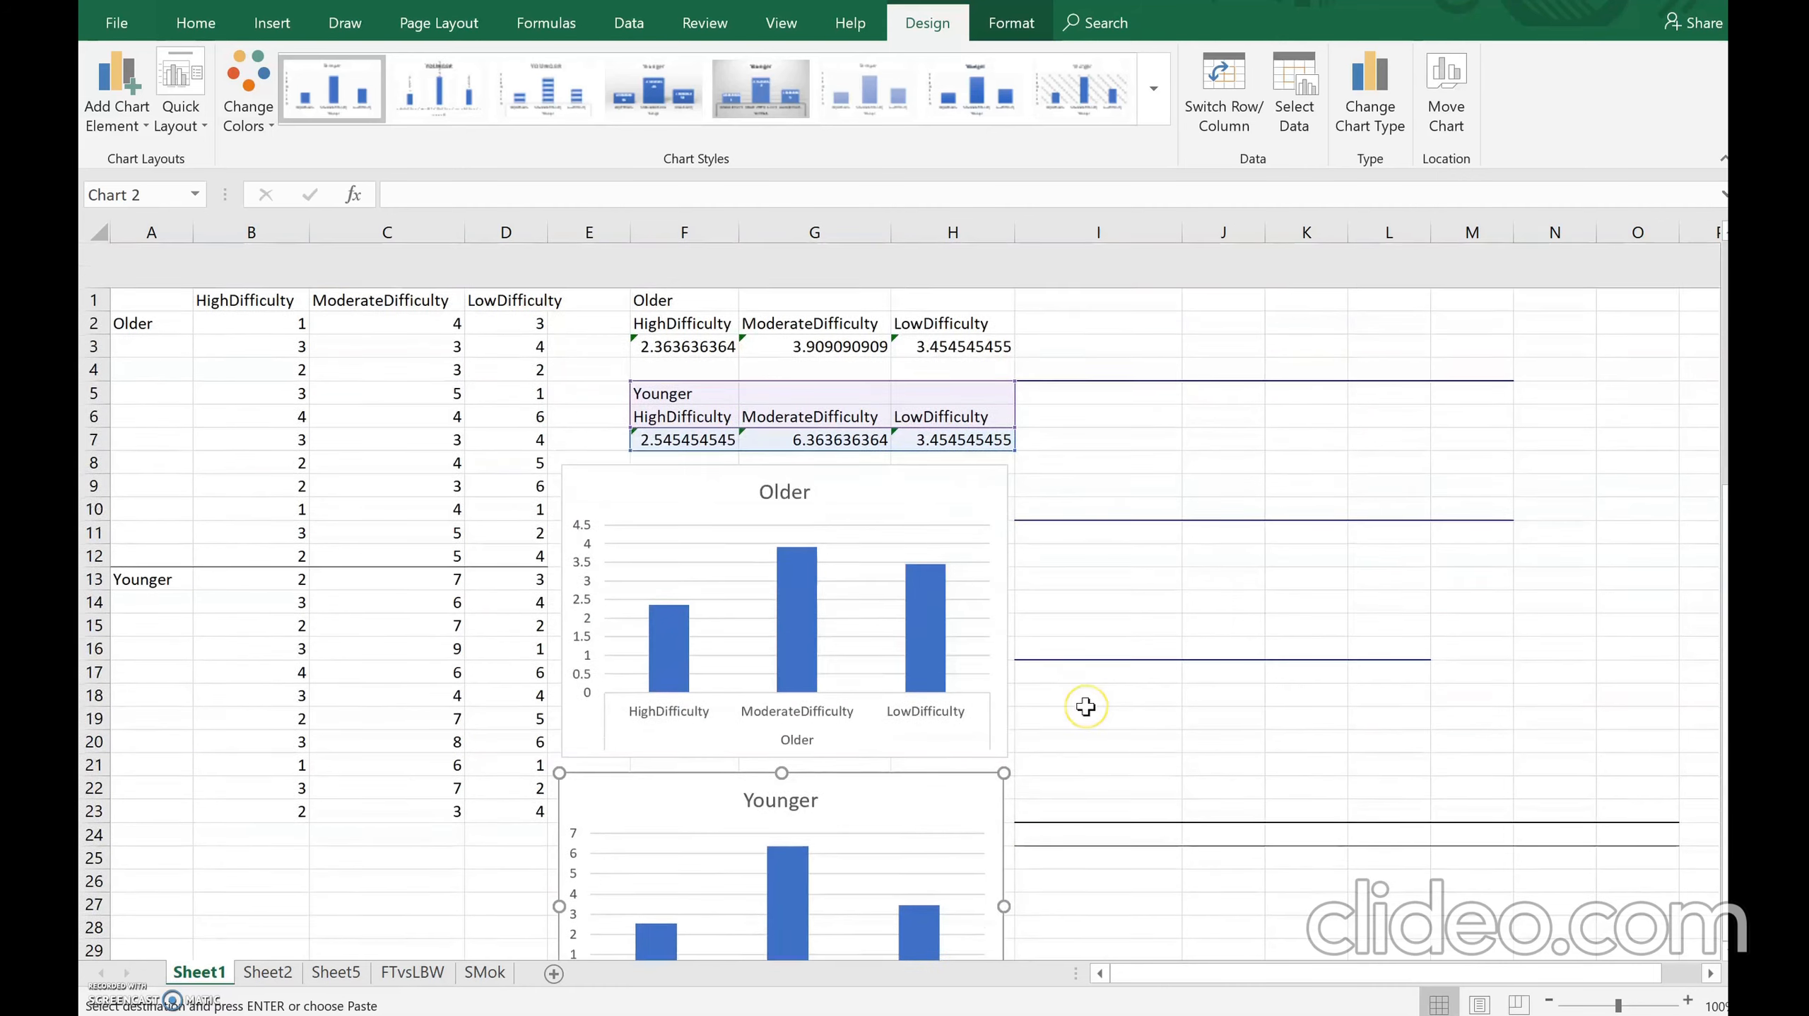
left_click(1191, 663)
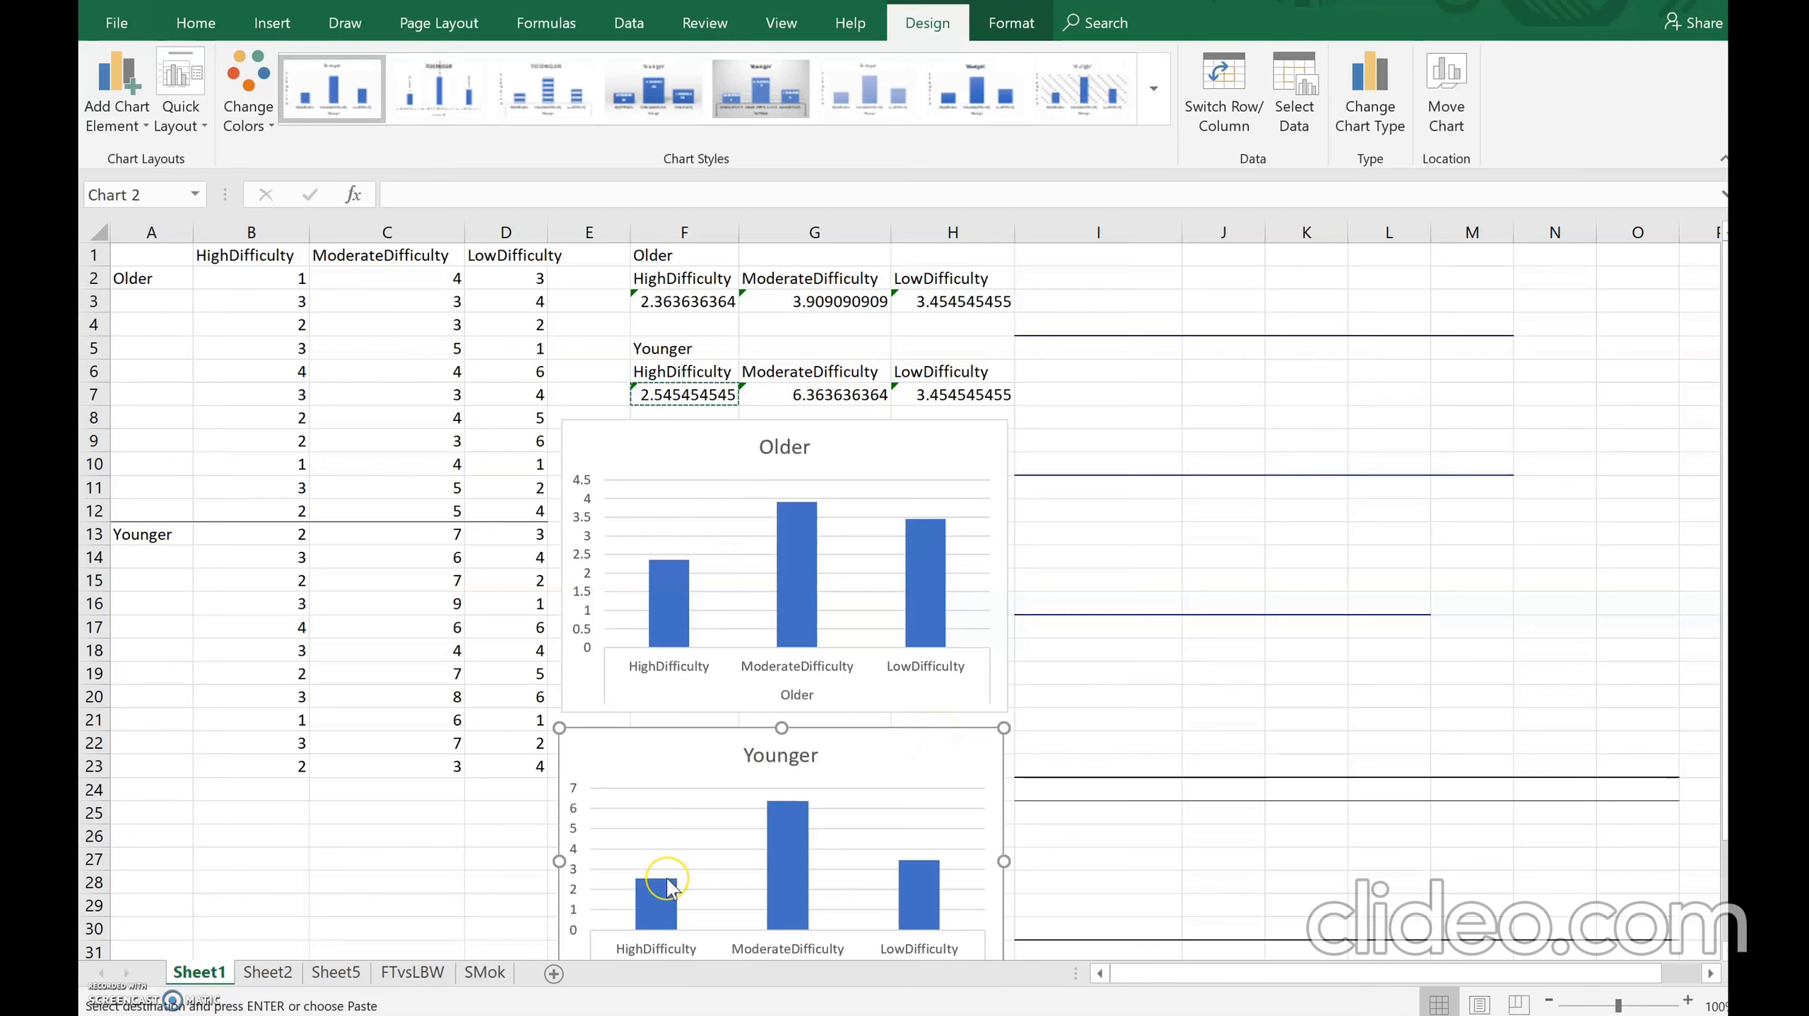
- Set up an Anova: Two-Factor With Replication analysis on A1:D23 with 11 rows per sample
mouse_move(672, 890)
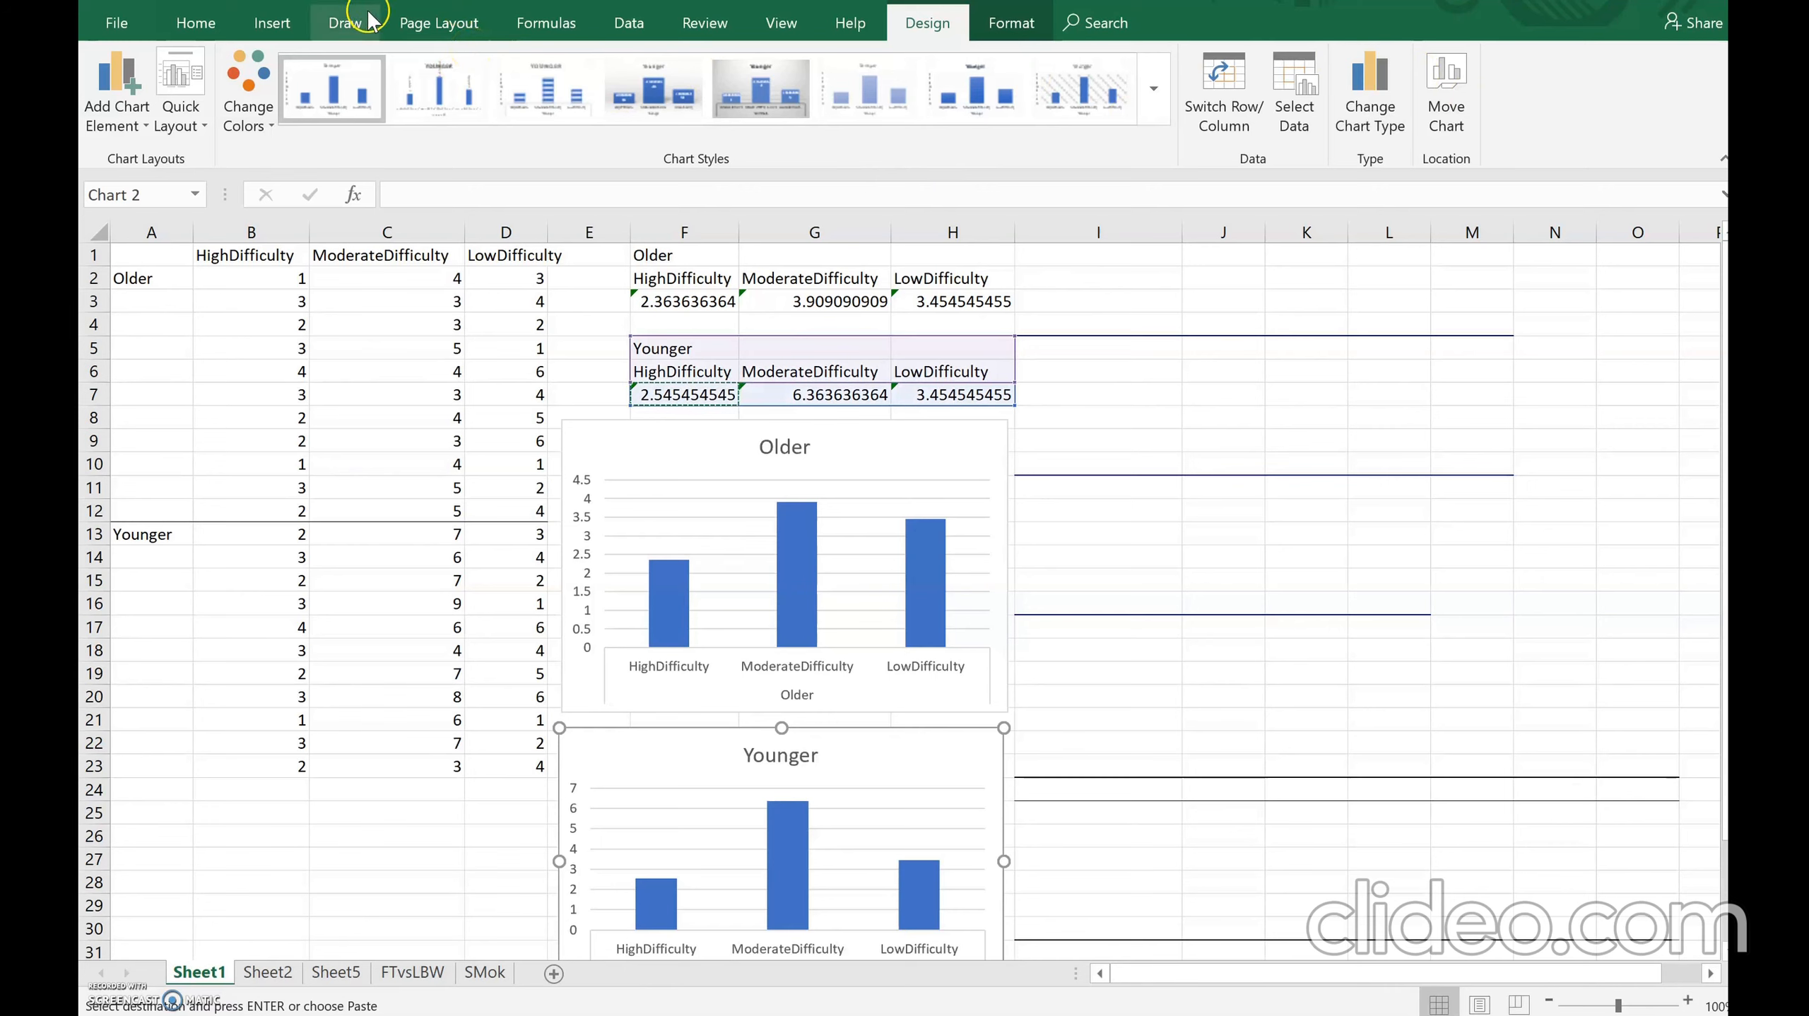
left_click(628, 22)
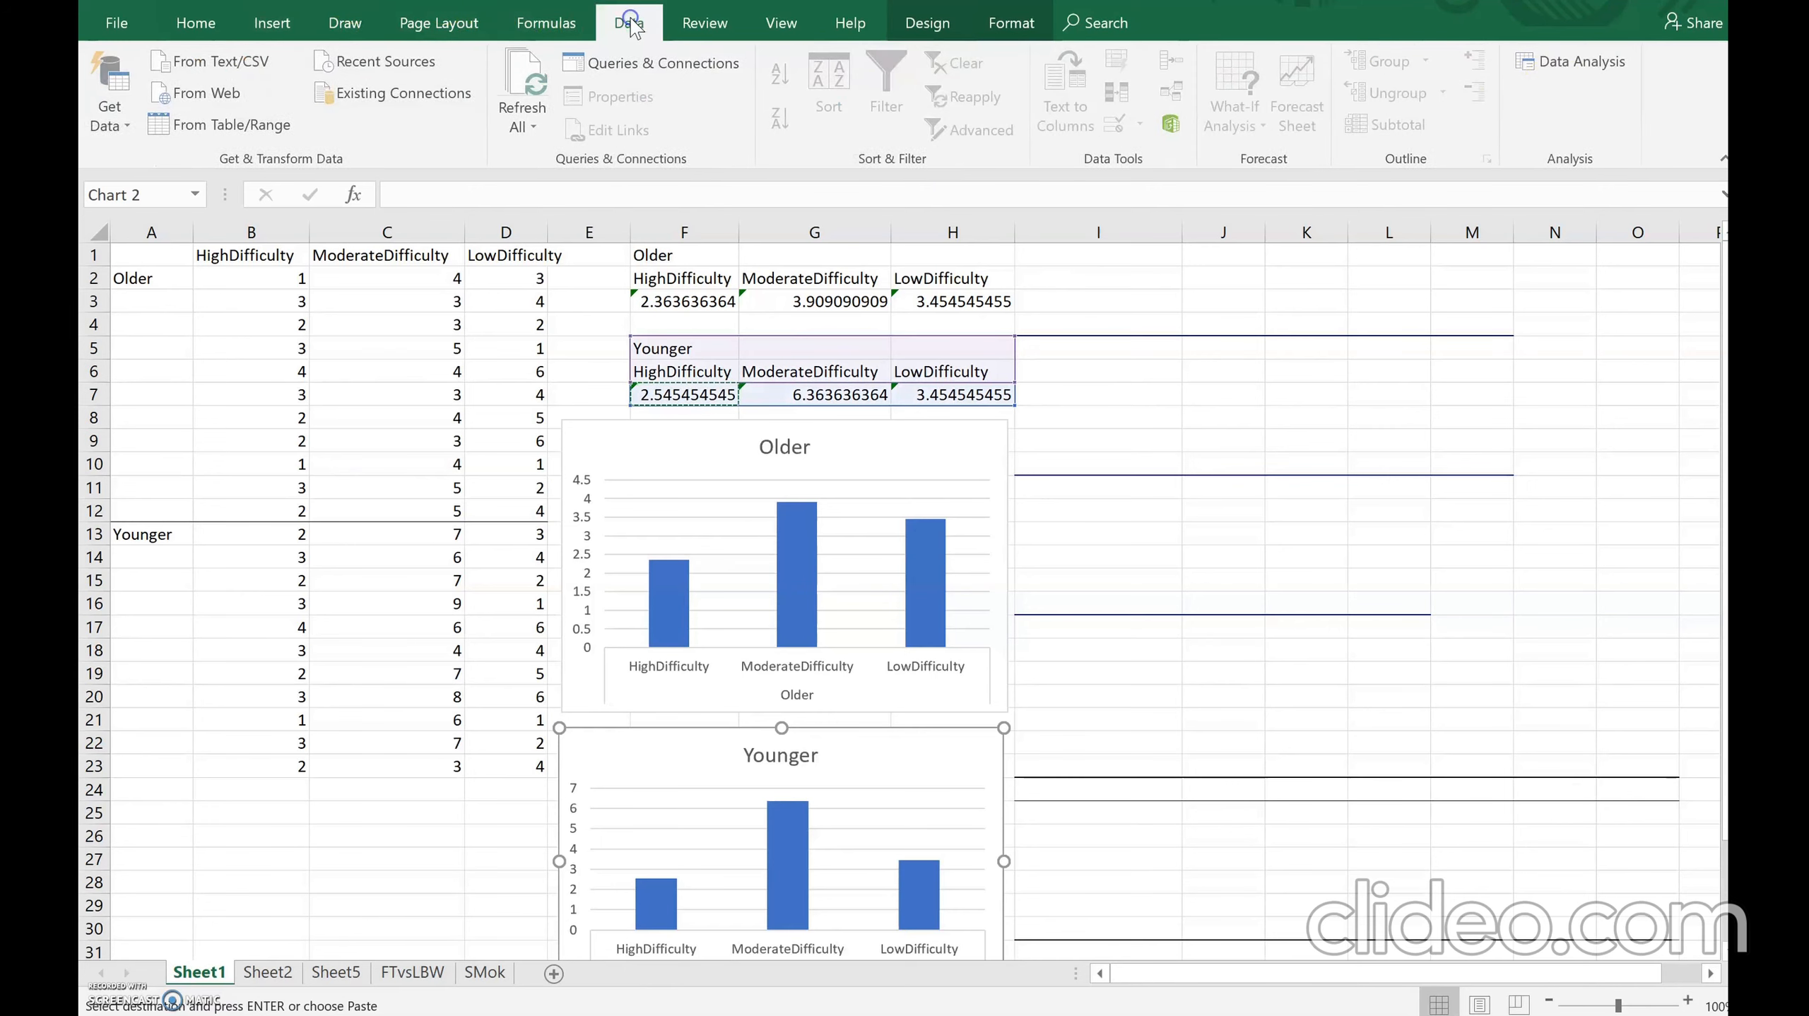
left_click(1580, 75)
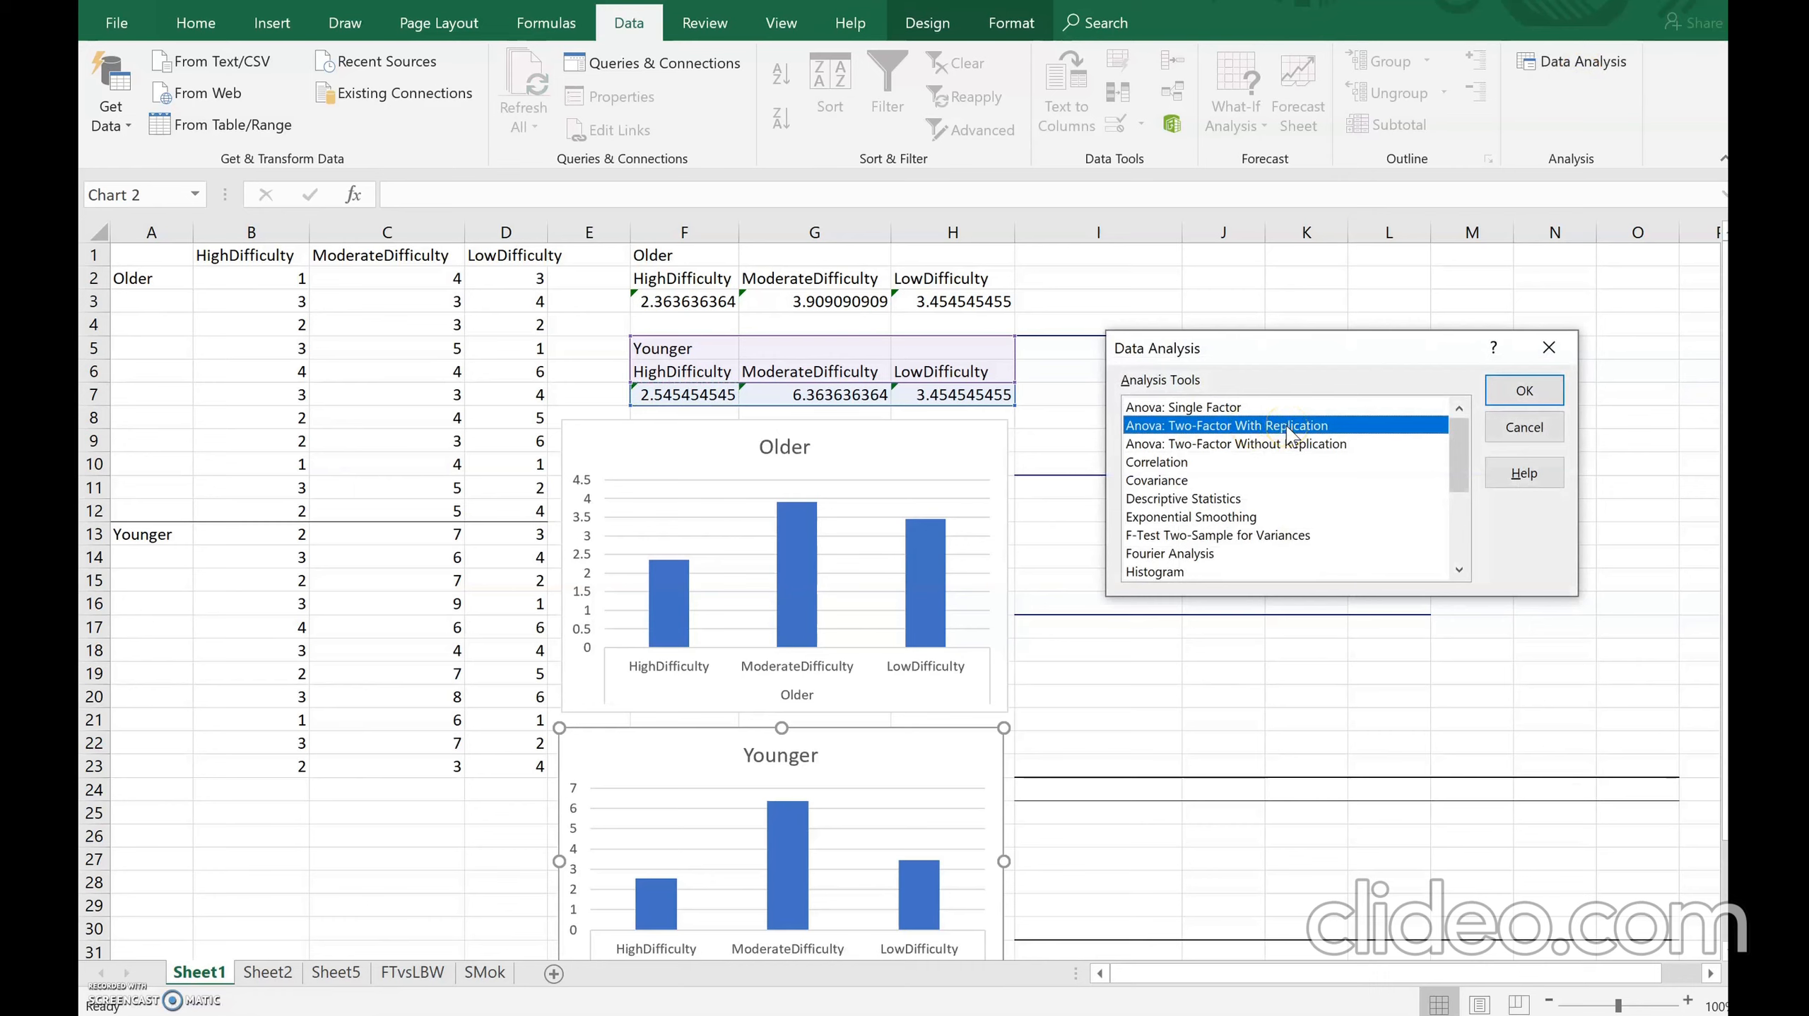
left_click(1553, 398)
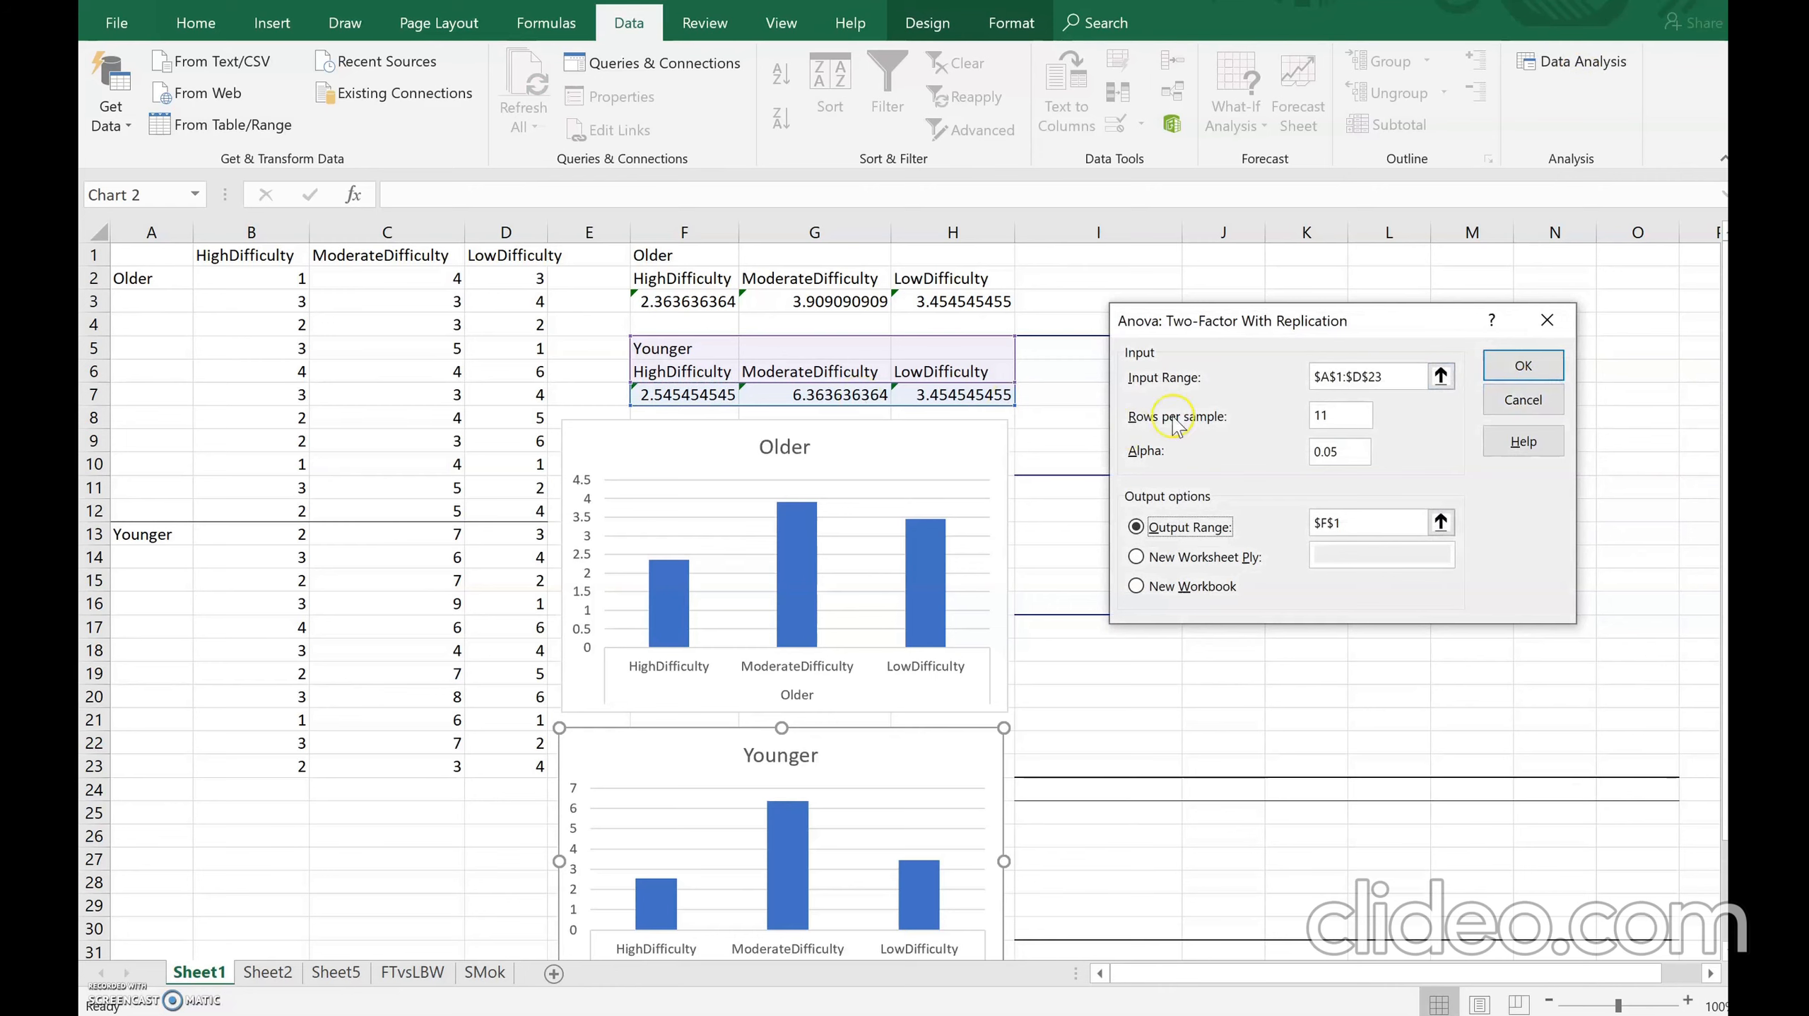
left_click_drag(1401, 375, 1292, 374)
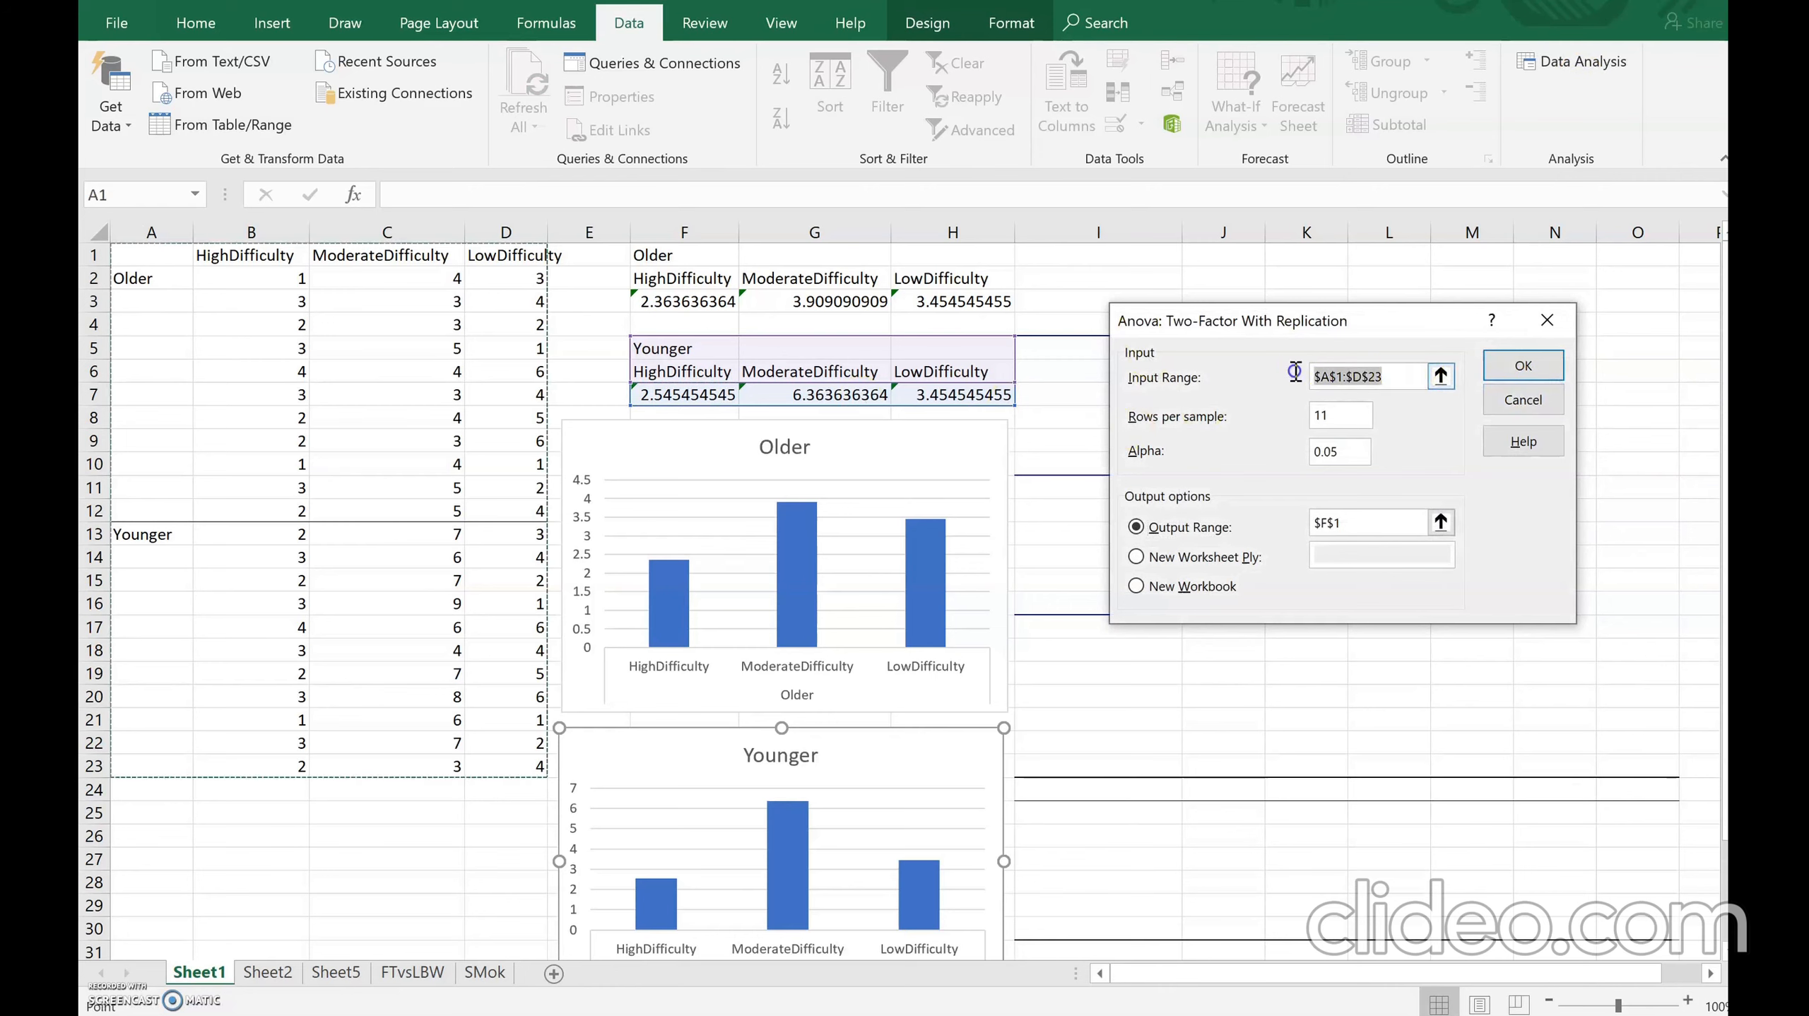
left_click_drag(140, 255, 495, 773)
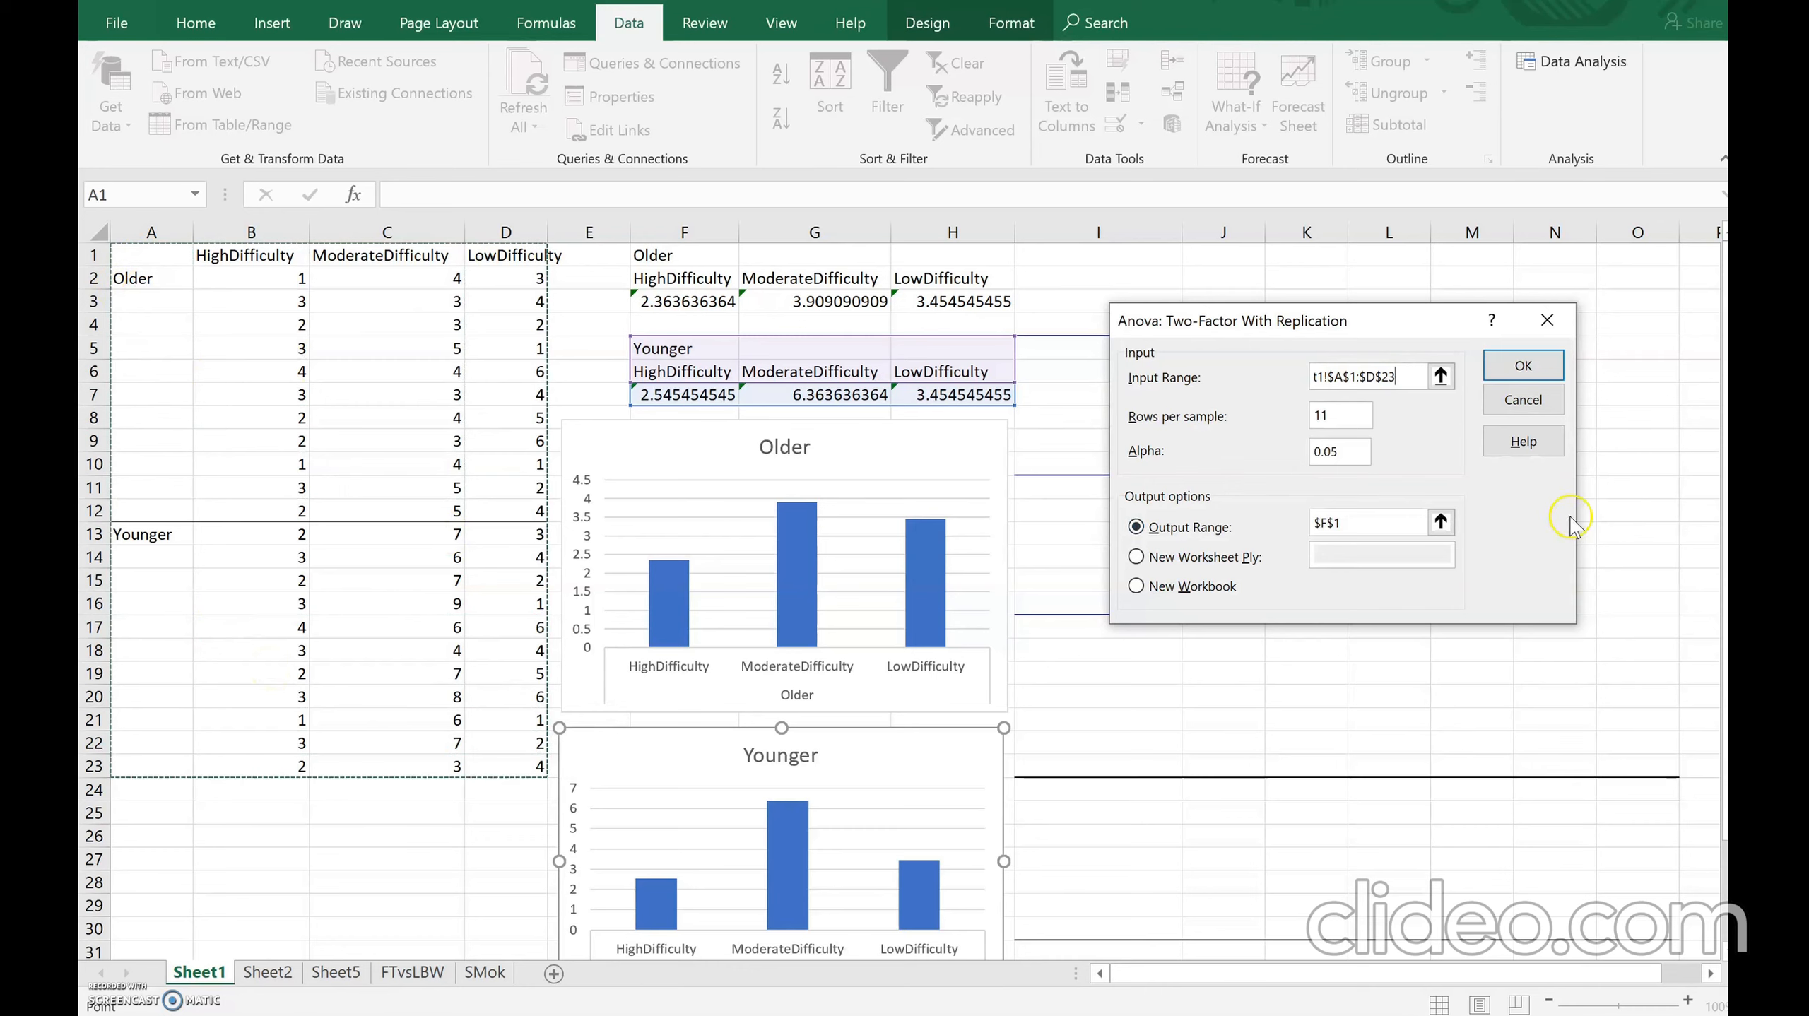
left_click(1351, 413)
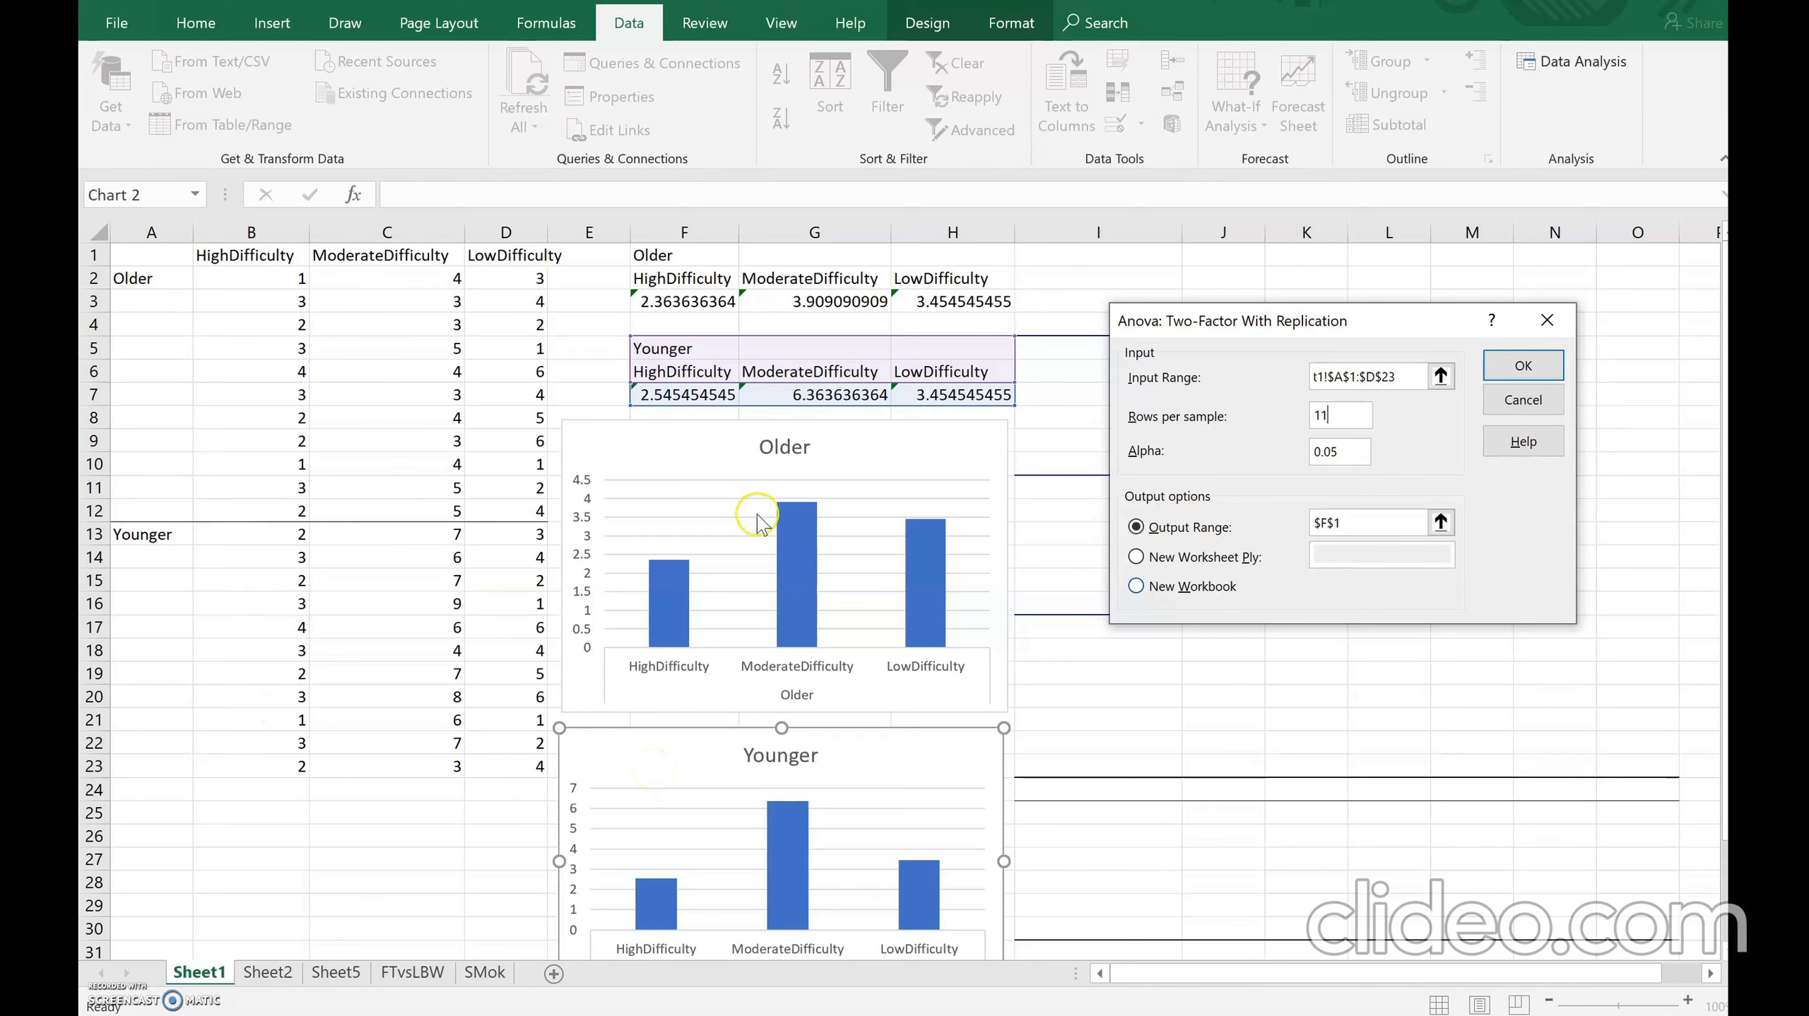
- Send the two-factor ANOVA output to cell J4 of Sheet1 and run the analysis
left_click_drag(1325, 320, 509, 403)
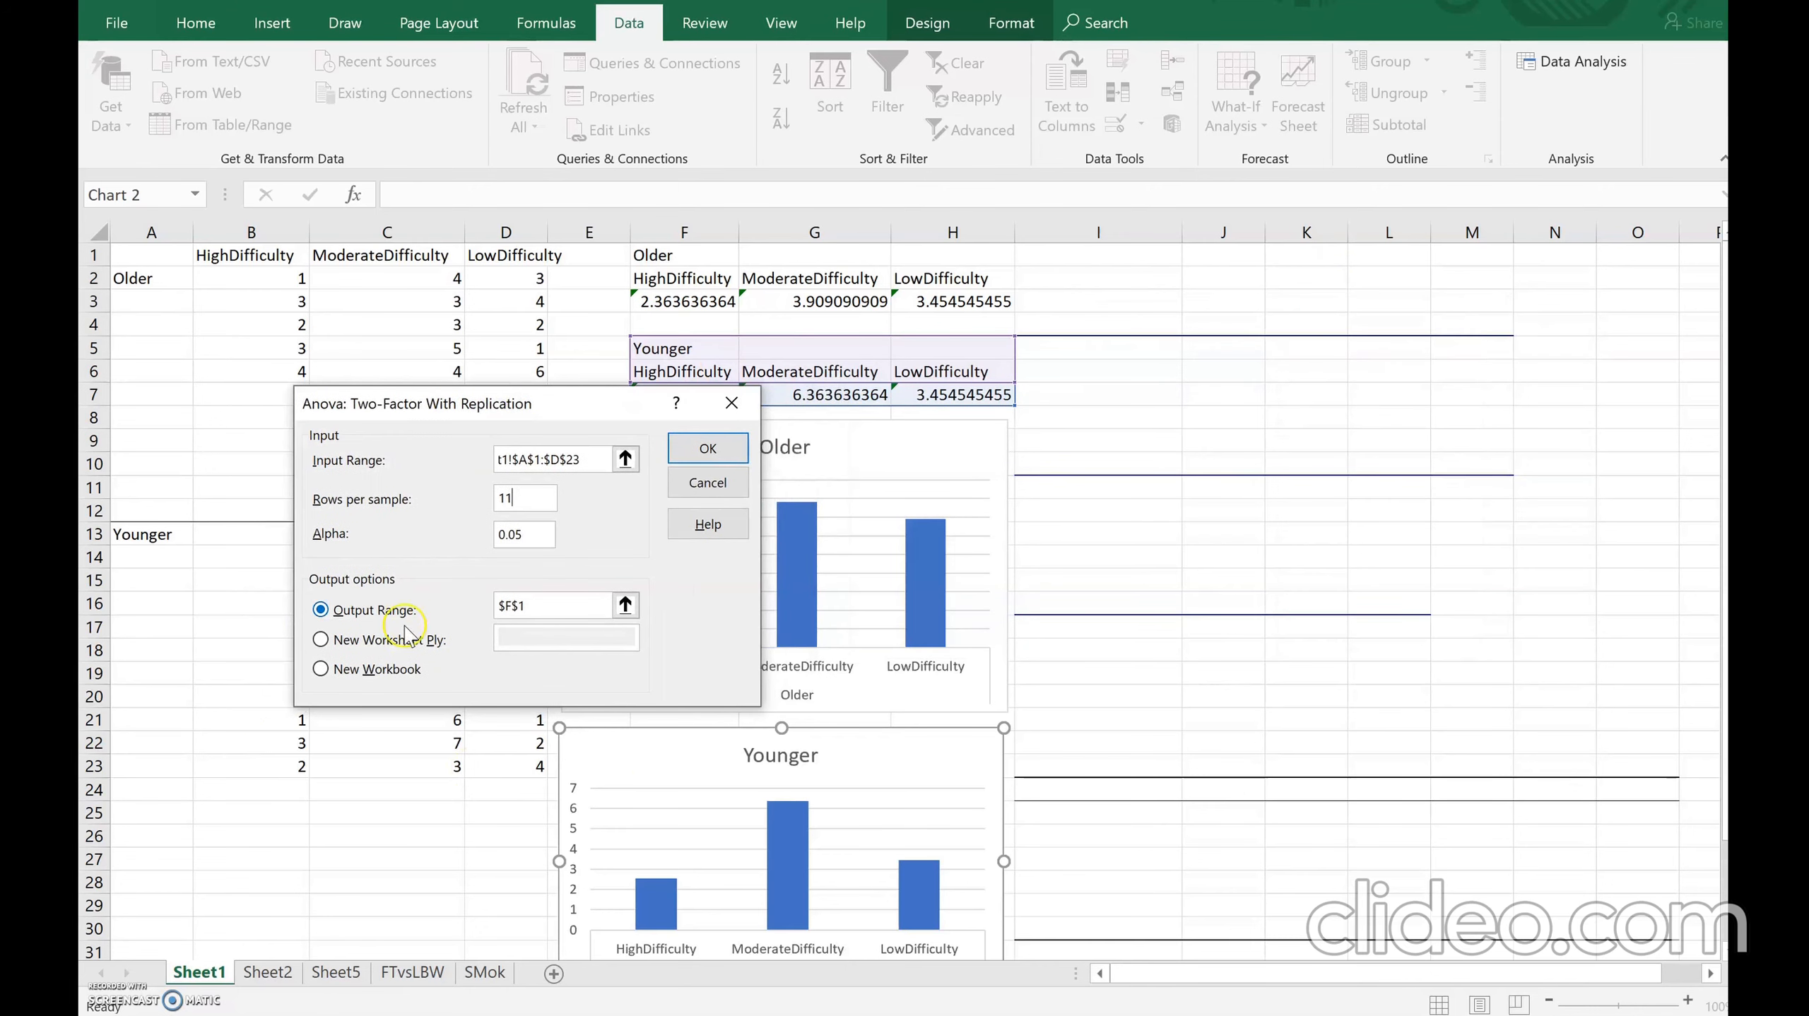
left_click_drag(542, 612, 502, 605)
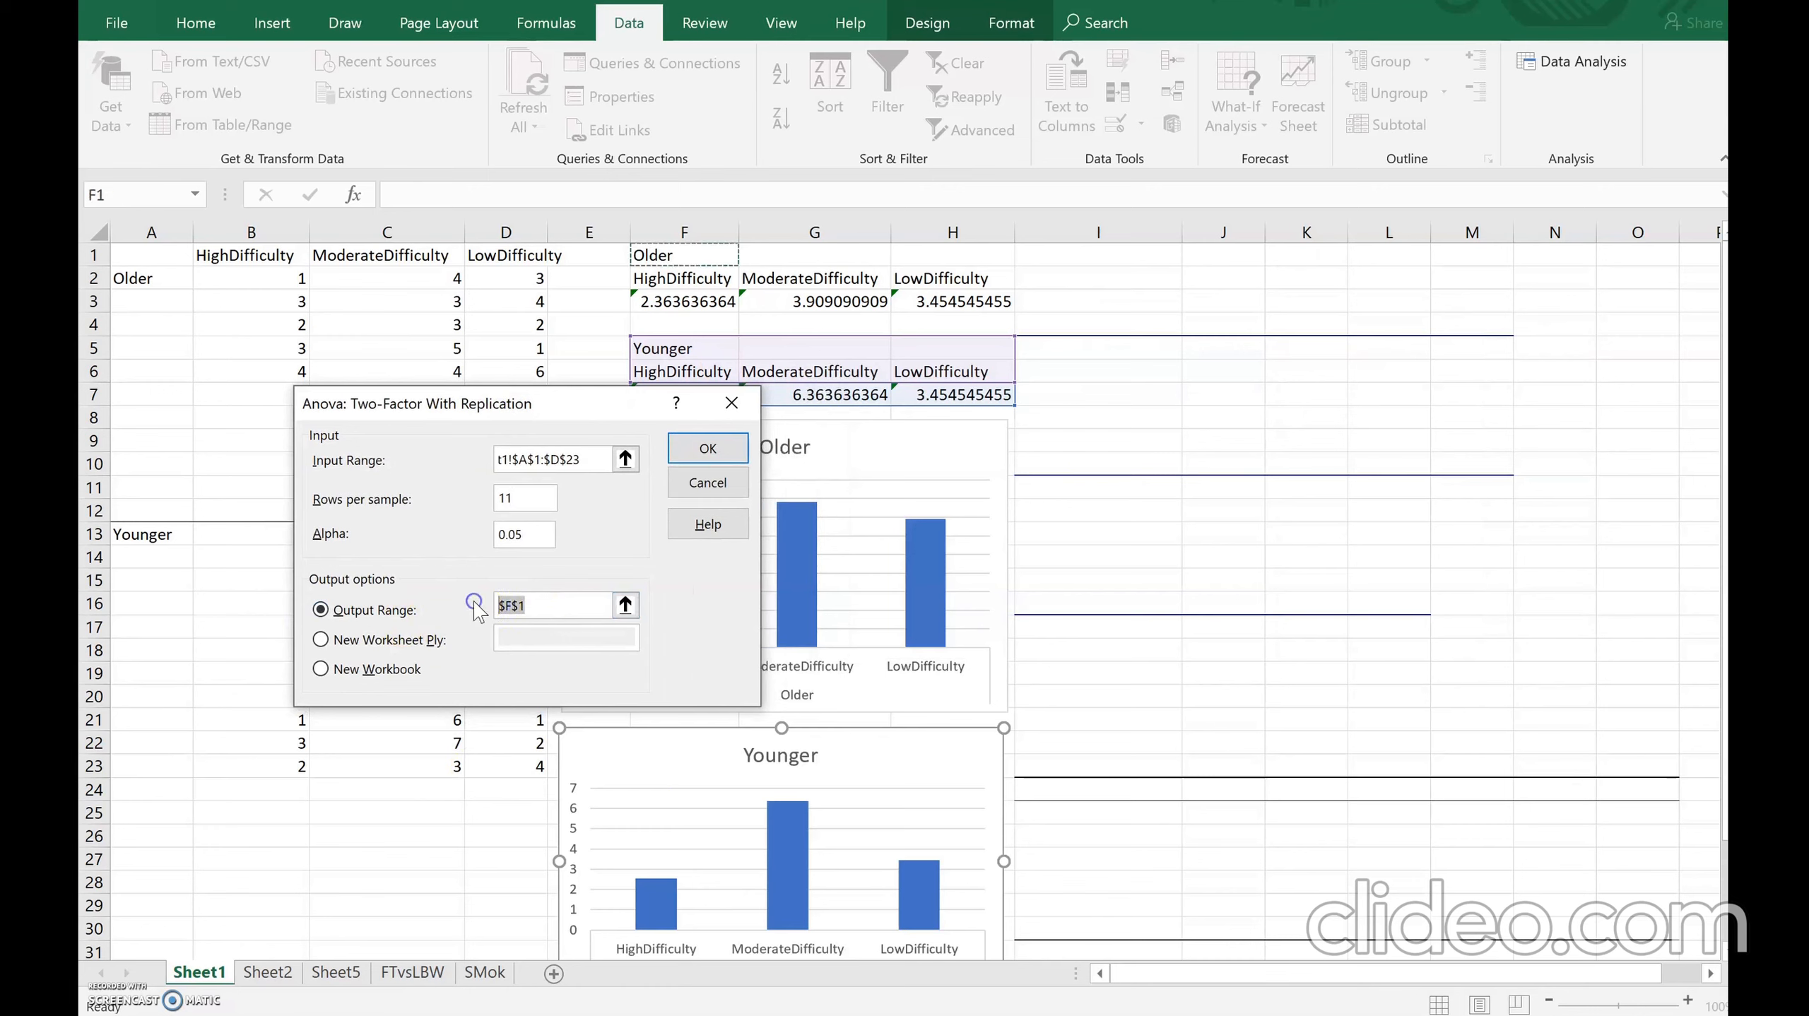
left_click(1163, 323)
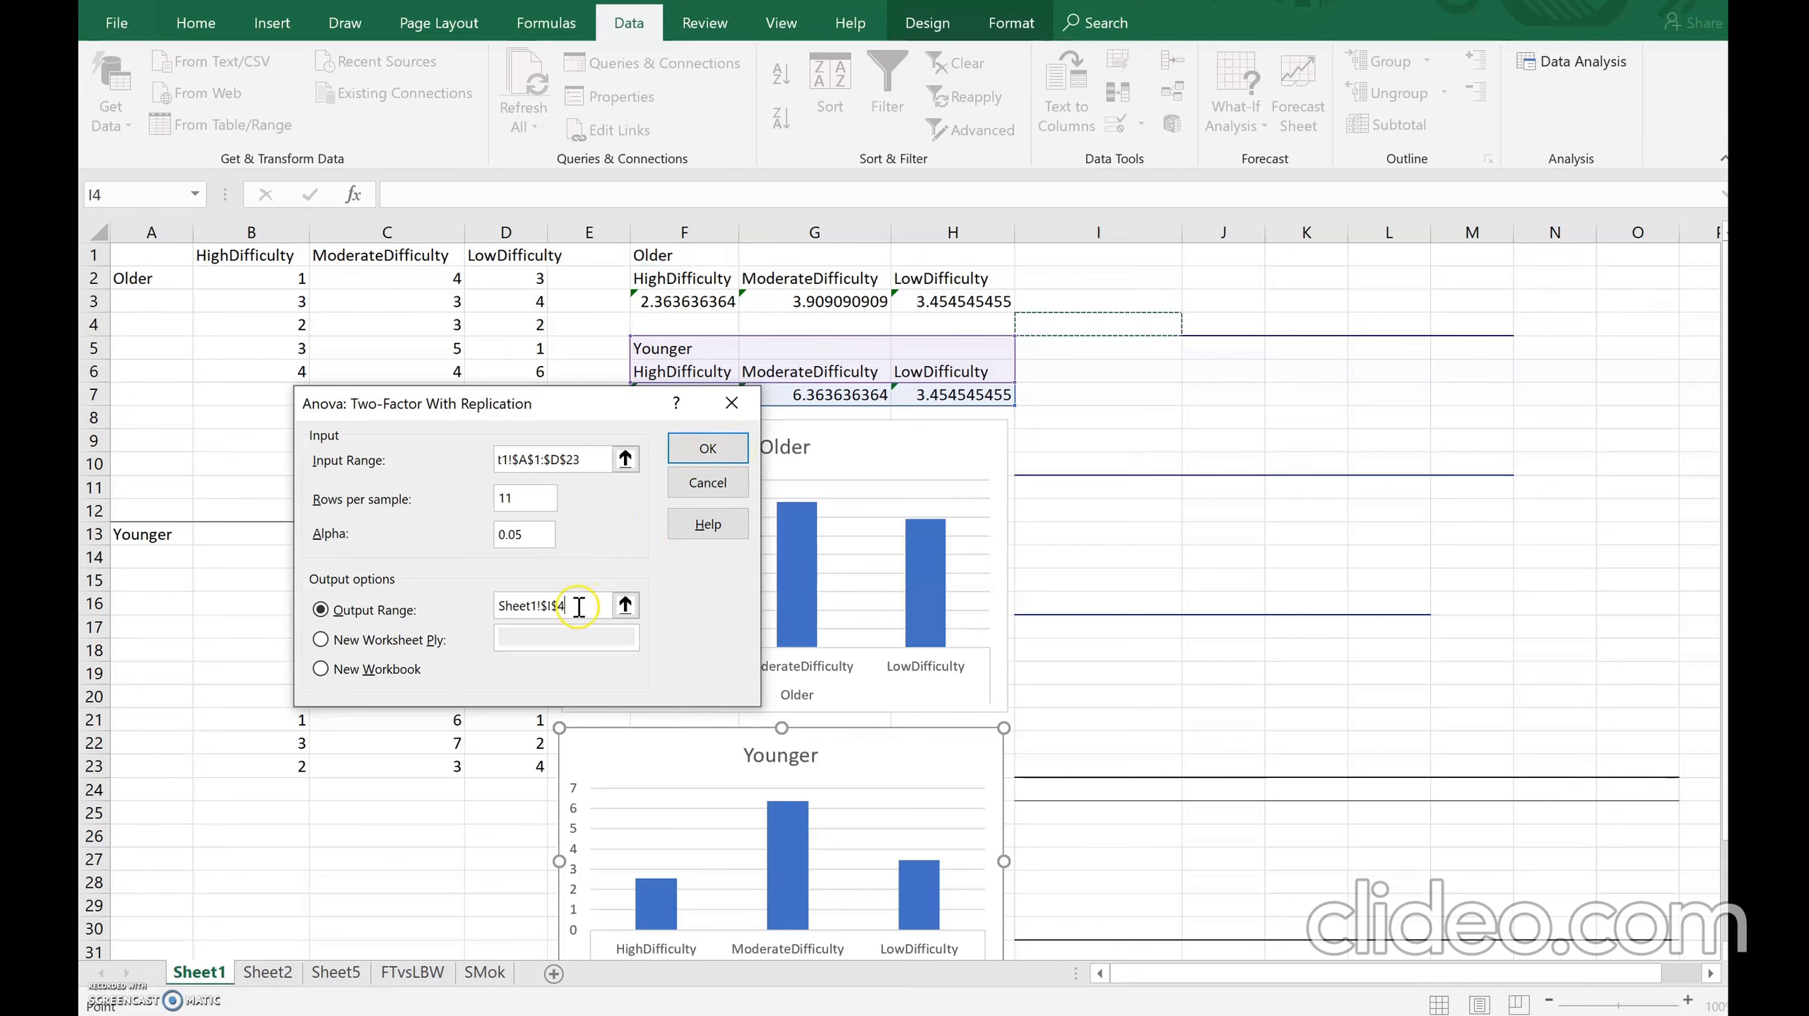
left_click_drag(580, 607, 424, 571)
left_click(1229, 329)
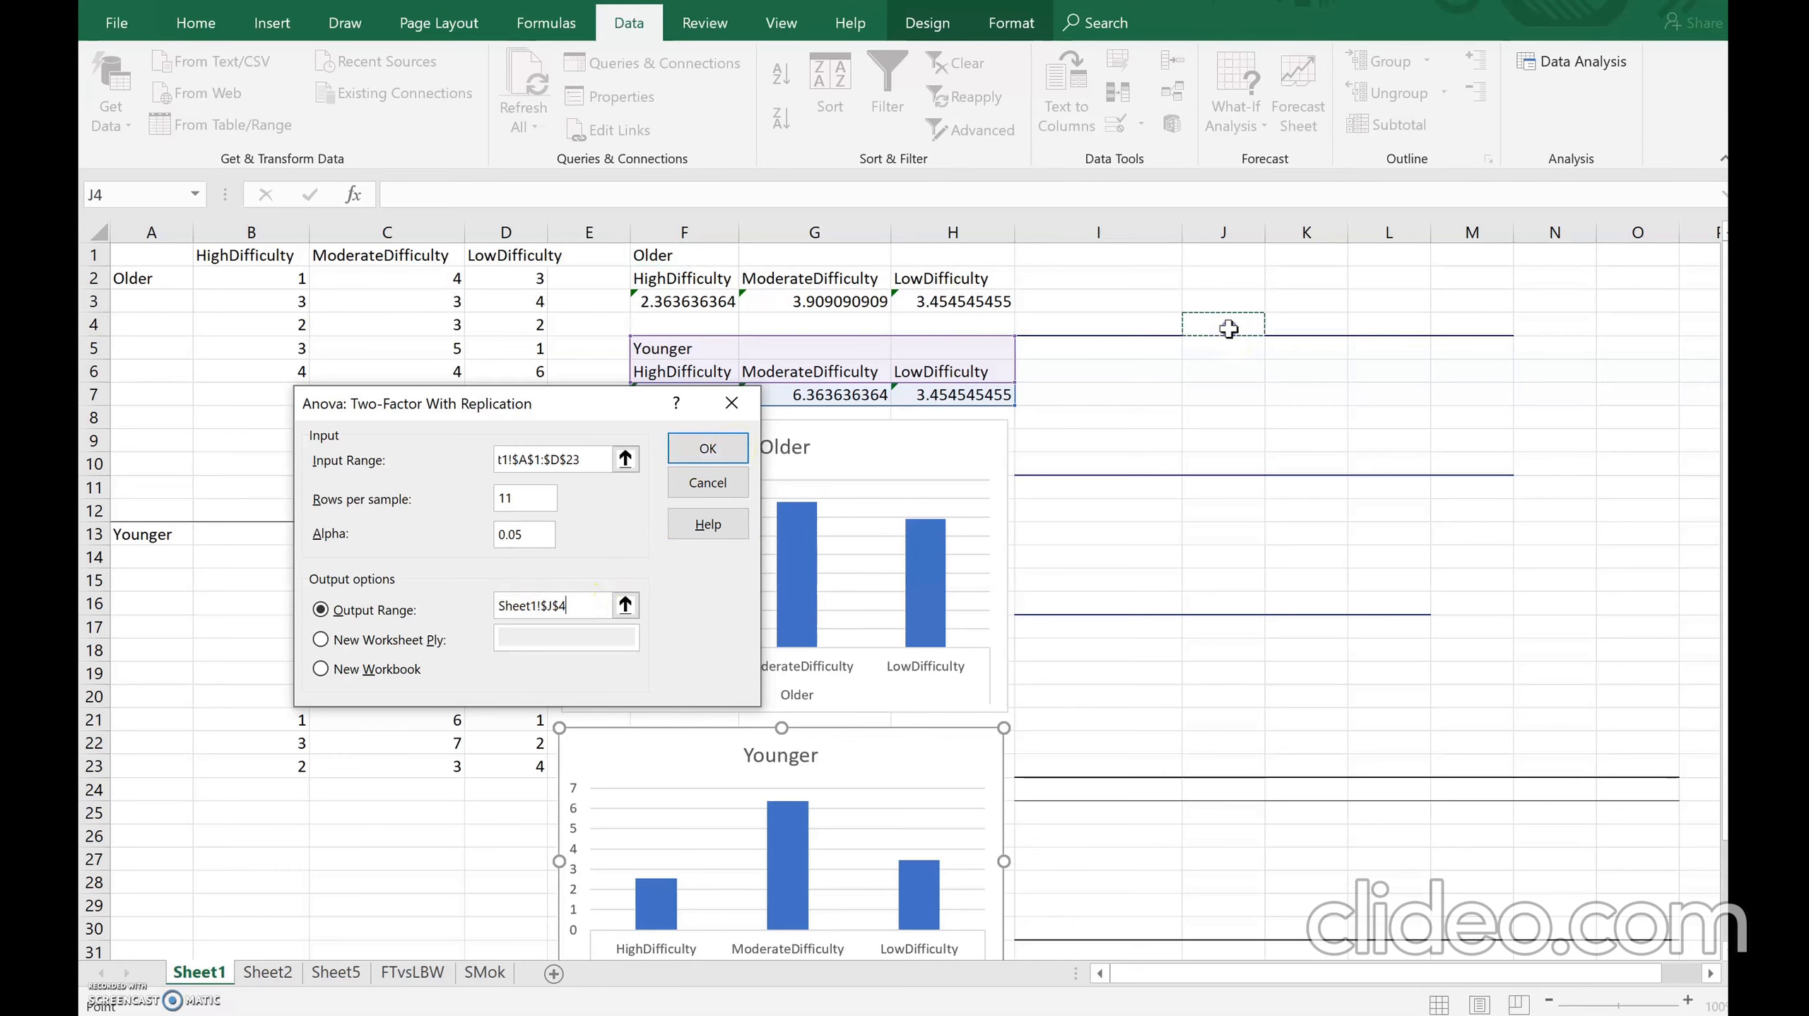
left_click(708, 447)
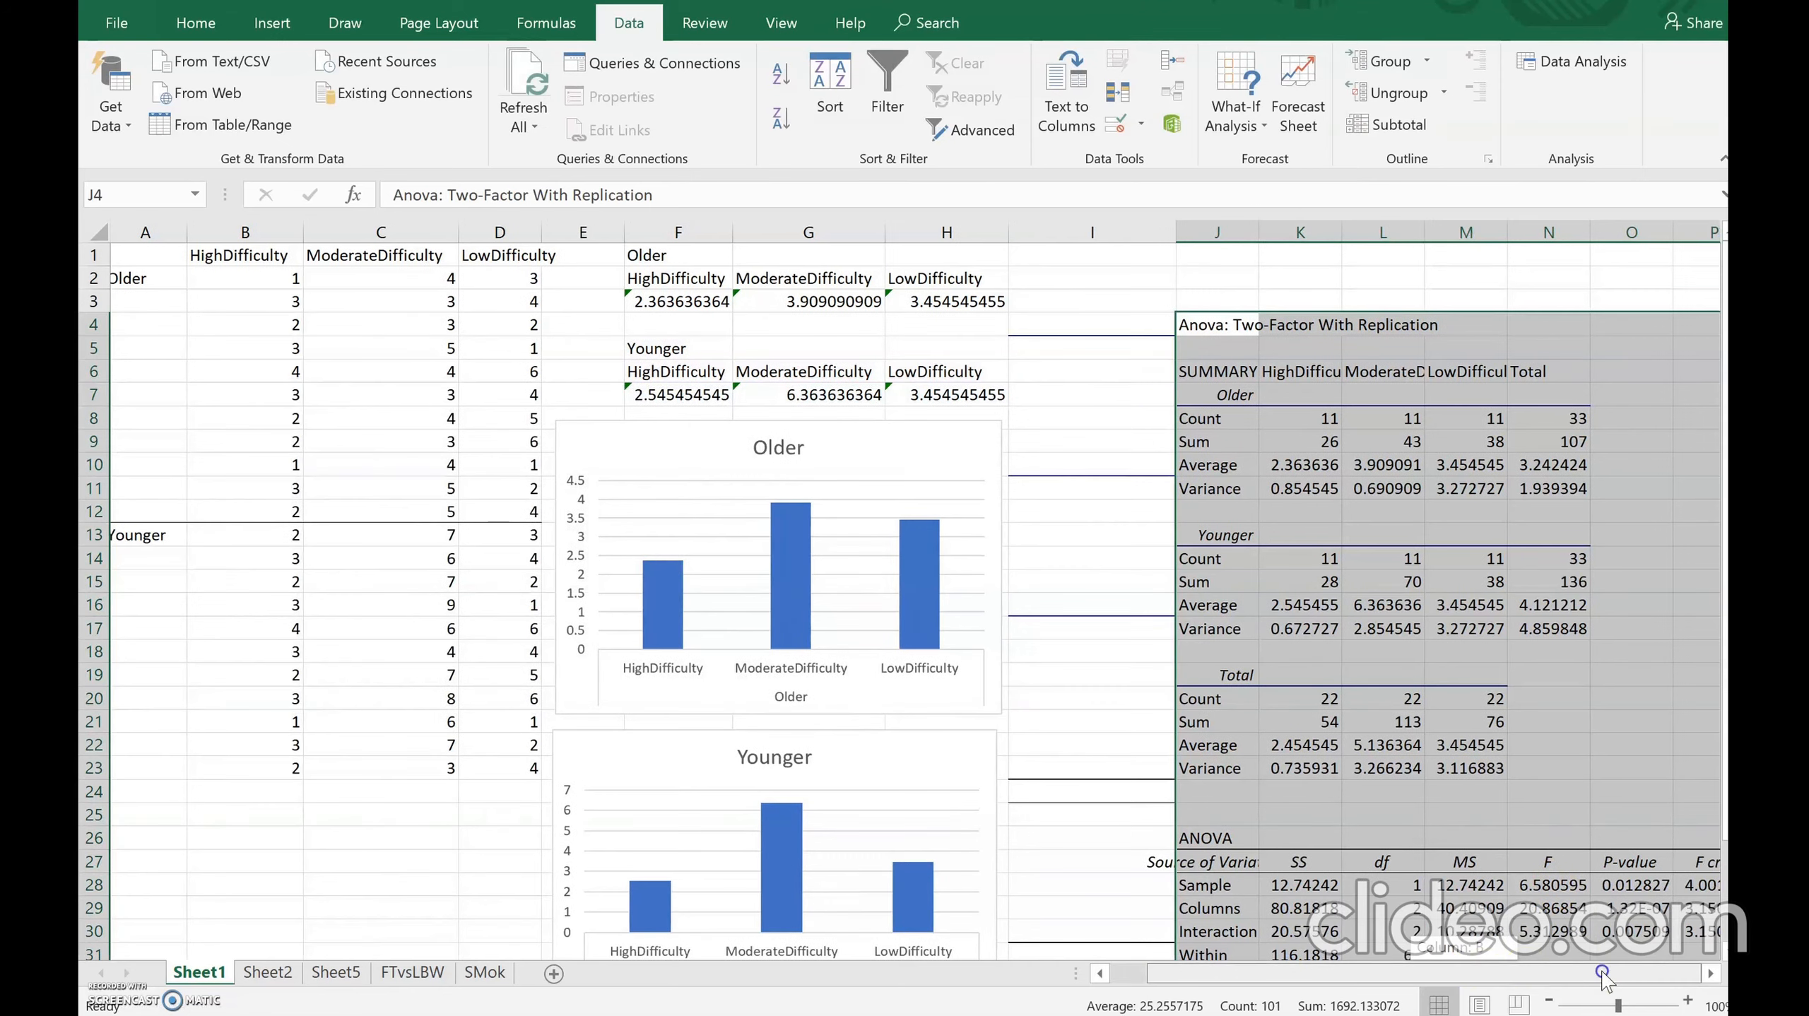
- Widen column J so the Source of Variation labels in the ANOVA output fit fully
left_click_drag(1591, 974, 1637, 973)
mouse_move(1725, 542)
left_mouse_down()
mouse_move(1724, 580)
mouse_move(1725, 542)
left_mouse_up()
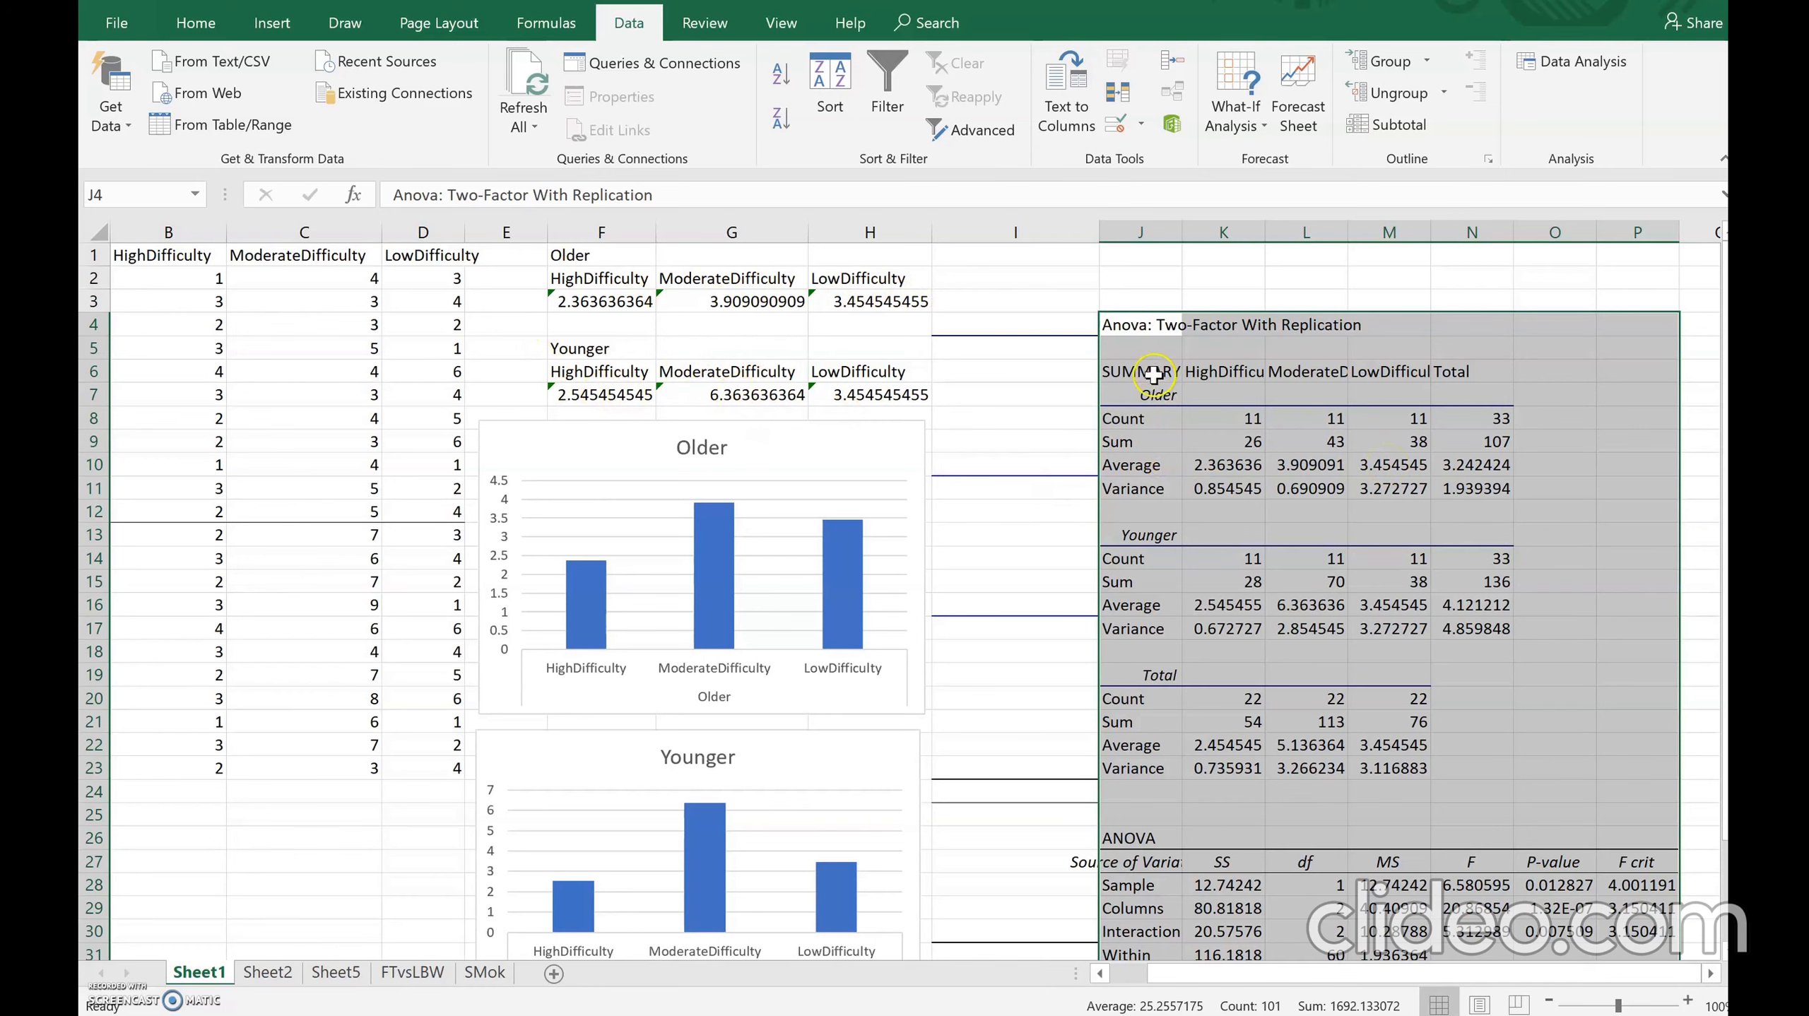
left_click(1355, 277)
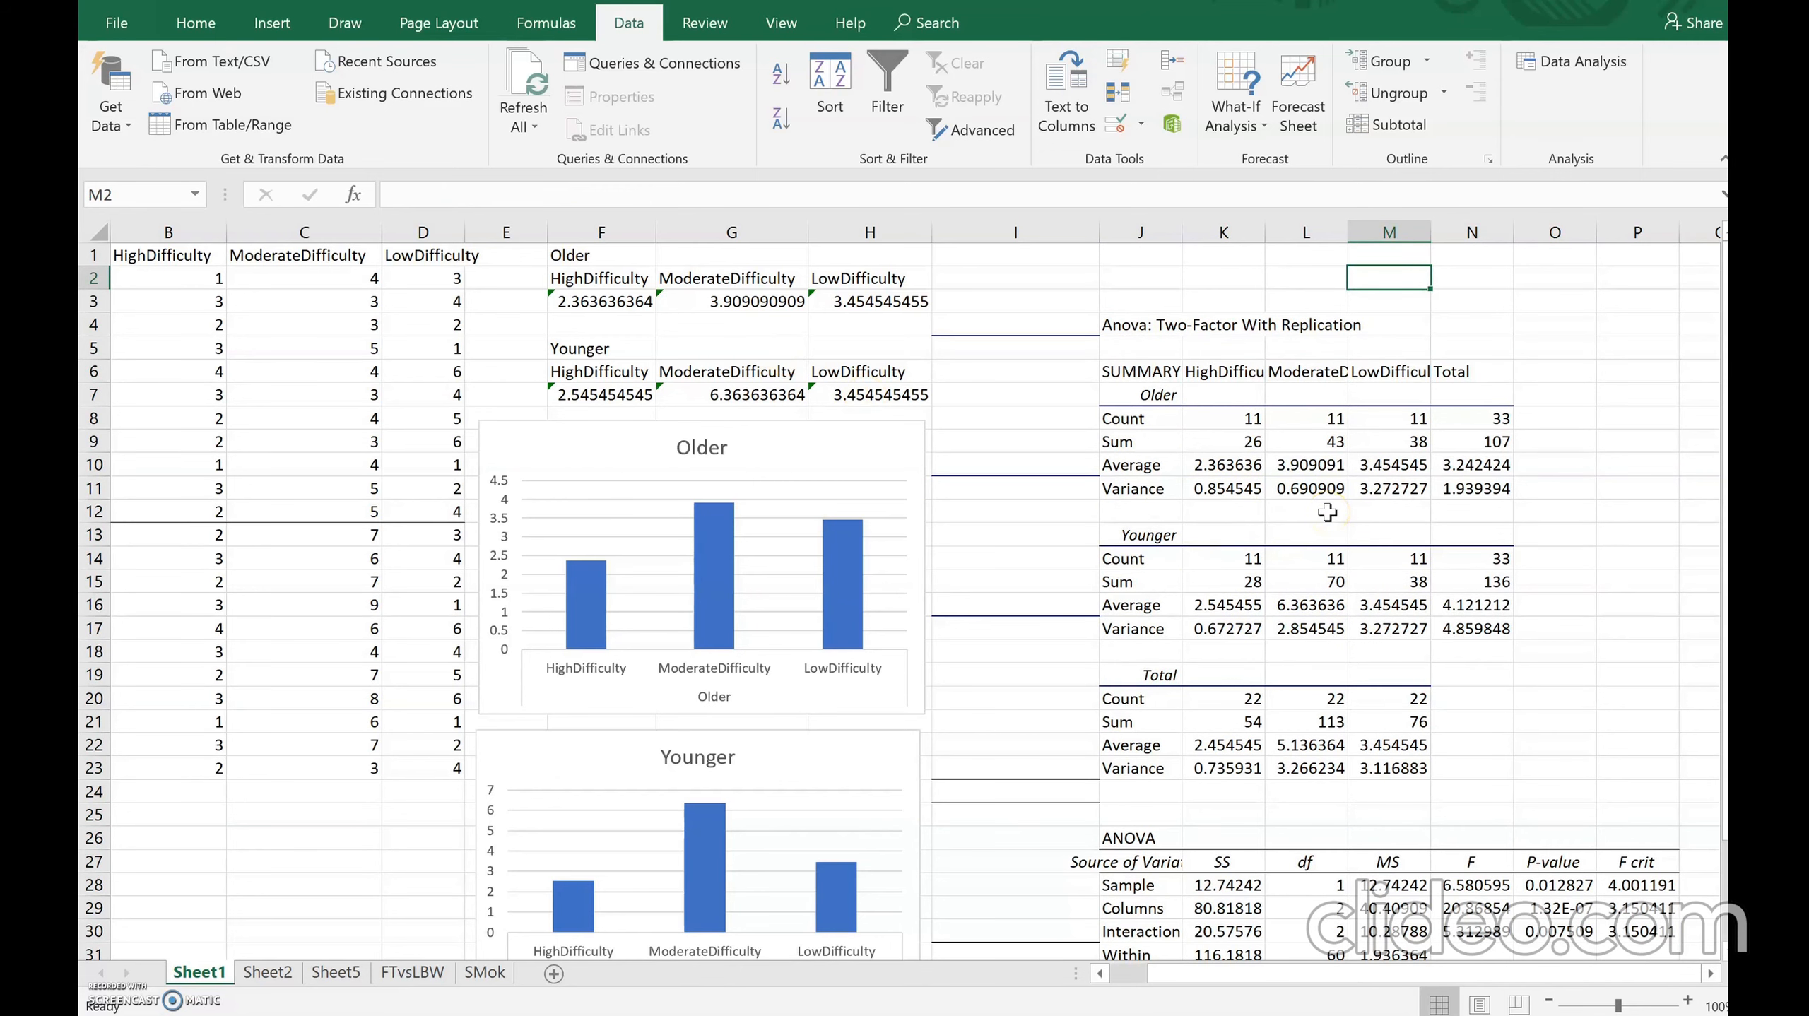
scroll(1327, 513, "down", 1)
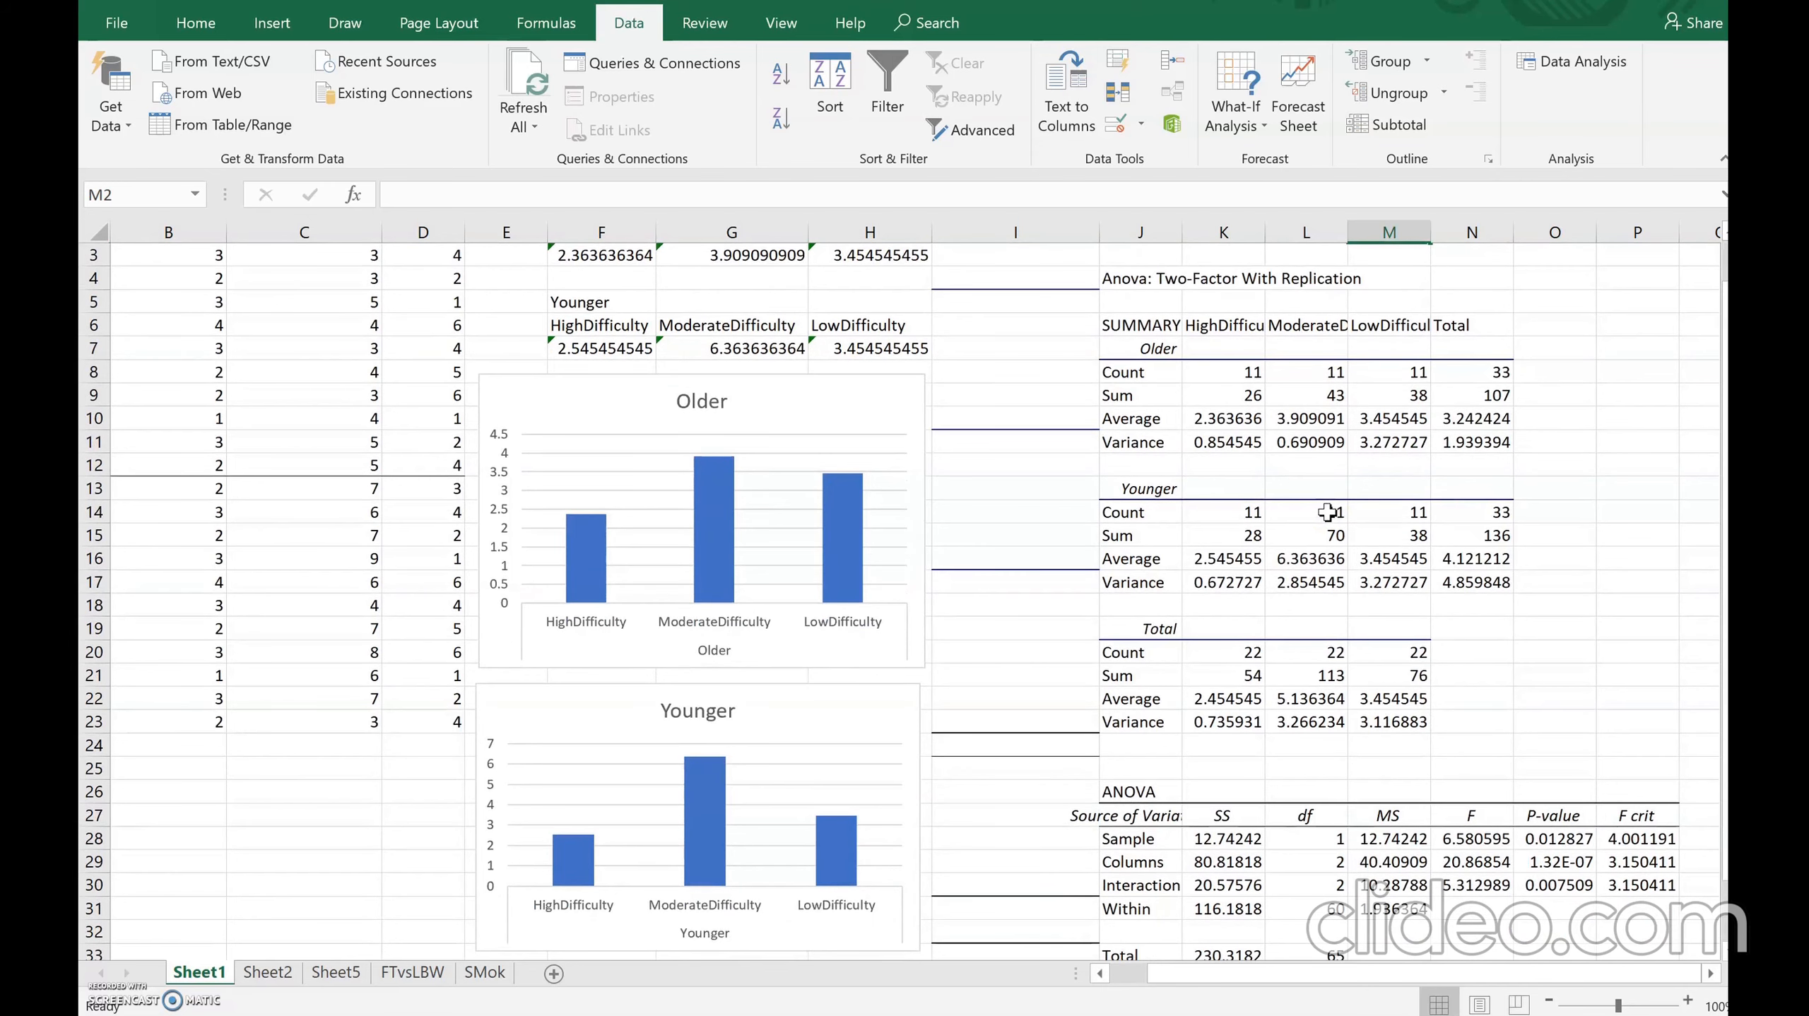
scroll(1327, 513, "down", 2)
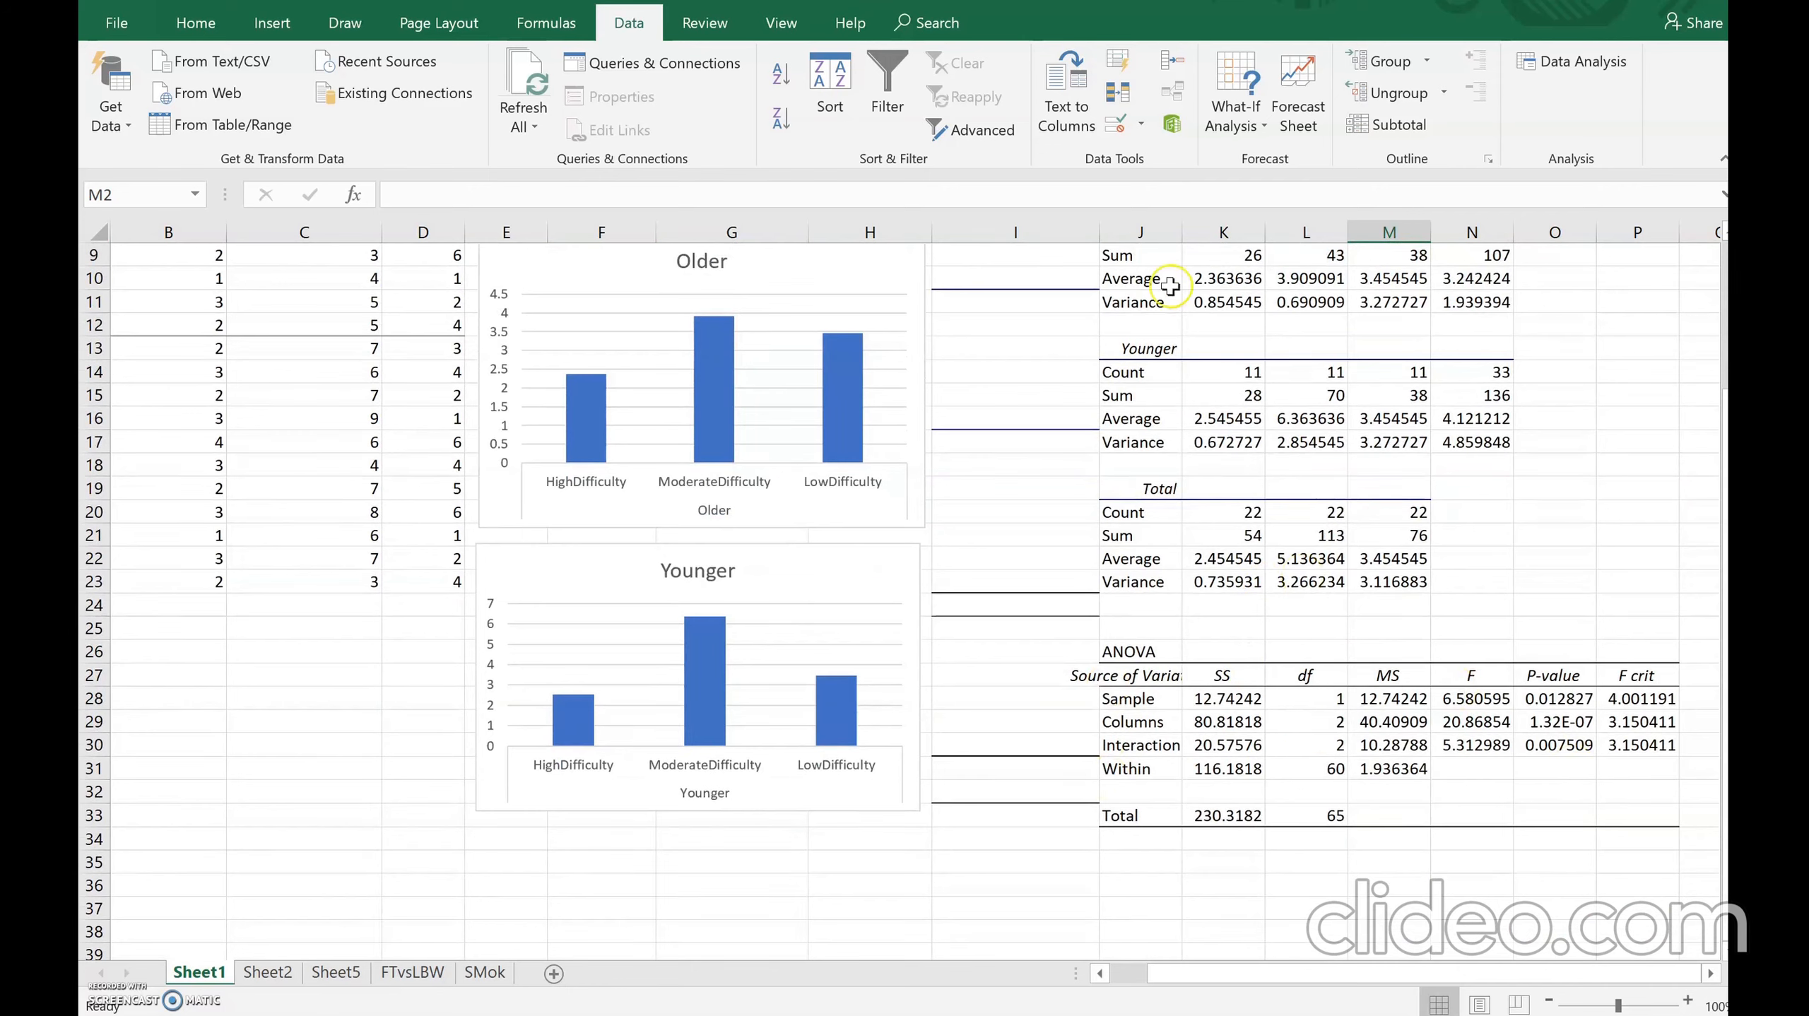
left_click_drag(1179, 231, 1273, 231)
left_click_drag(1355, 979, 1438, 960)
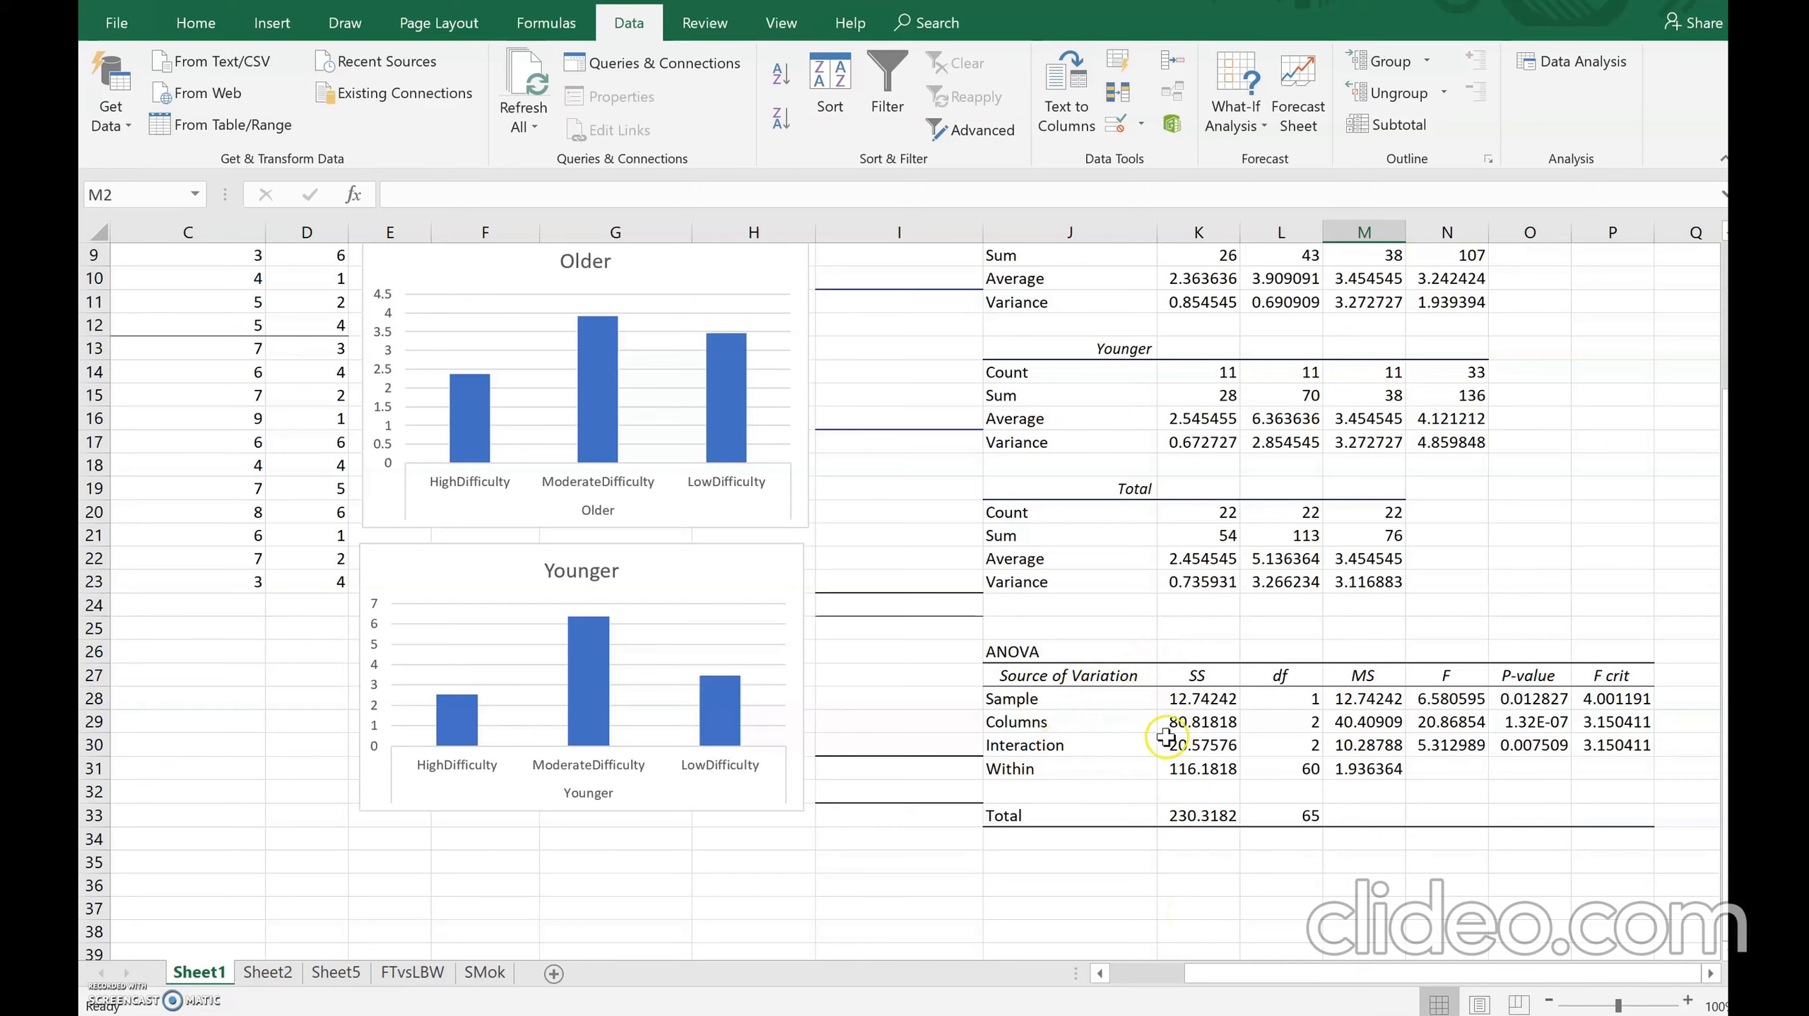
- Examine the ANOVA's sources of variation, relating the Sample row to the Older and Younger groups and checking its F and P-value
left_click_drag(1071, 698, 1074, 715)
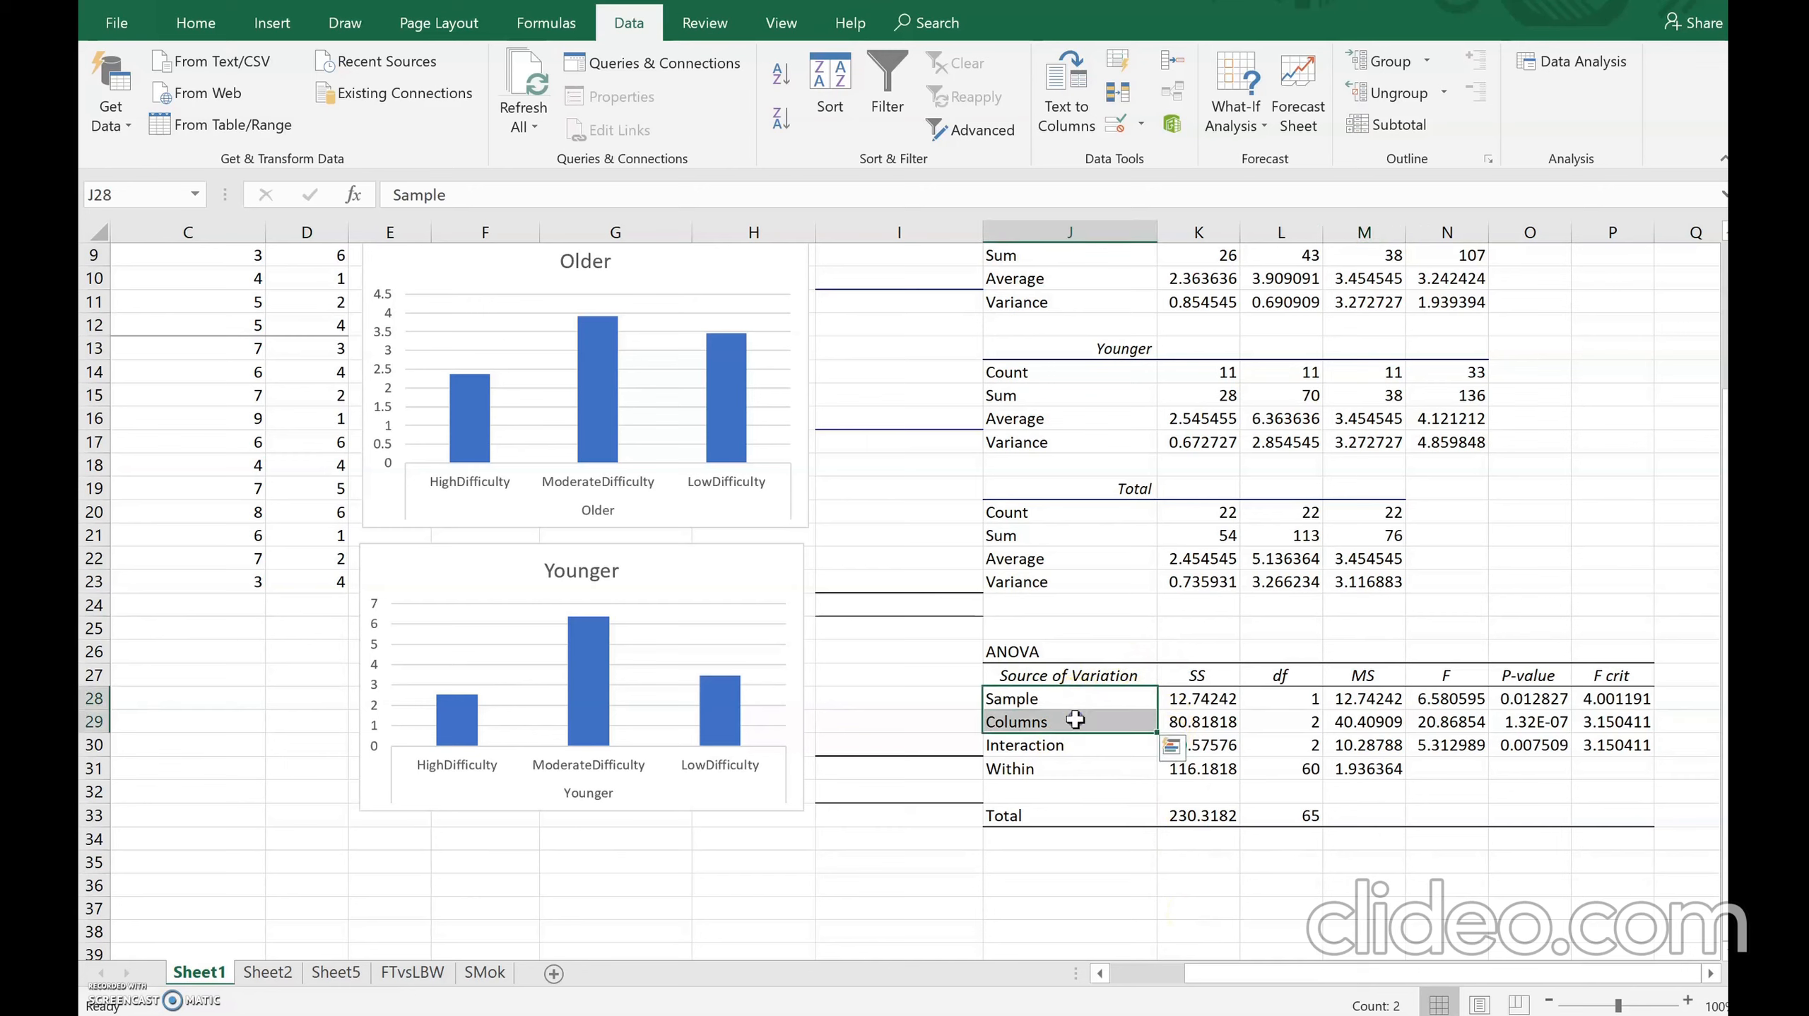
left_click(1082, 744)
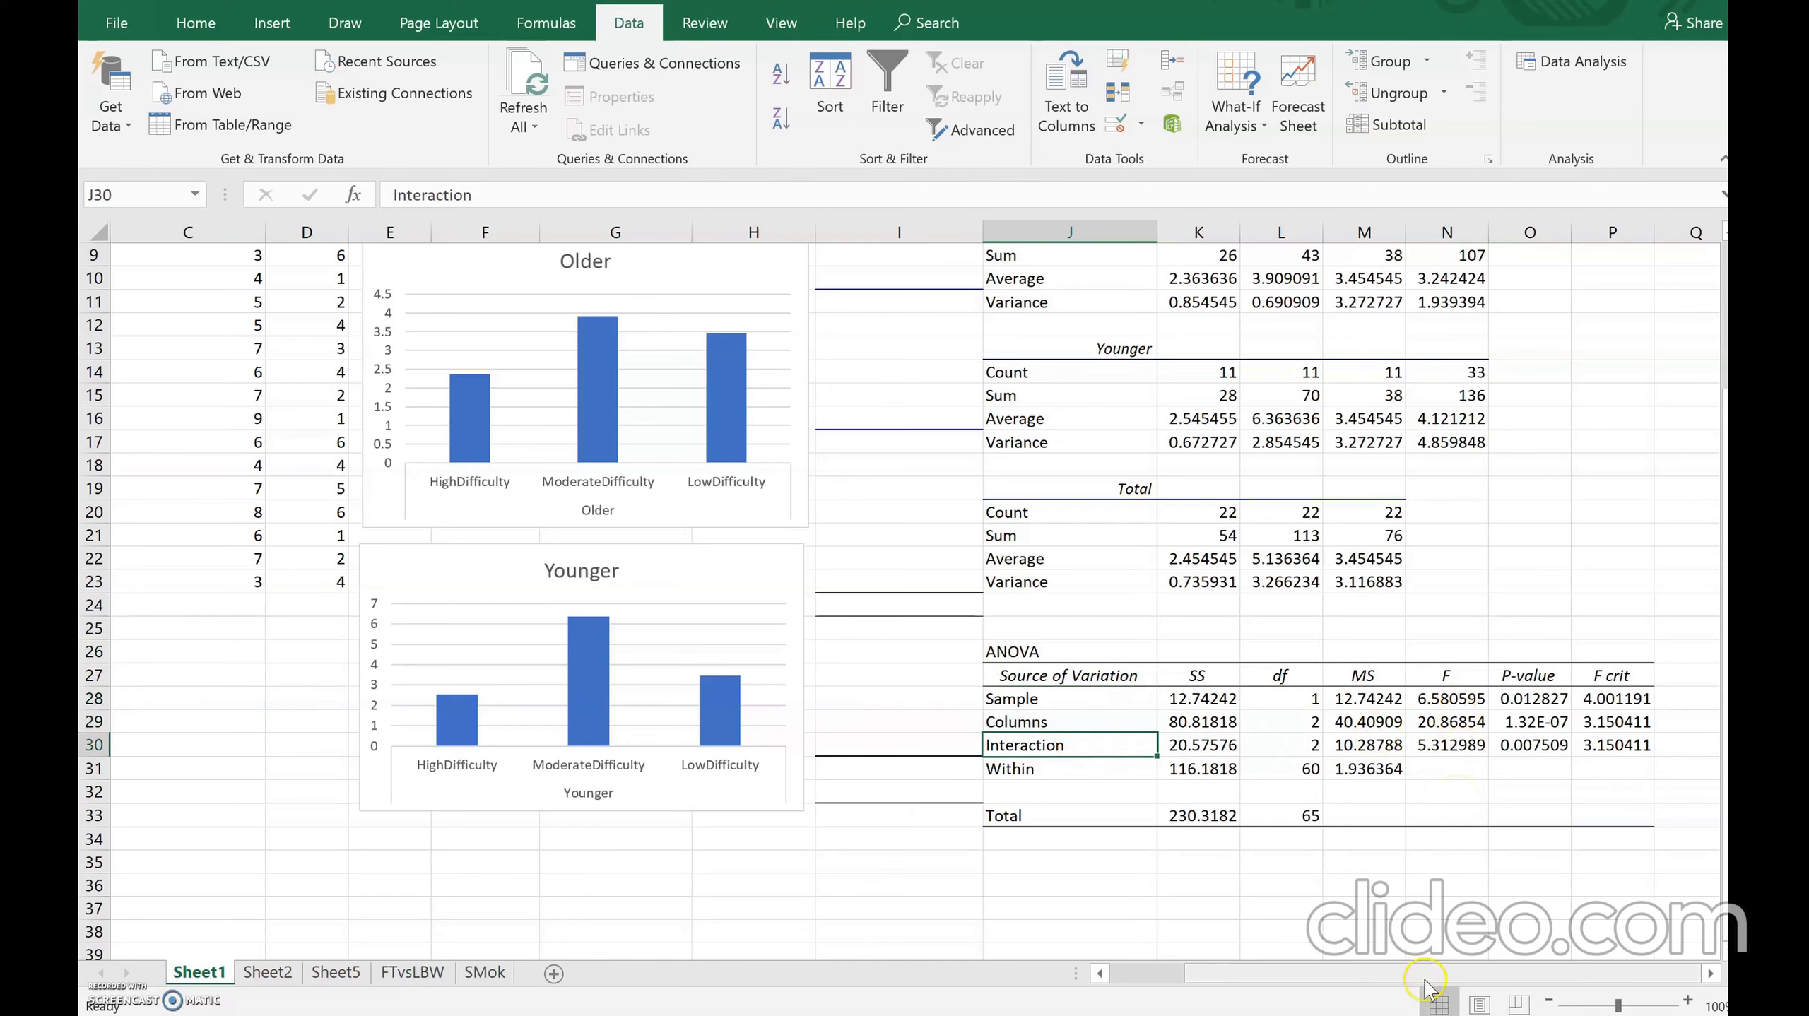
left_click(1118, 698)
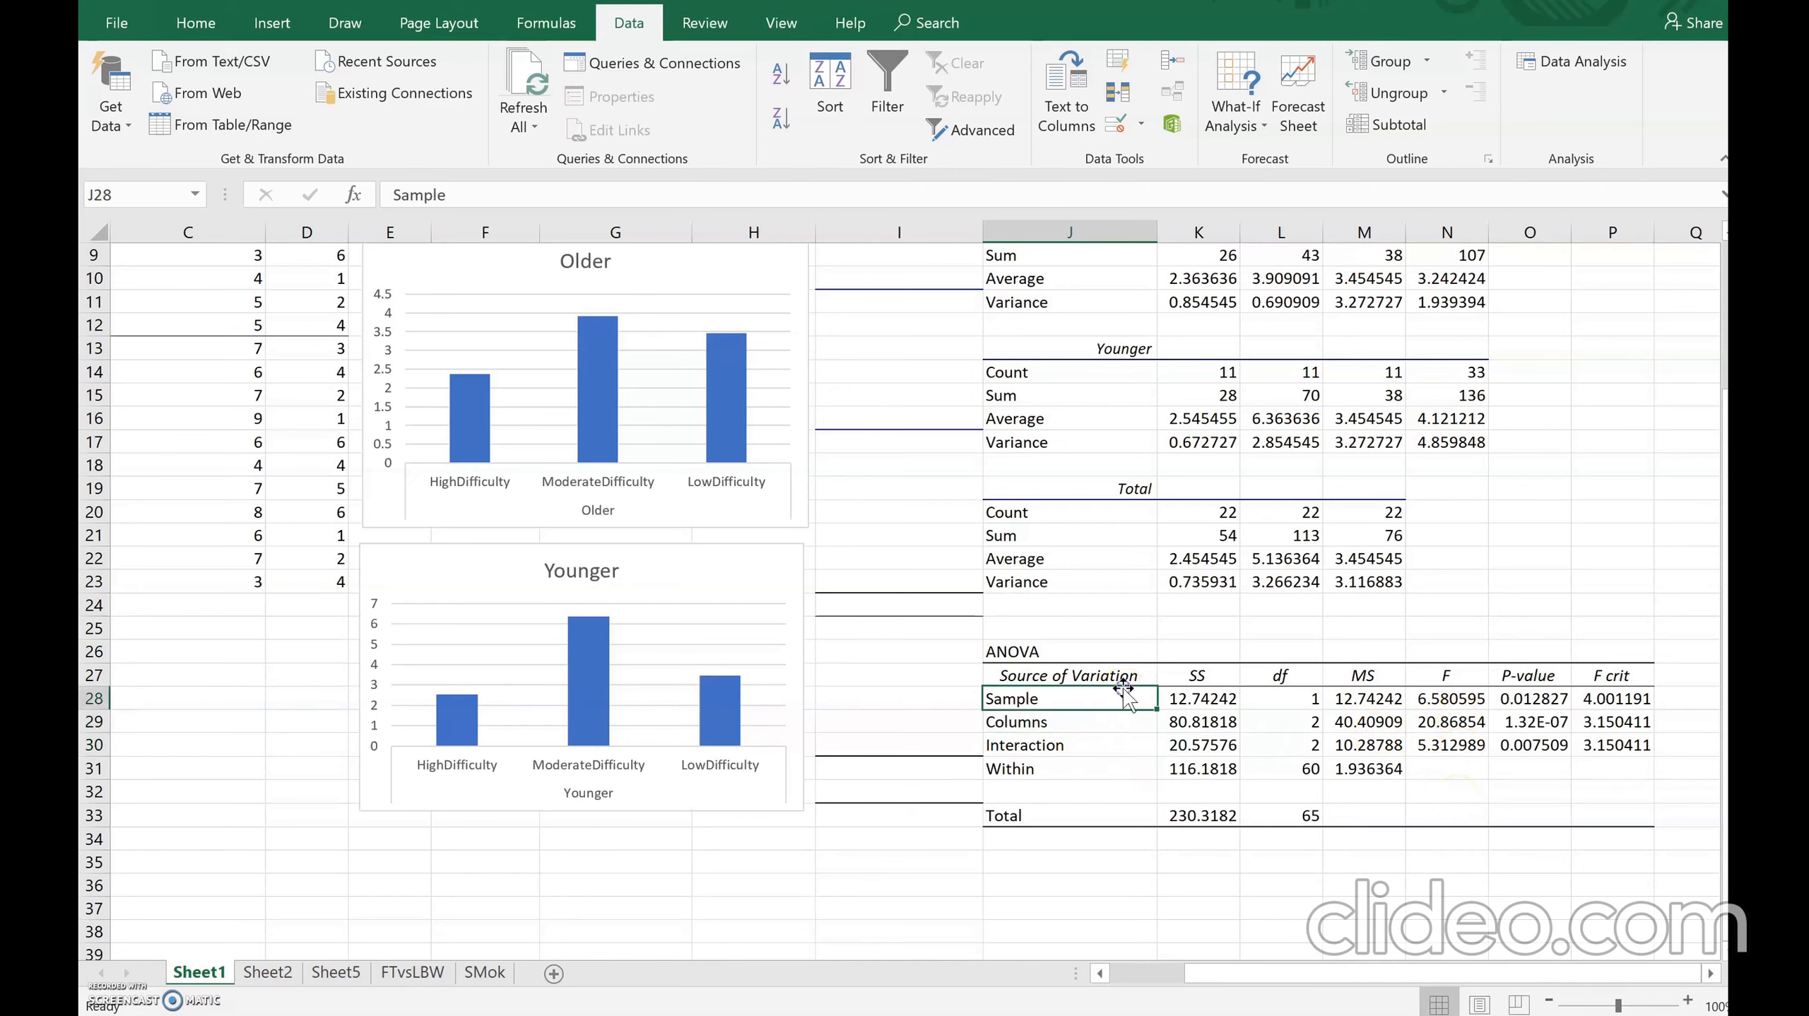
left_click_drag(1219, 970, 1123, 972)
scroll(1112, 797, "up", 3)
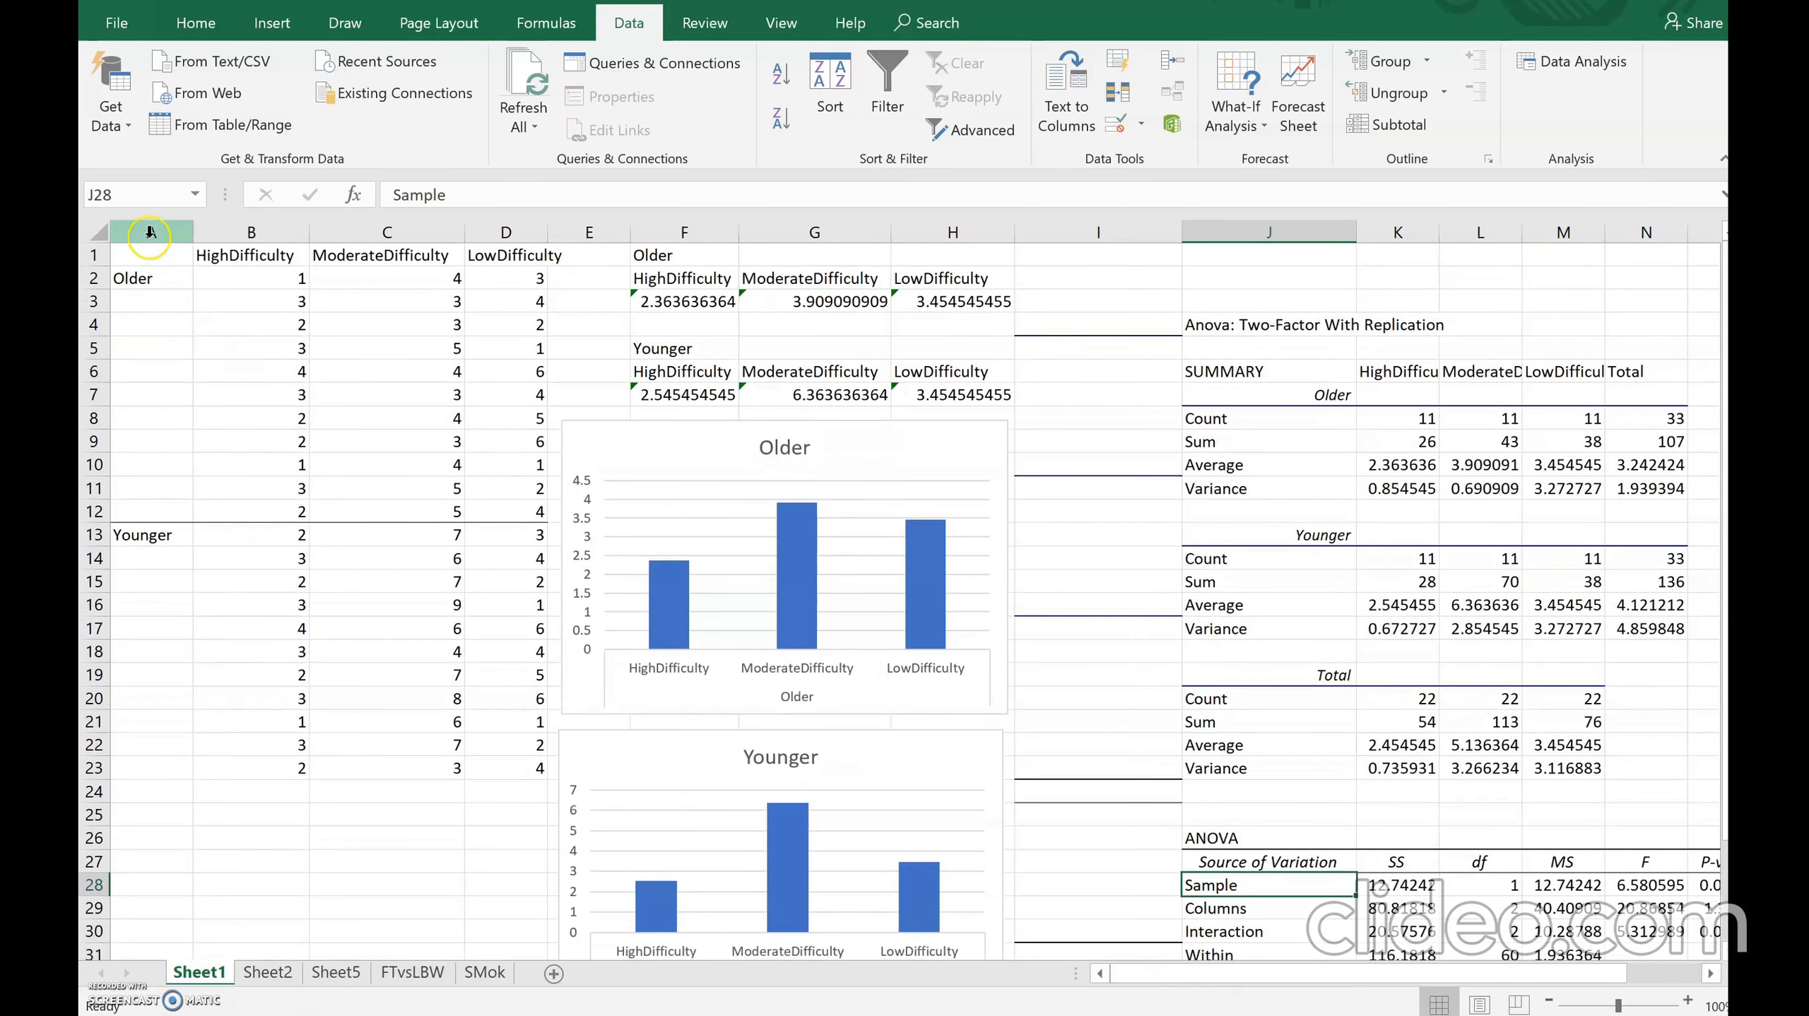
left_click(148, 280)
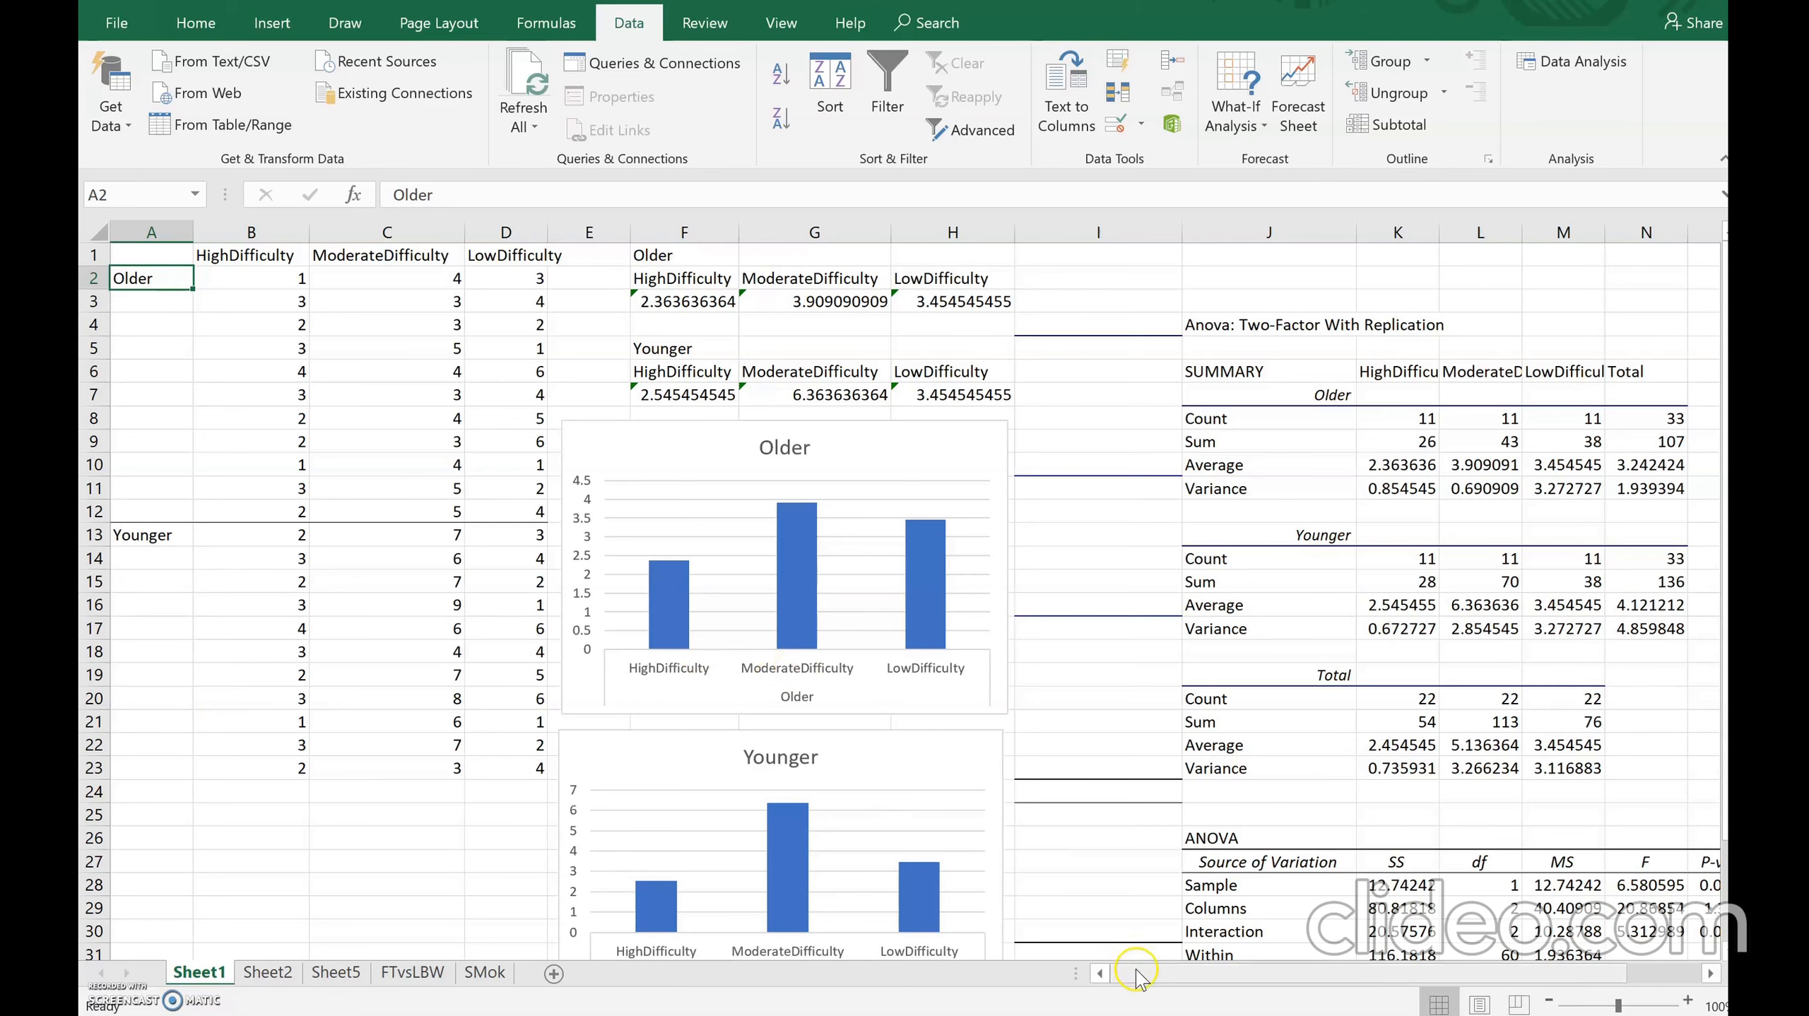
mouse_move(1142, 974)
left_mouse_down()
mouse_move(1220, 975)
mouse_move(1139, 971)
left_mouse_up()
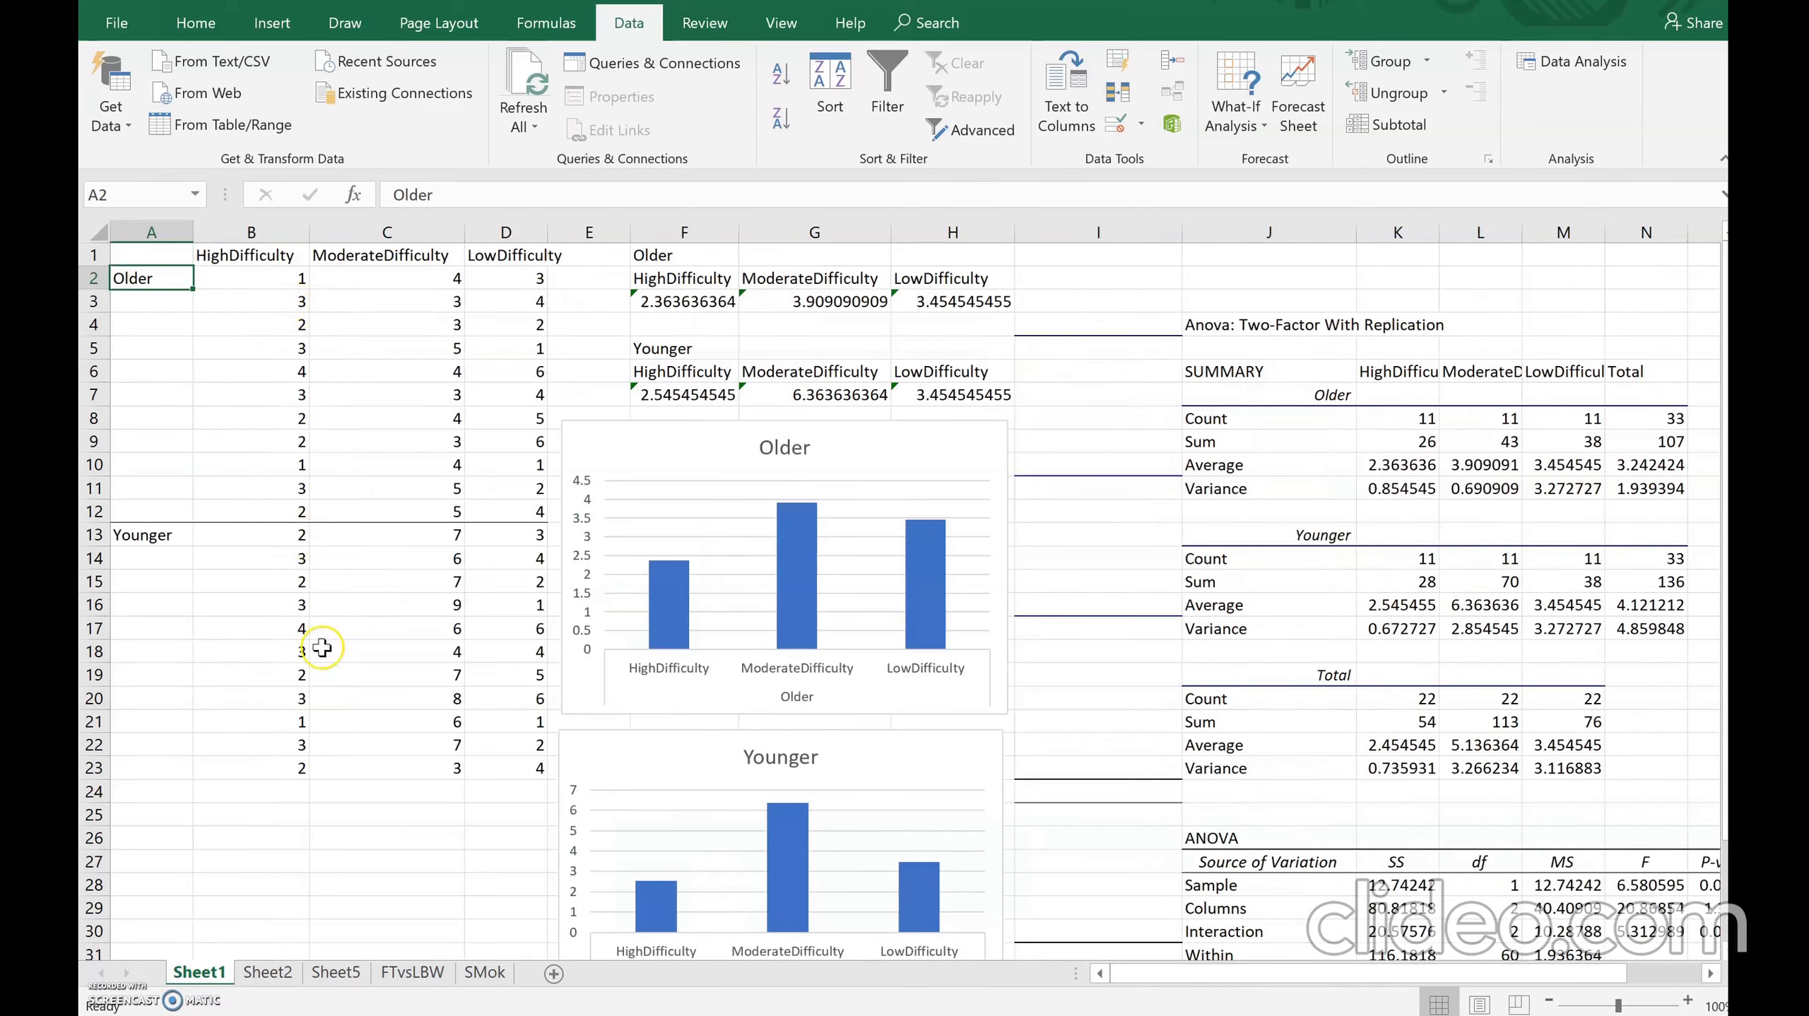
left_click_drag(1309, 986, 1385, 986)
scroll(1437, 898, "down", 1)
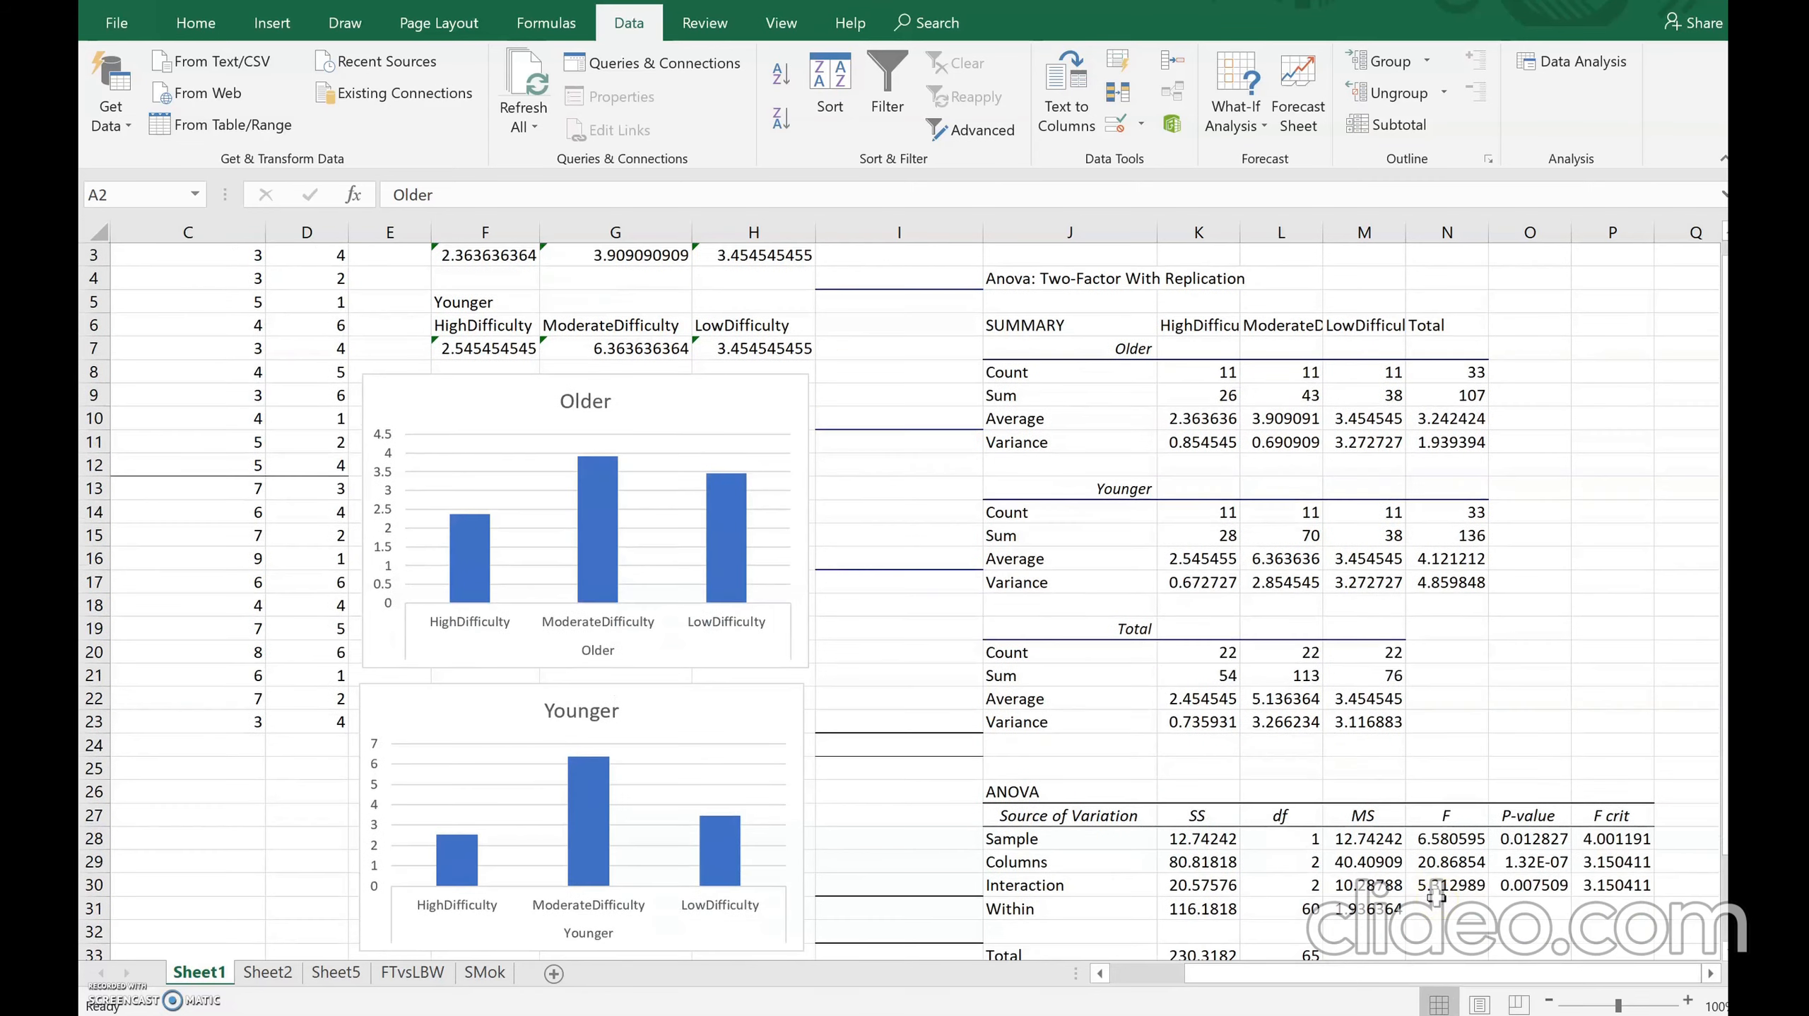
left_click(1424, 844)
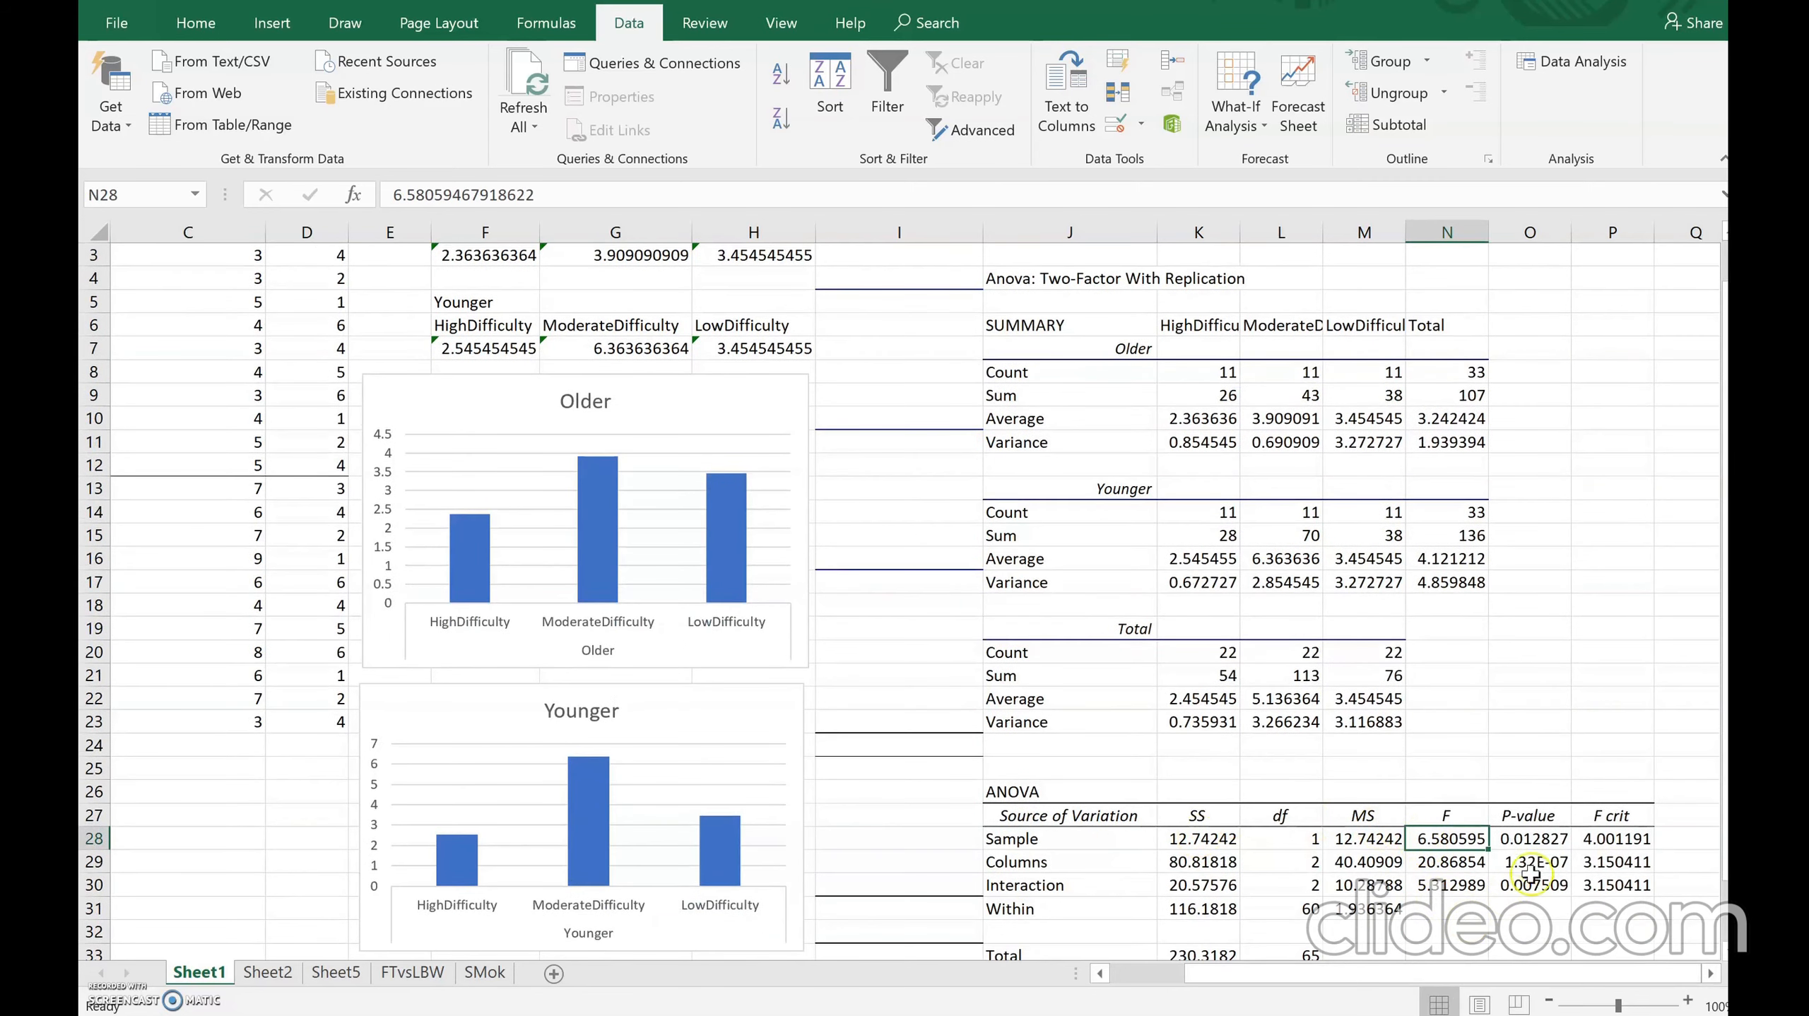
left_click(1538, 841)
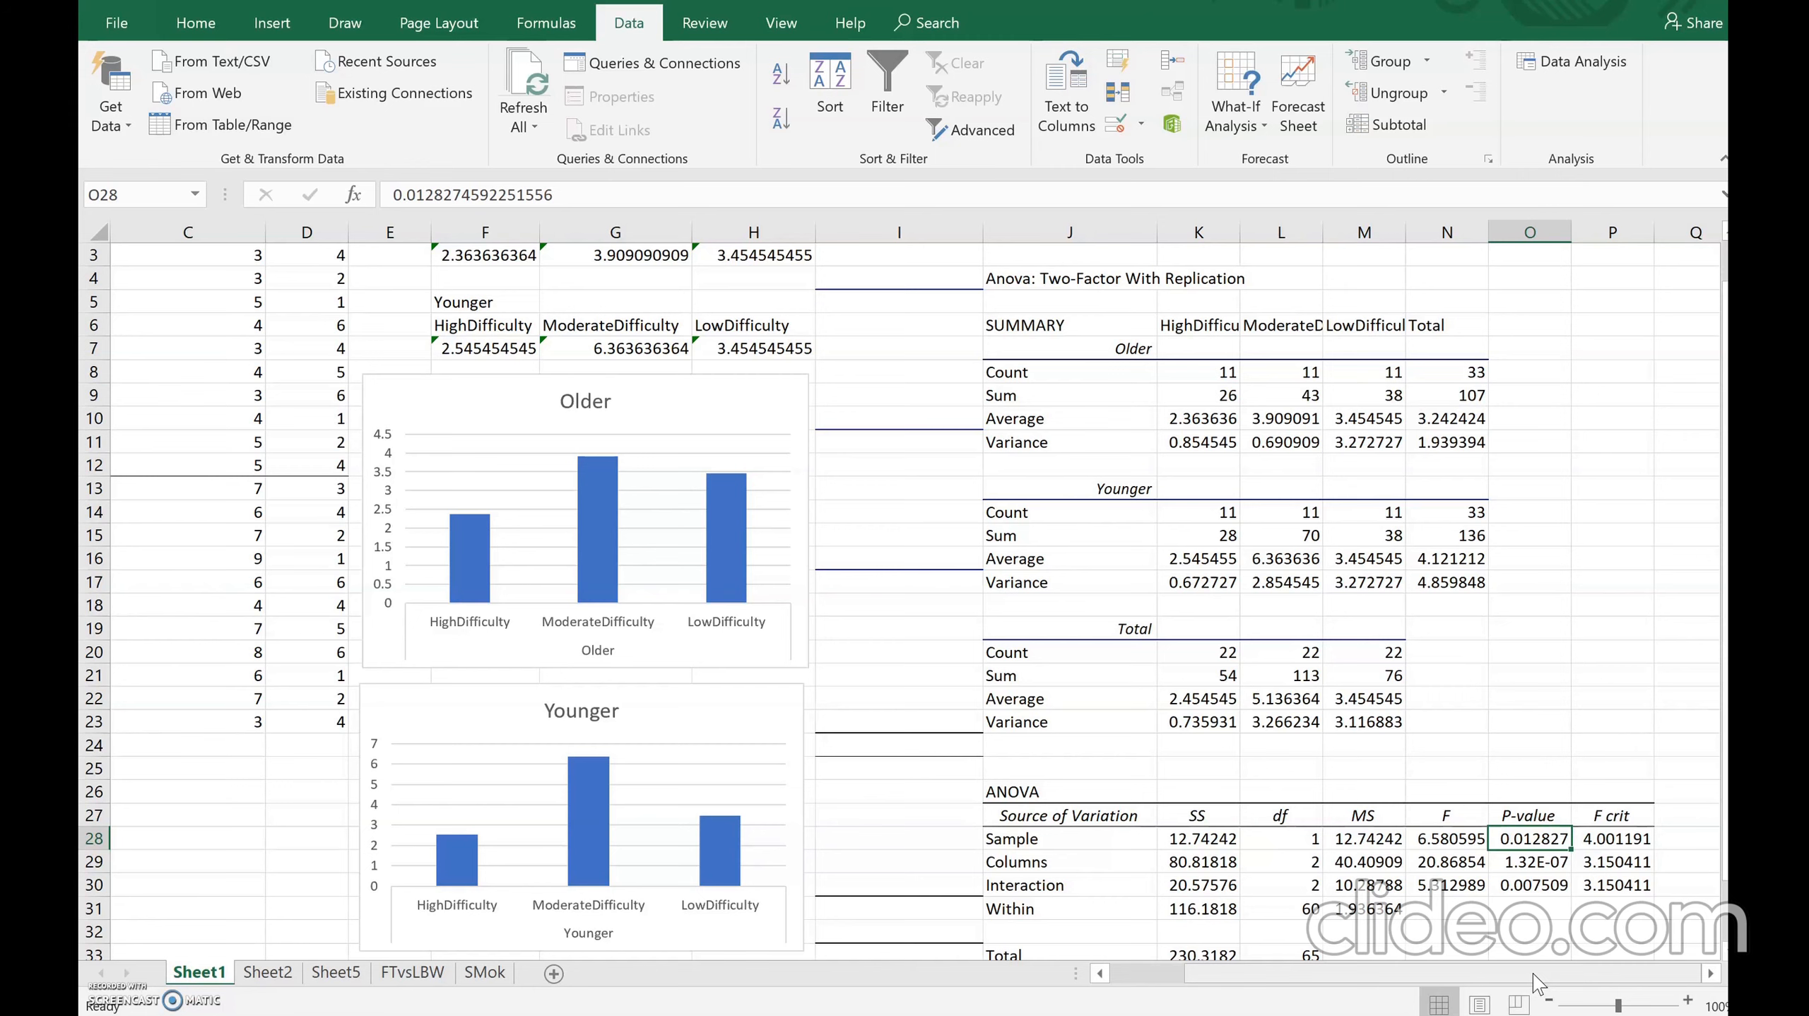
- Review the three difficulty levels in B1:D1 that the ANOVA's Columns factor compares
left_click_drag(1436, 970, 1307, 969)
scroll(456, 464, "up", 1)
left_click(284, 264)
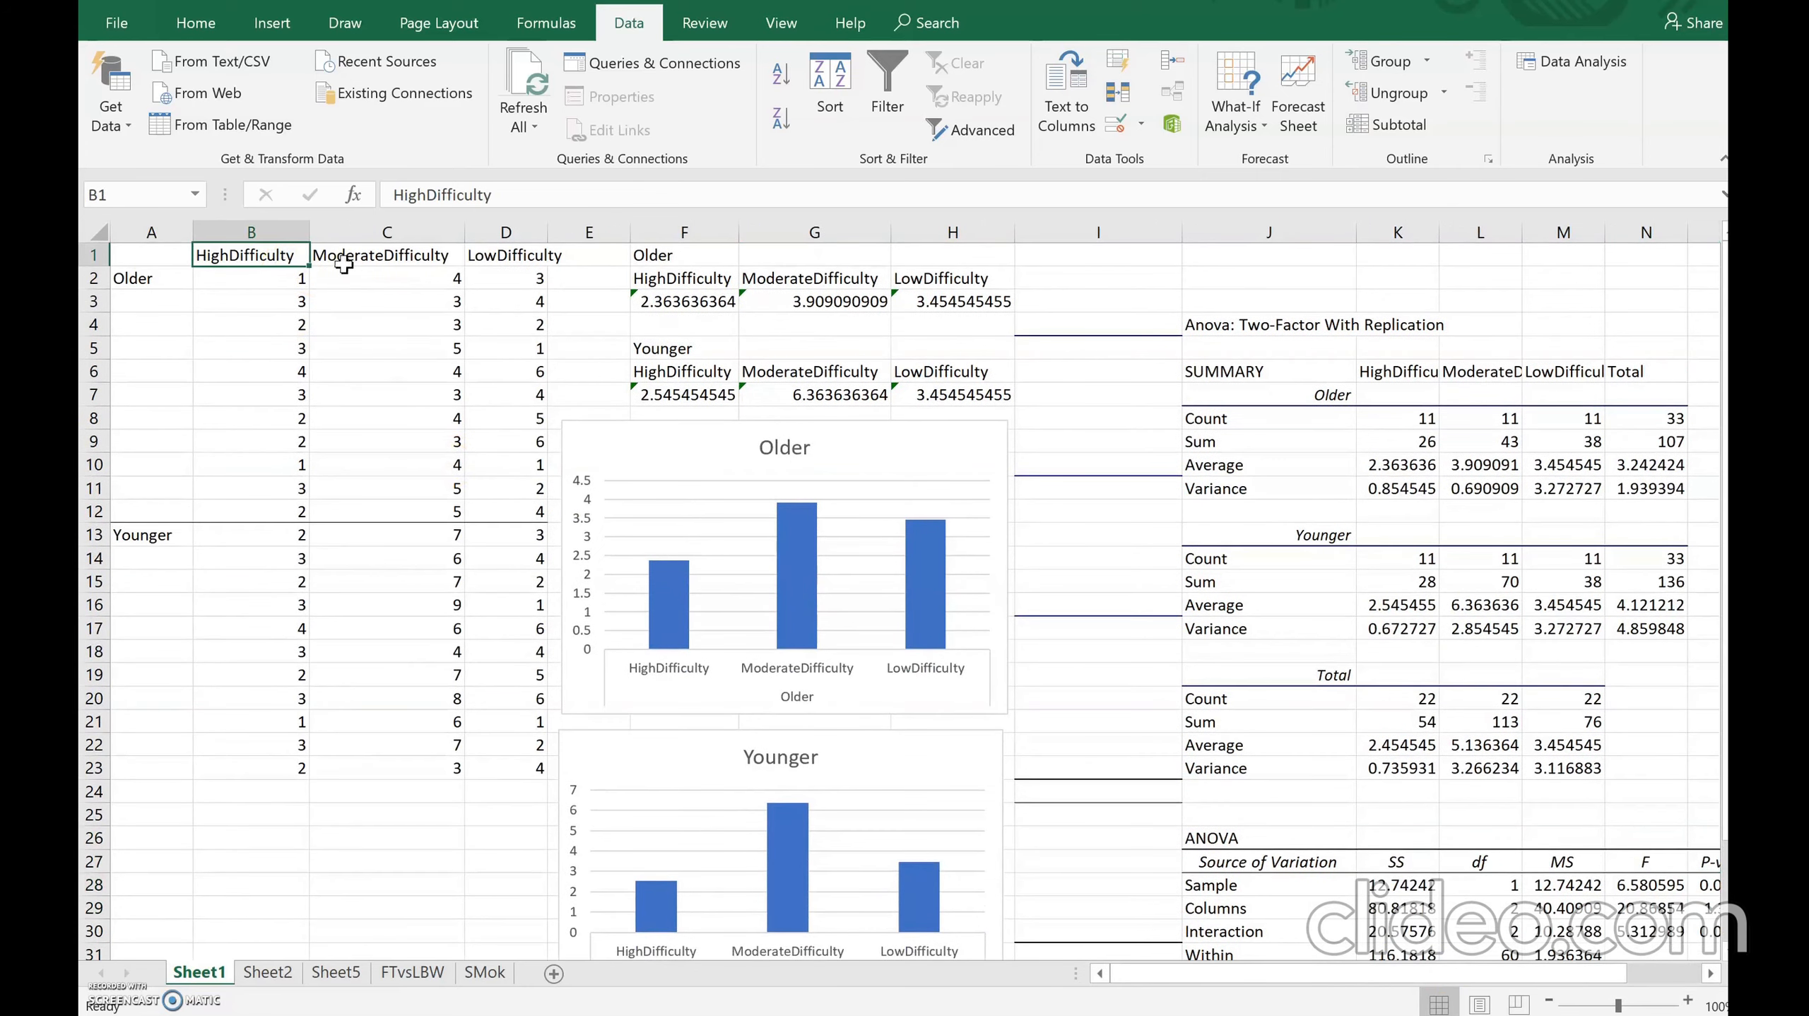
left_click(353, 263)
left_click(494, 249)
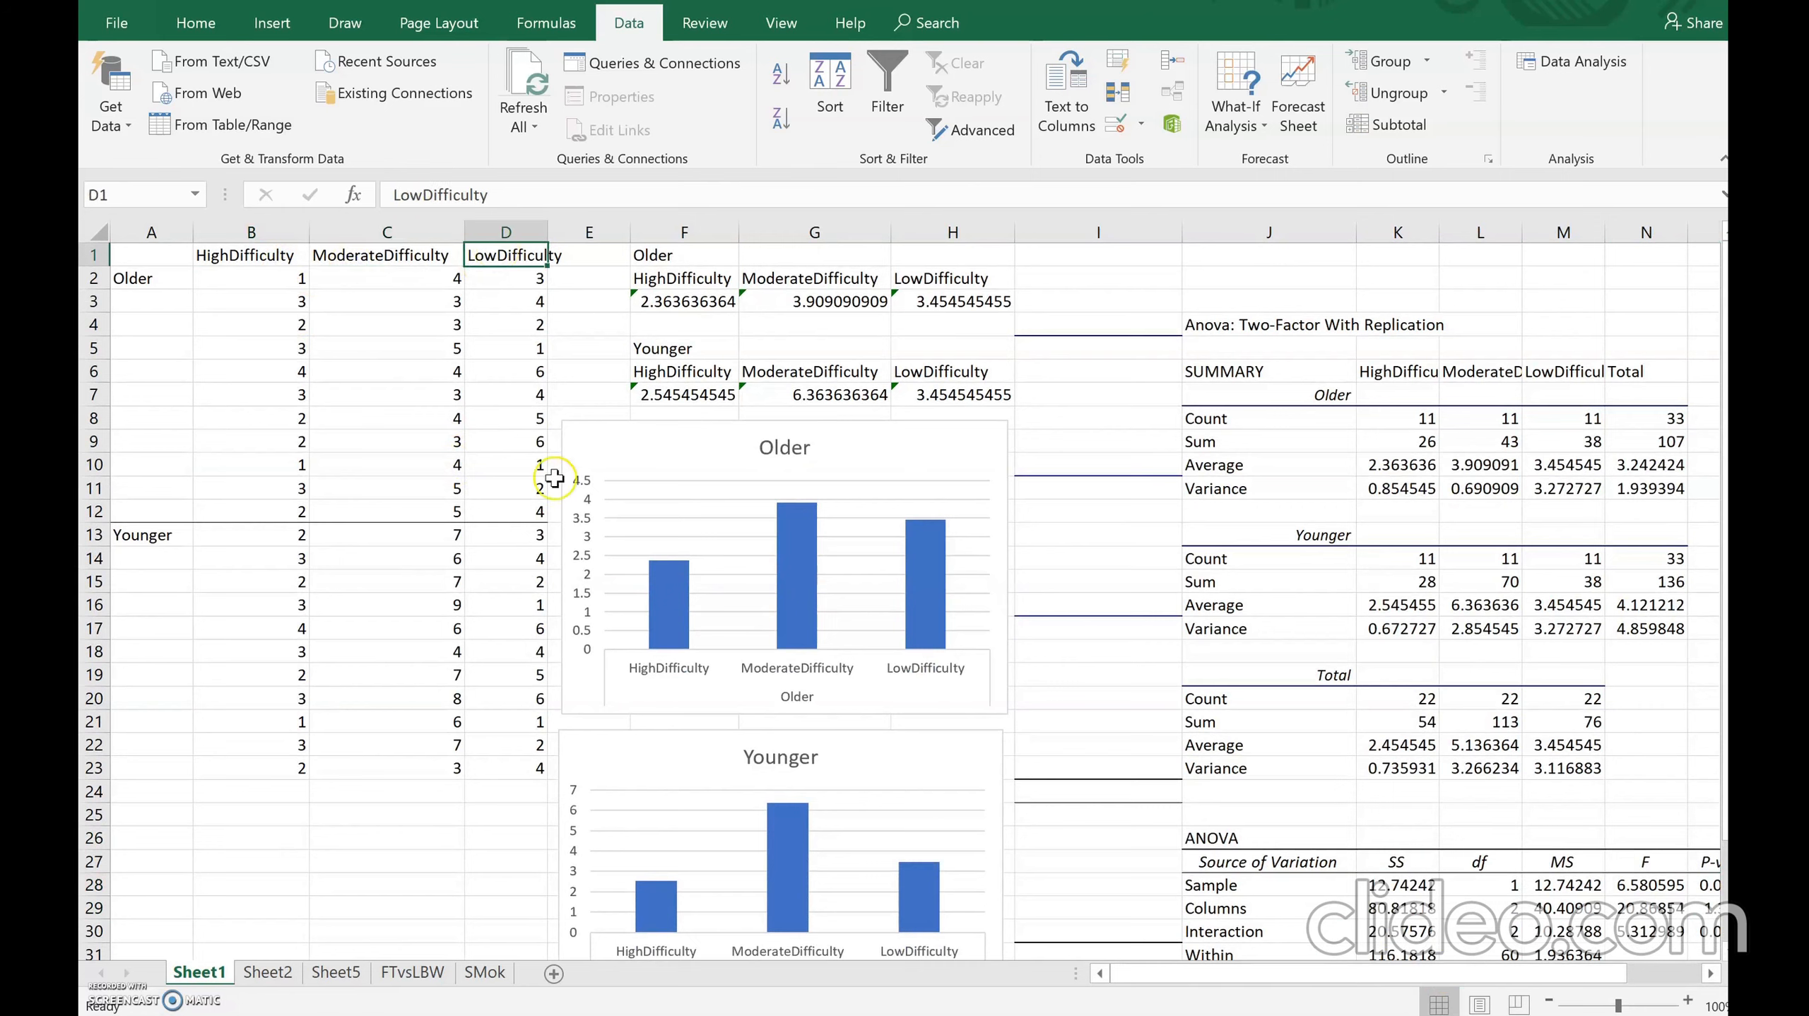
left_click(258, 261)
left_click(368, 260)
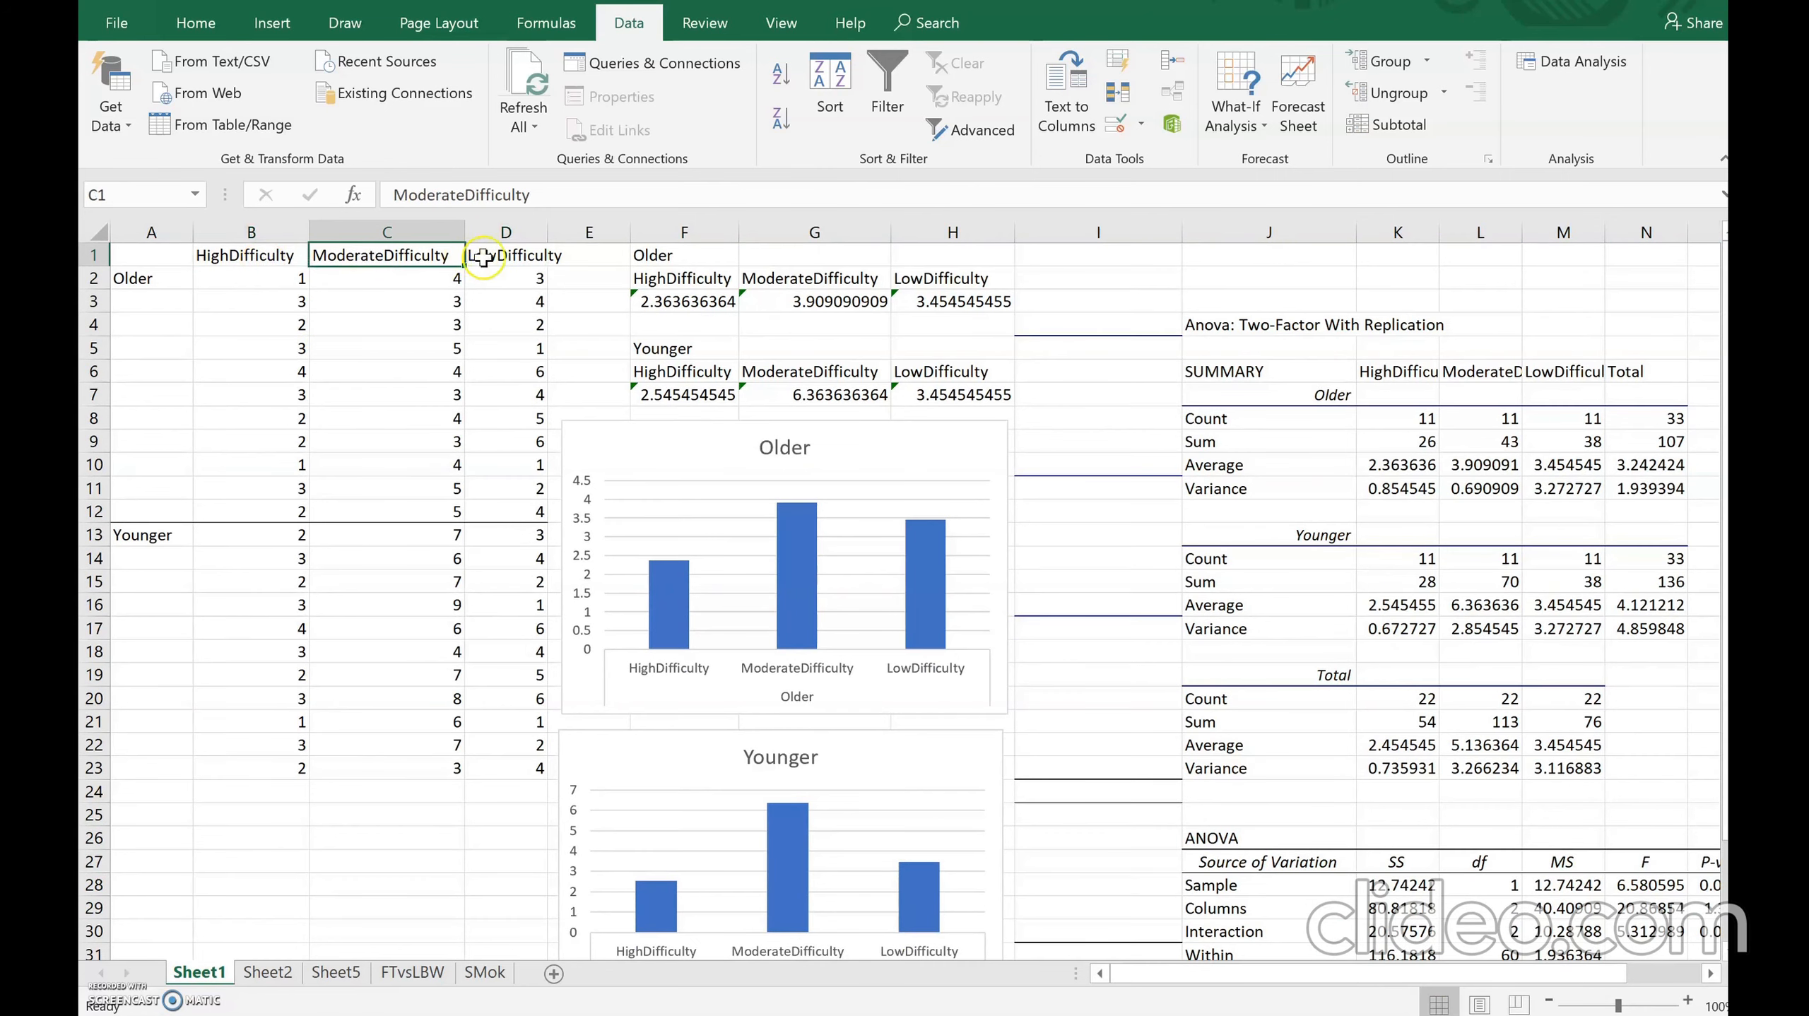
left_click(489, 259)
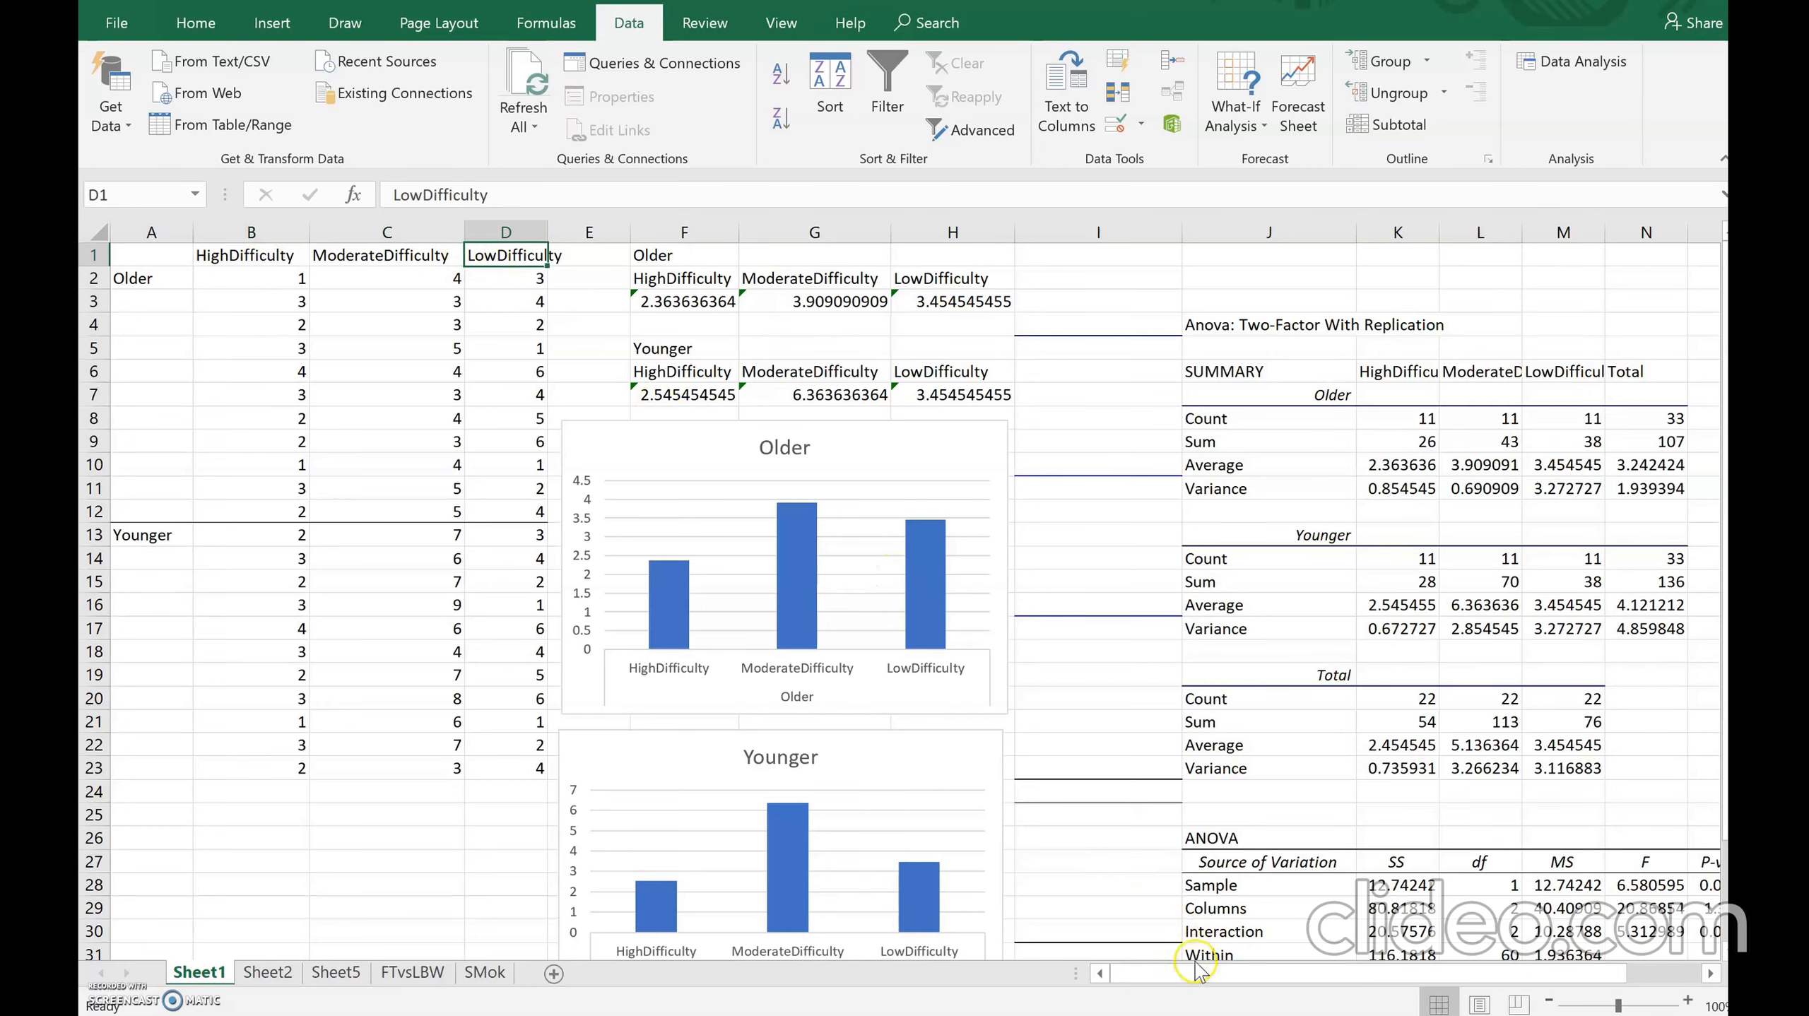
- Compare the data layout with the ANOVA table and examine the F value of the Columns row
left_click_drag(1198, 979, 1272, 977)
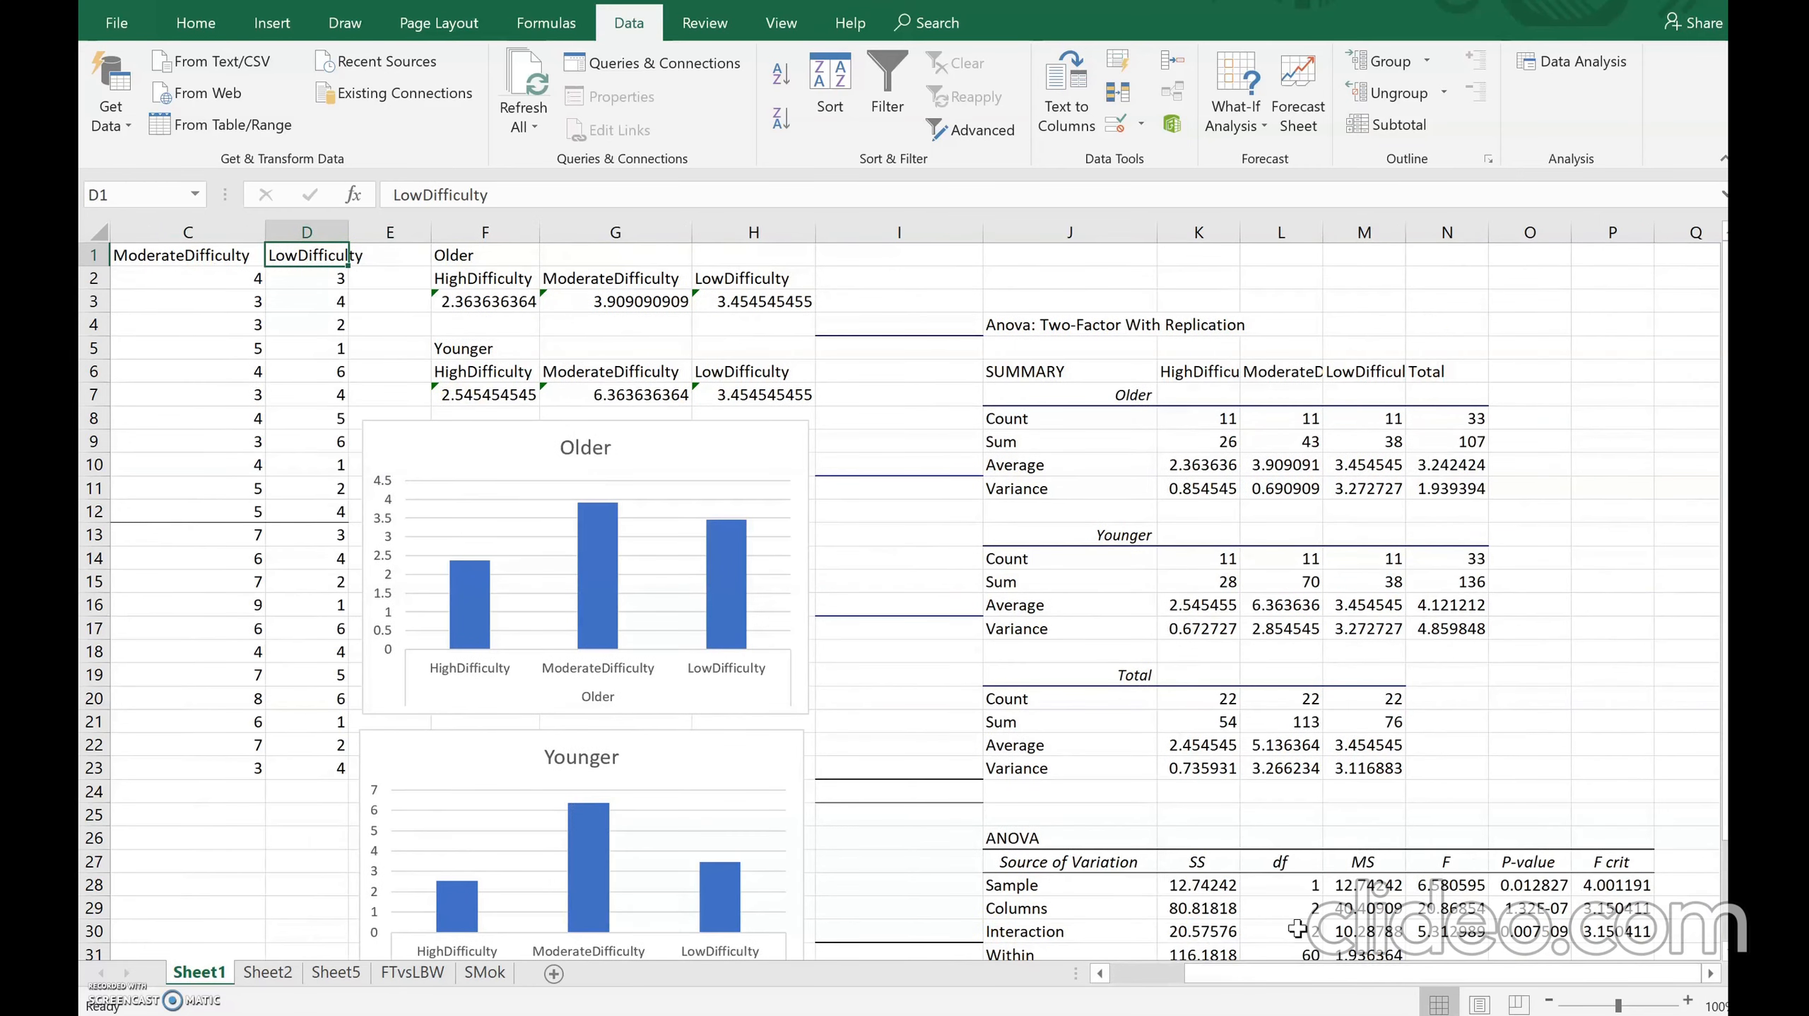
scroll(1297, 928, "down", 1)
scroll(1299, 925, "up", 1)
left_click_drag(1203, 986, 1096, 972)
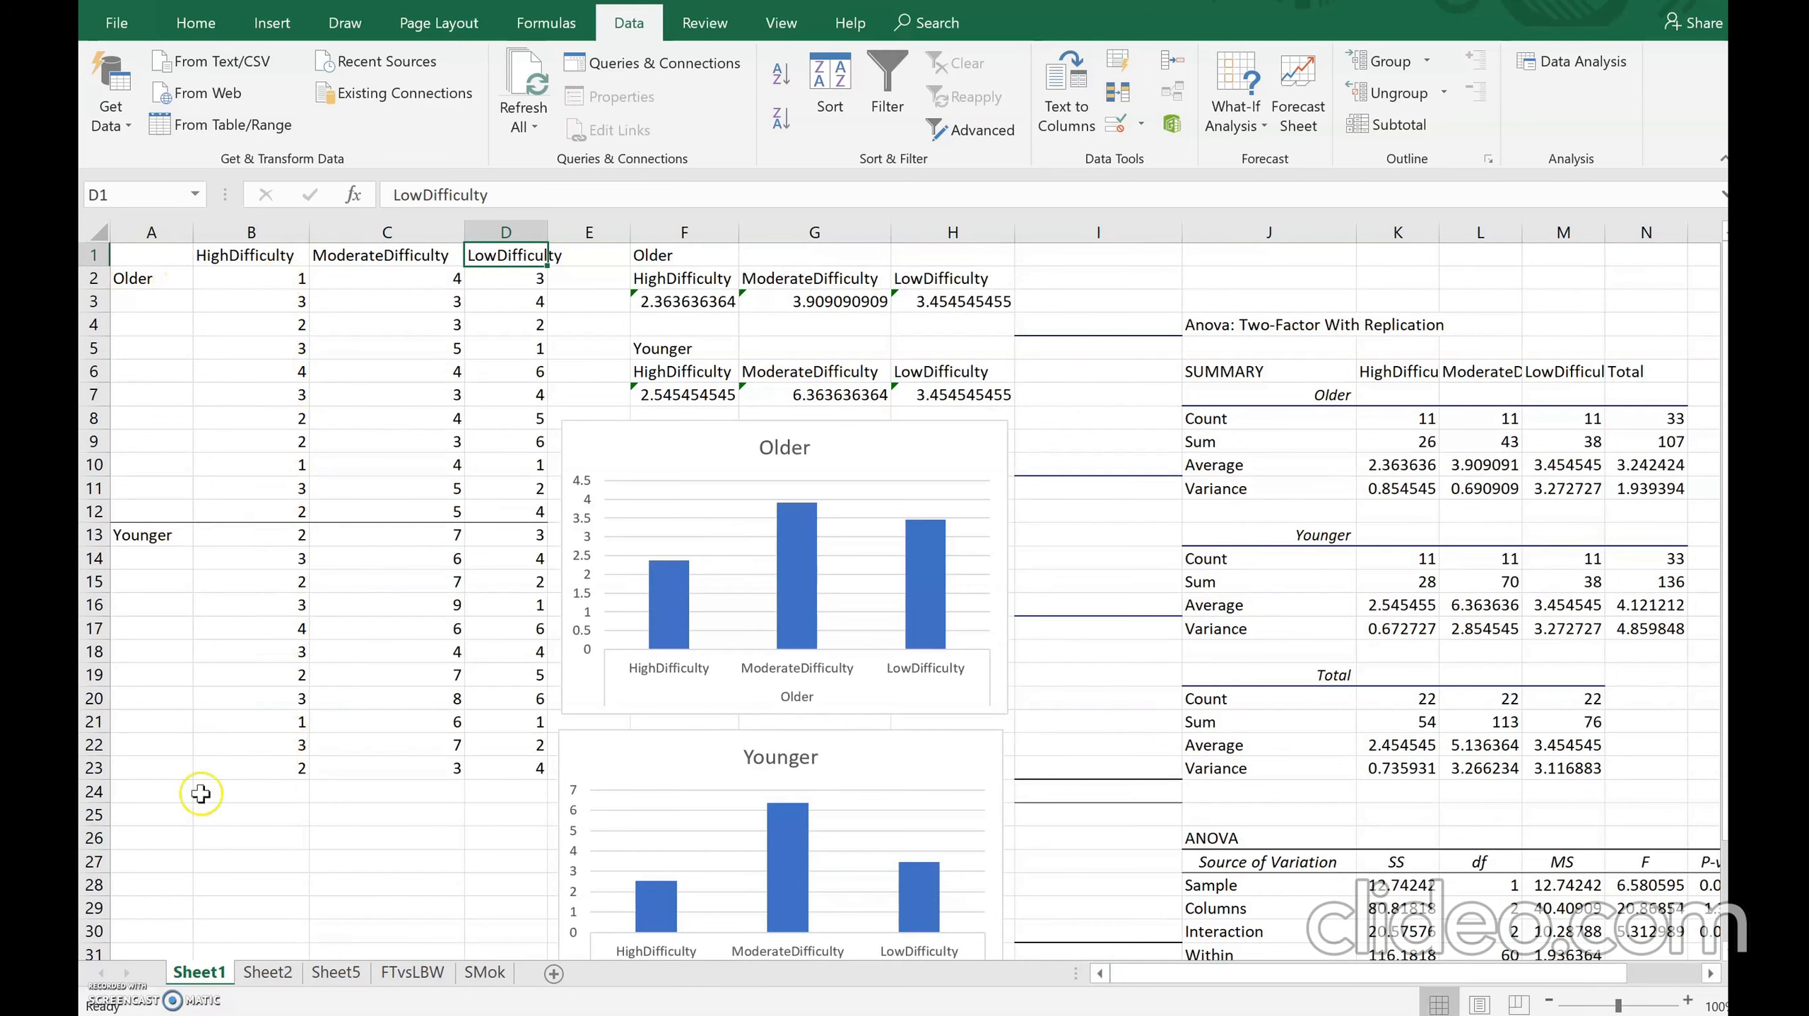
left_click(262, 791)
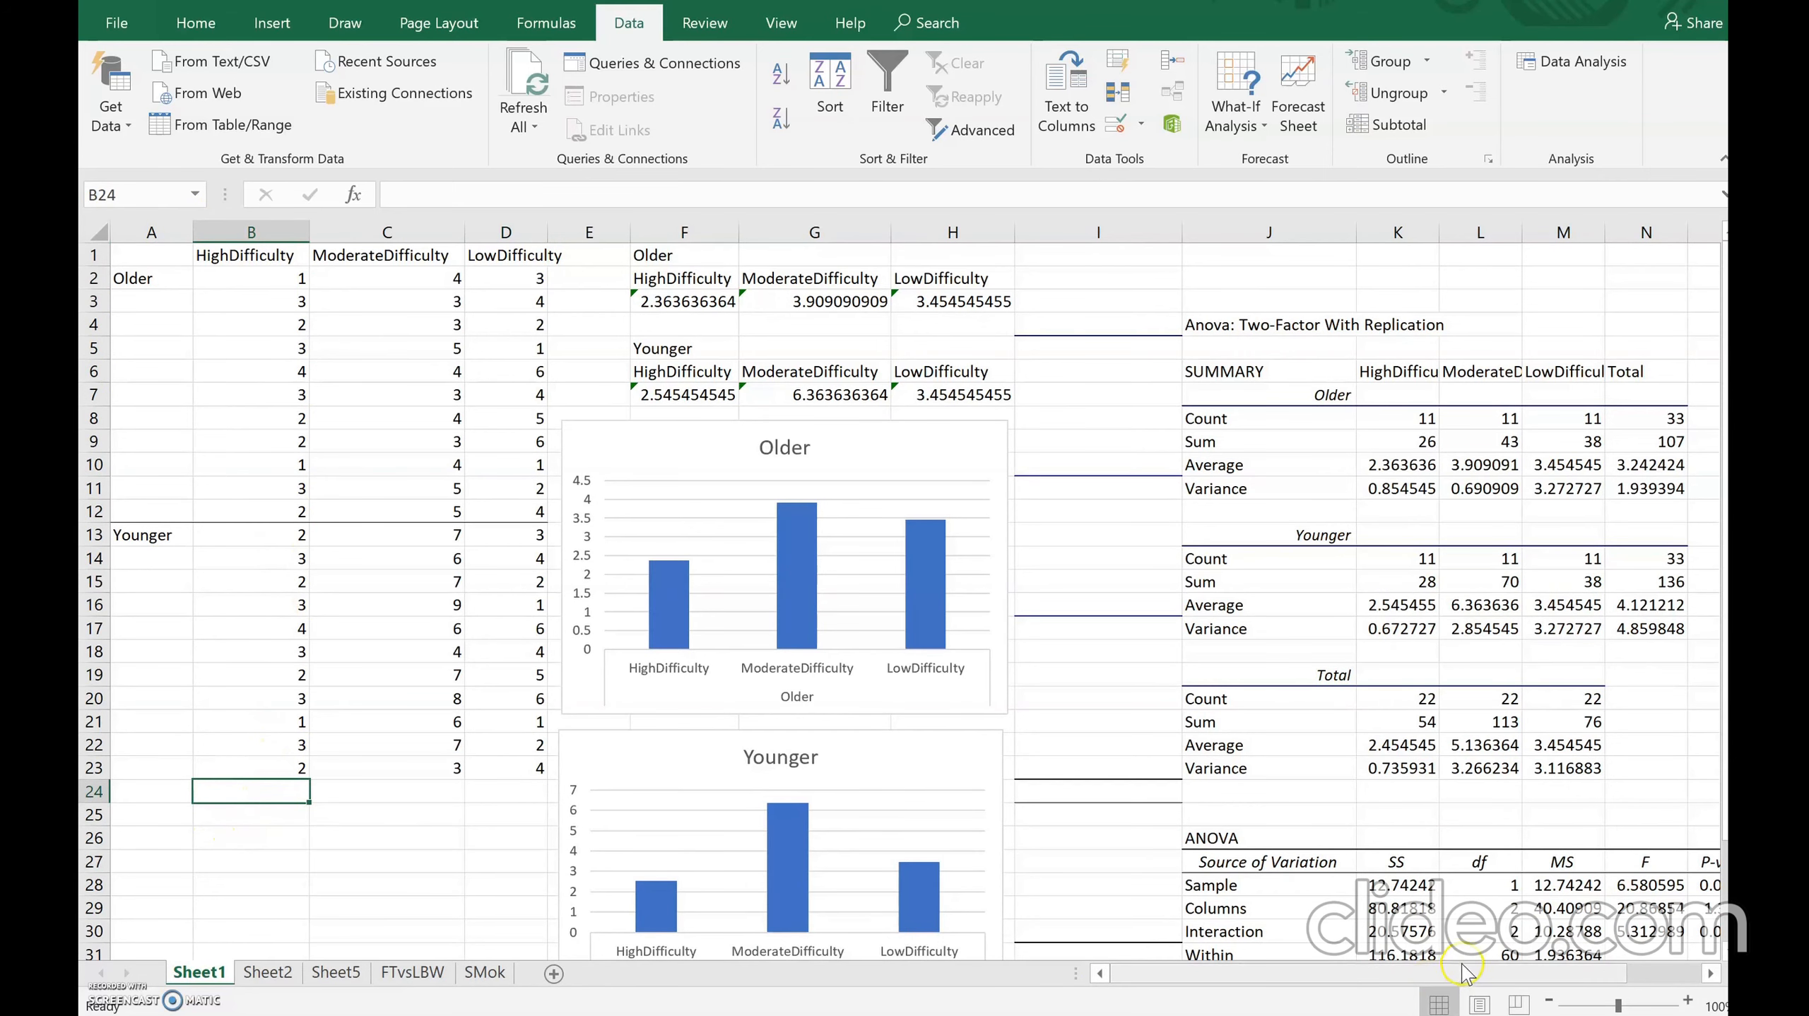
left_click_drag(1459, 981, 1559, 986)
scroll(1566, 795, "down", 1)
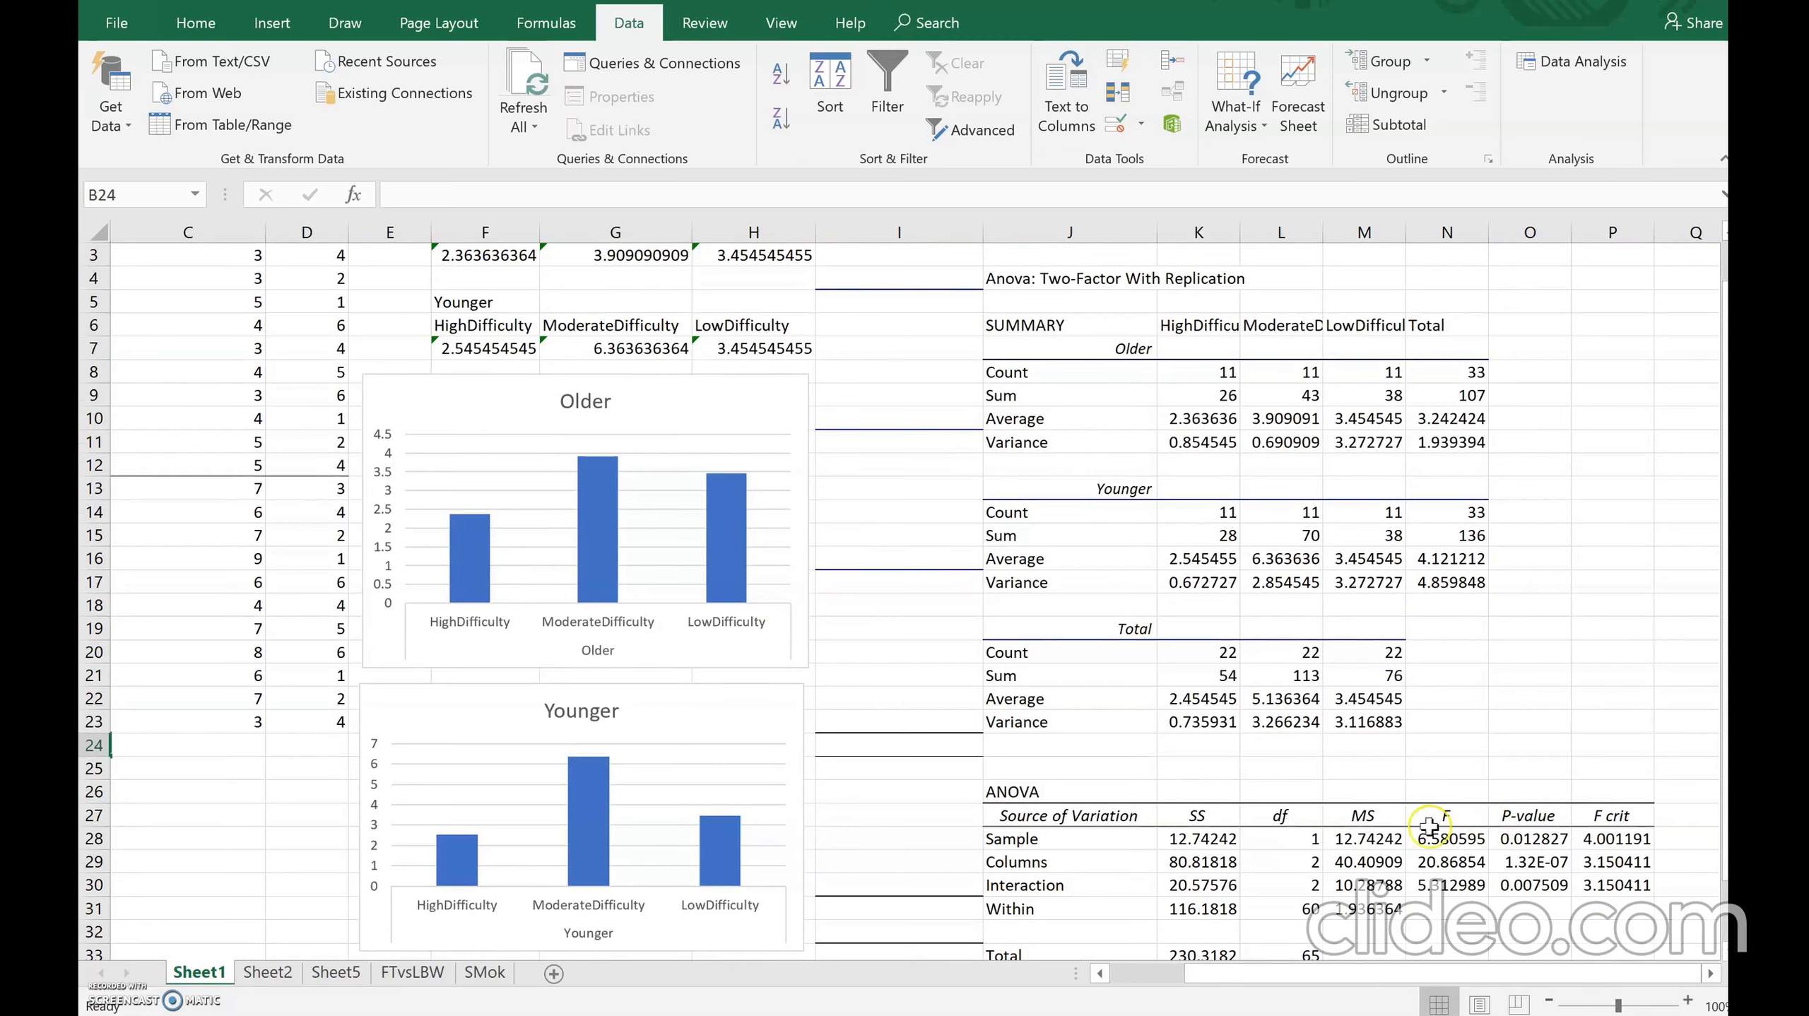
left_click(1436, 862)
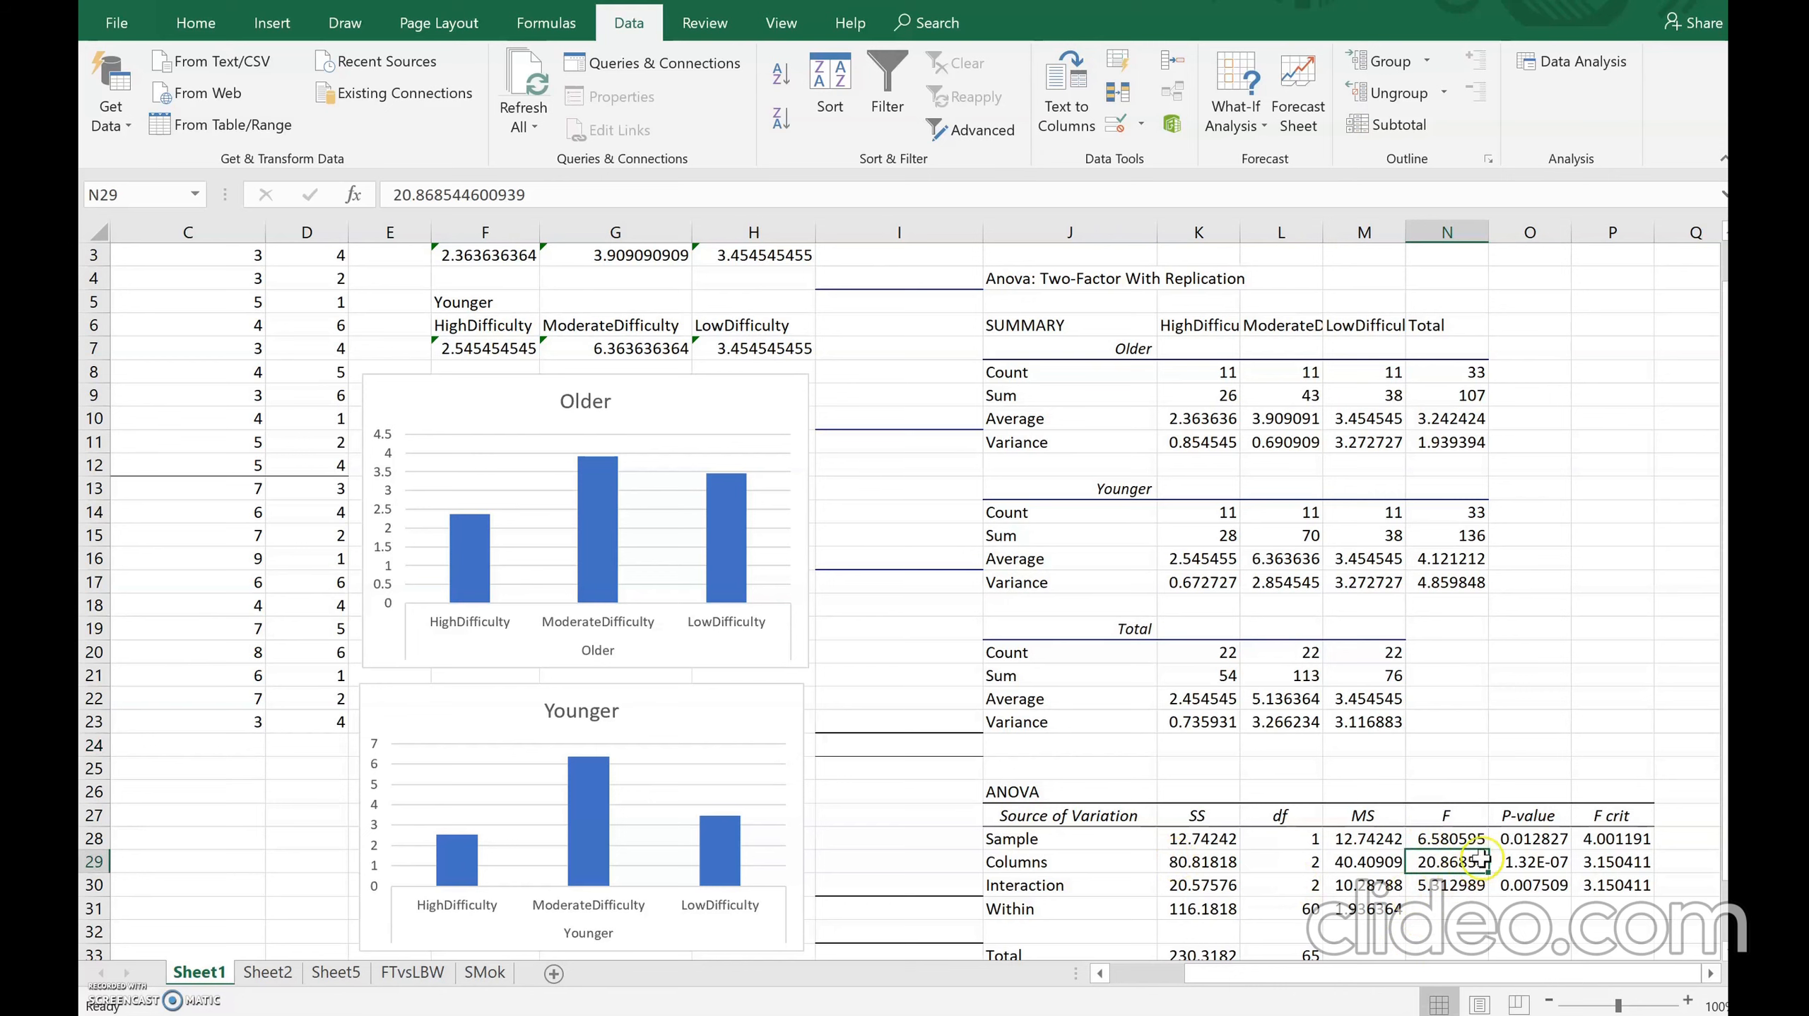
- Check the F value and P-value of the ANOVA's Columns row to judge the main effect of difficulty
left_click(1507, 865)
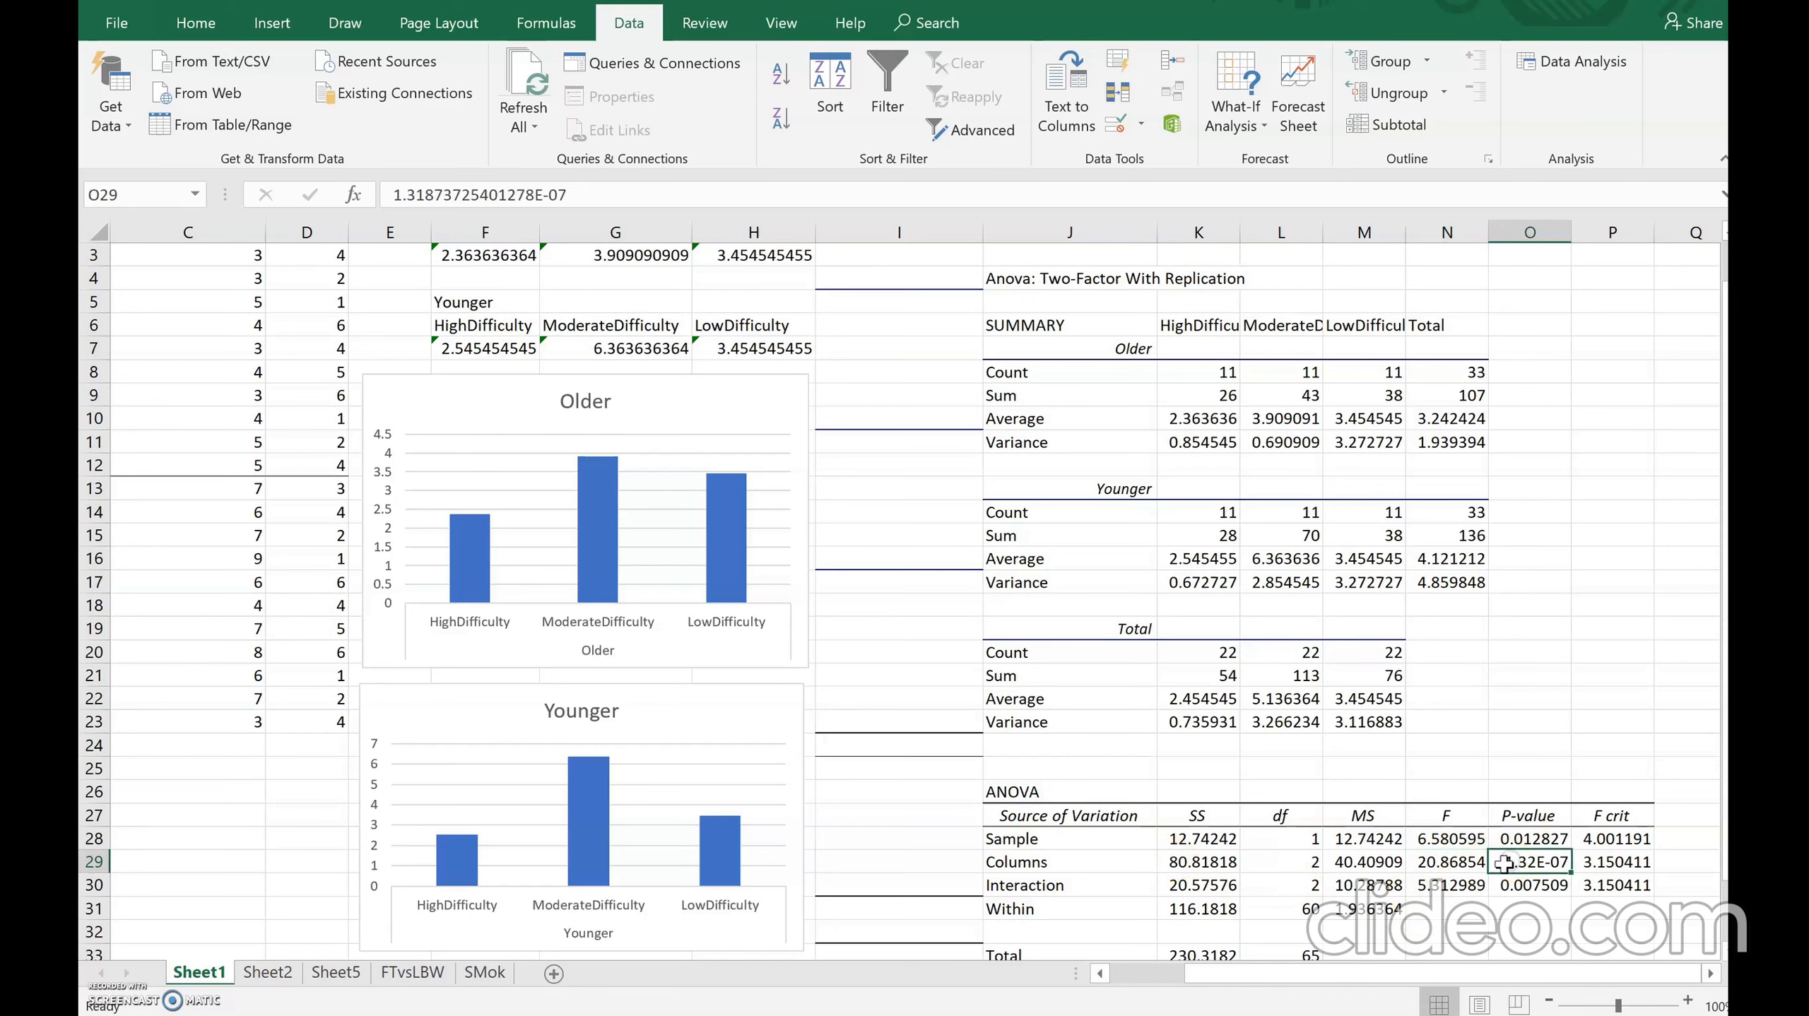
left_click(1425, 861)
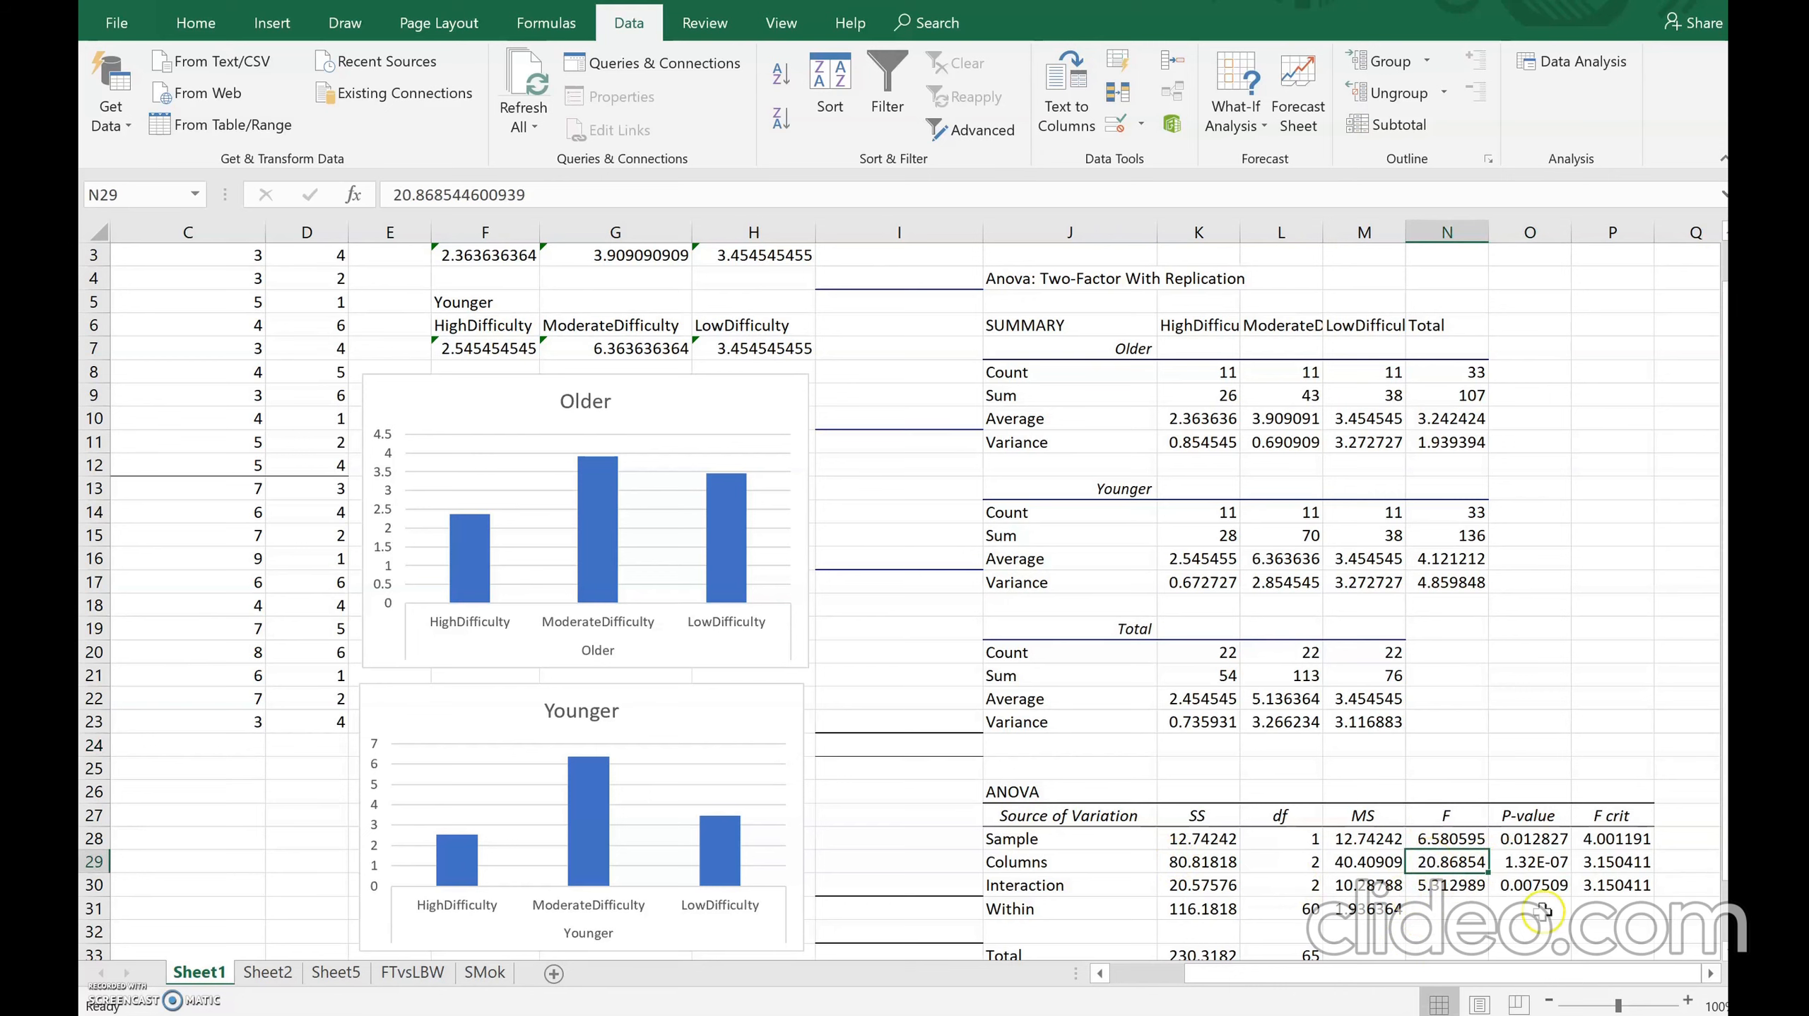
left_click(1557, 861)
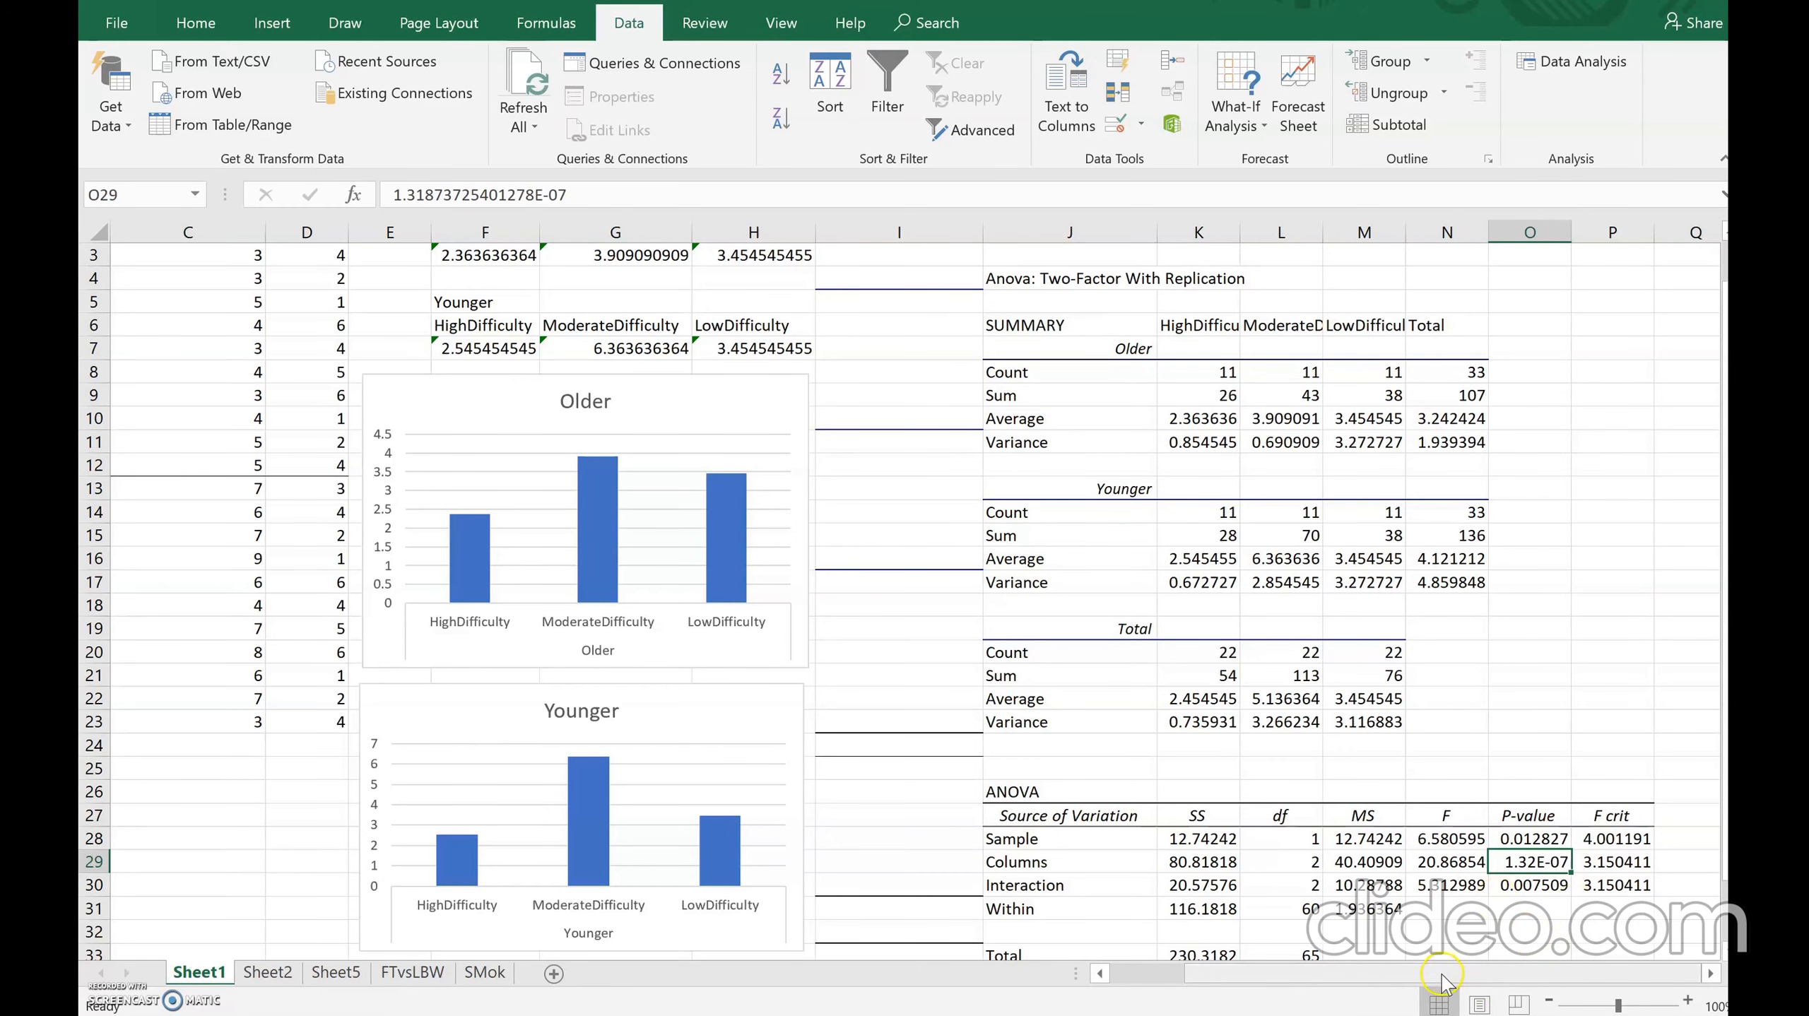
left_click_drag(1401, 973, 1327, 962)
left_click(1159, 910)
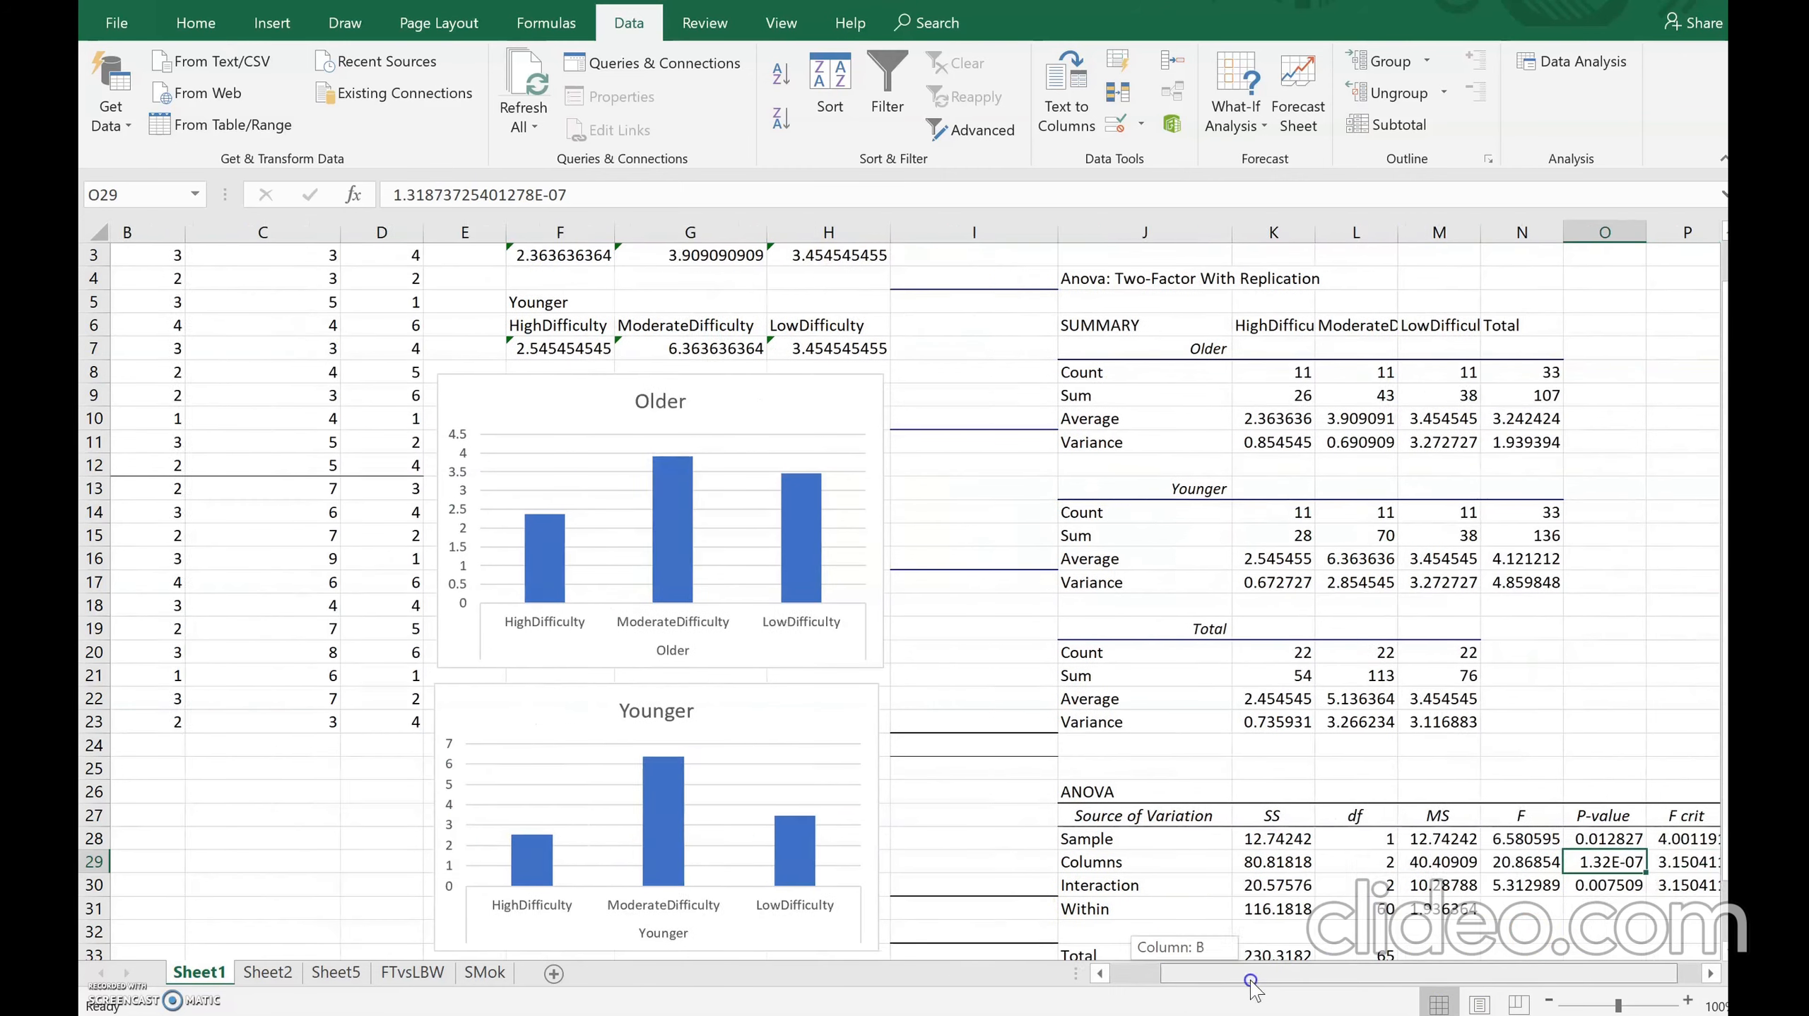
left_click_drag(1186, 984, 1310, 986)
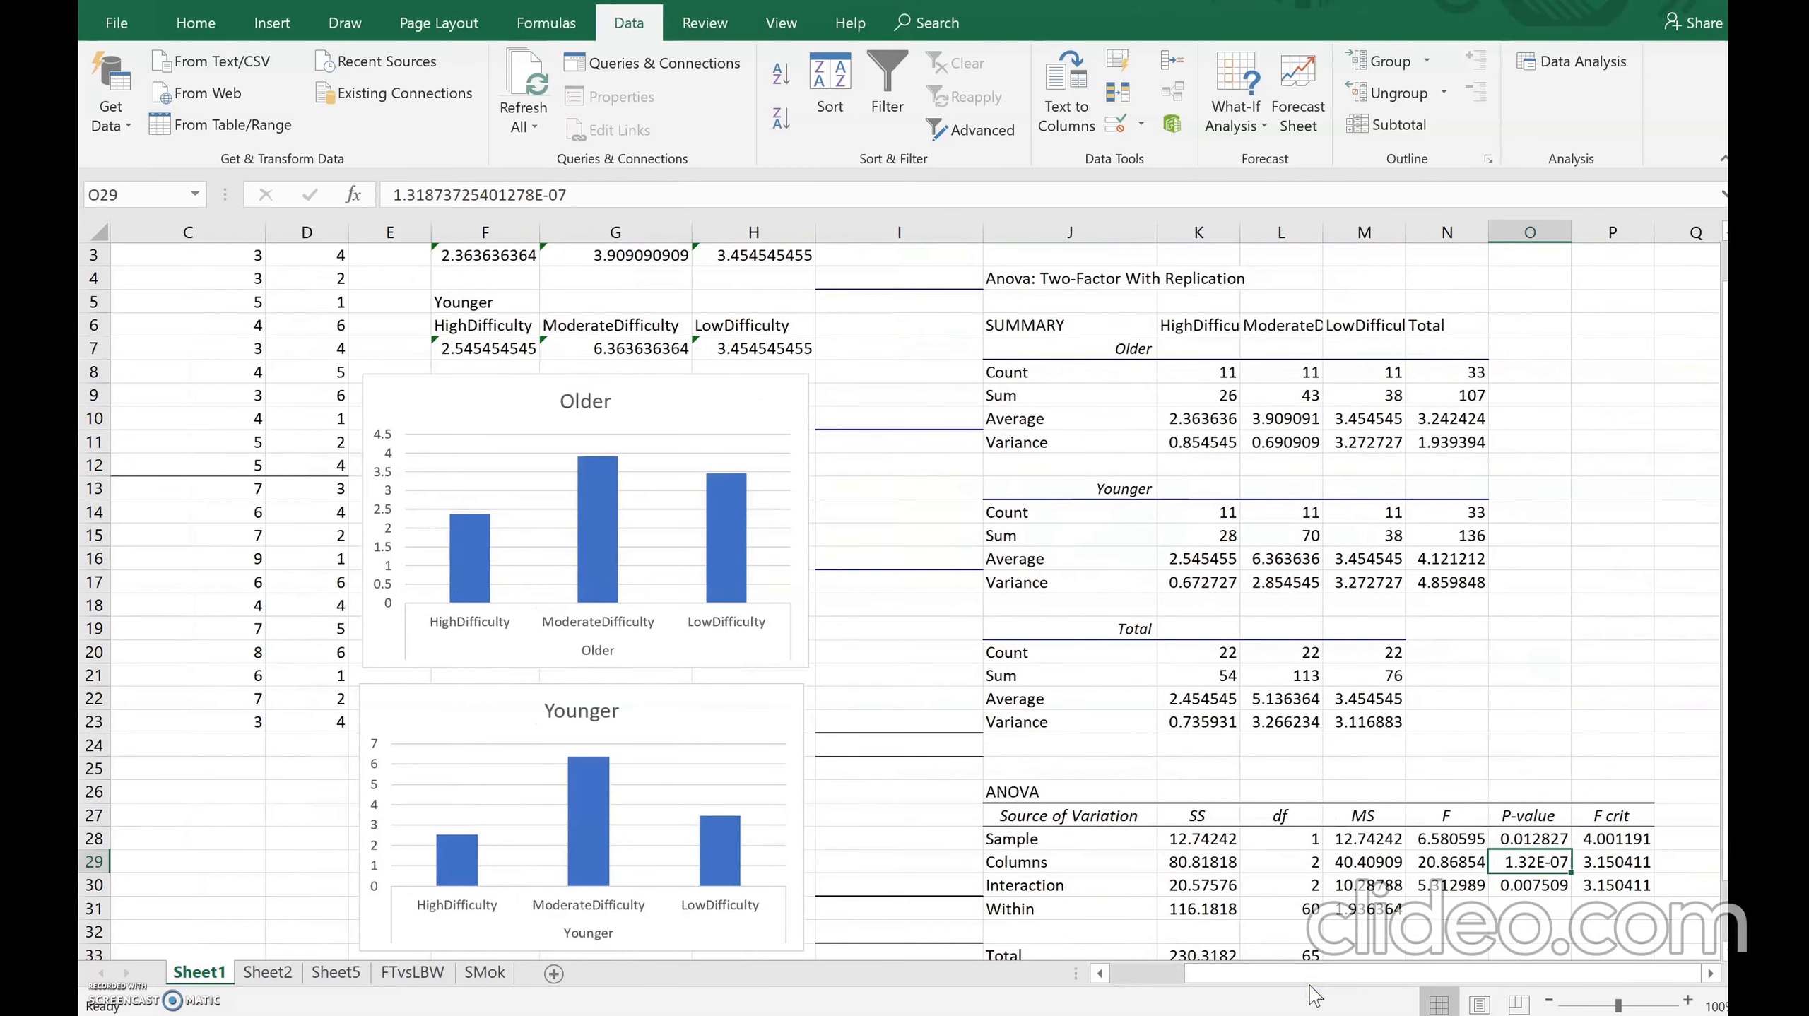
- Examine the ANOVA's Interaction source by comparing the high, moderate and low difficulty bars between the Older and Younger charts
left_click(1079, 885)
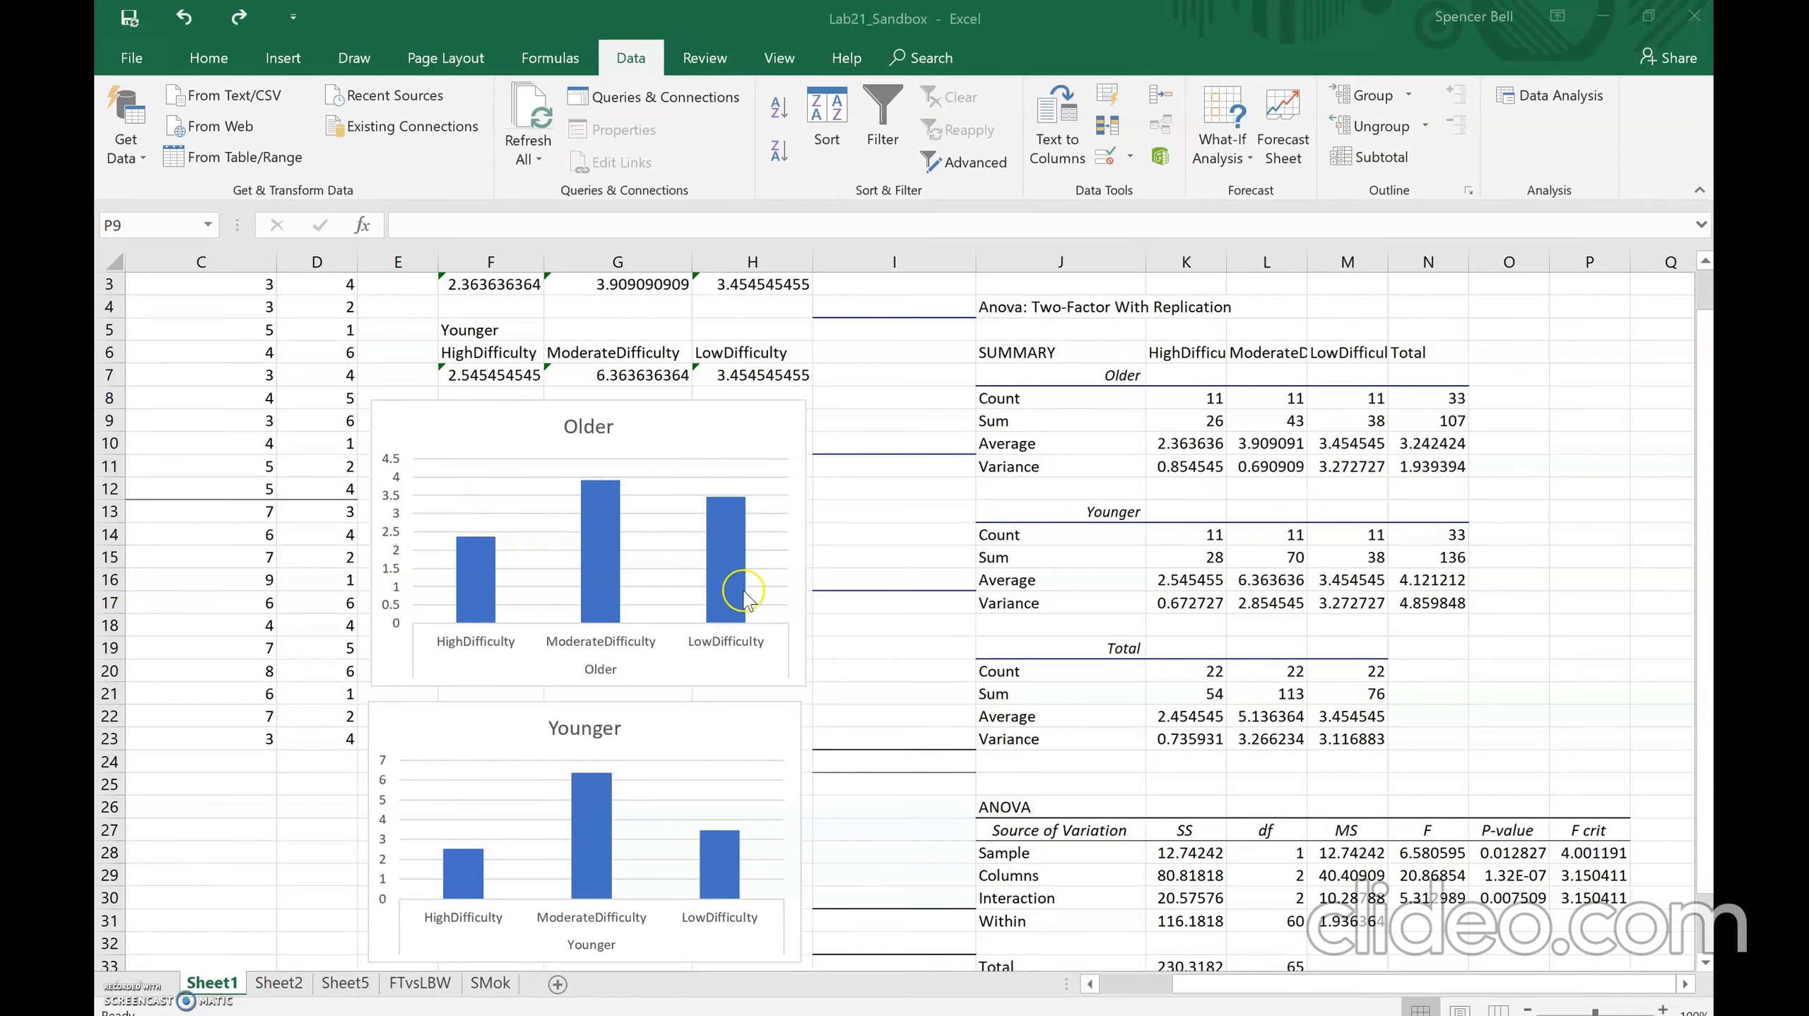
mouse_move(464, 565)
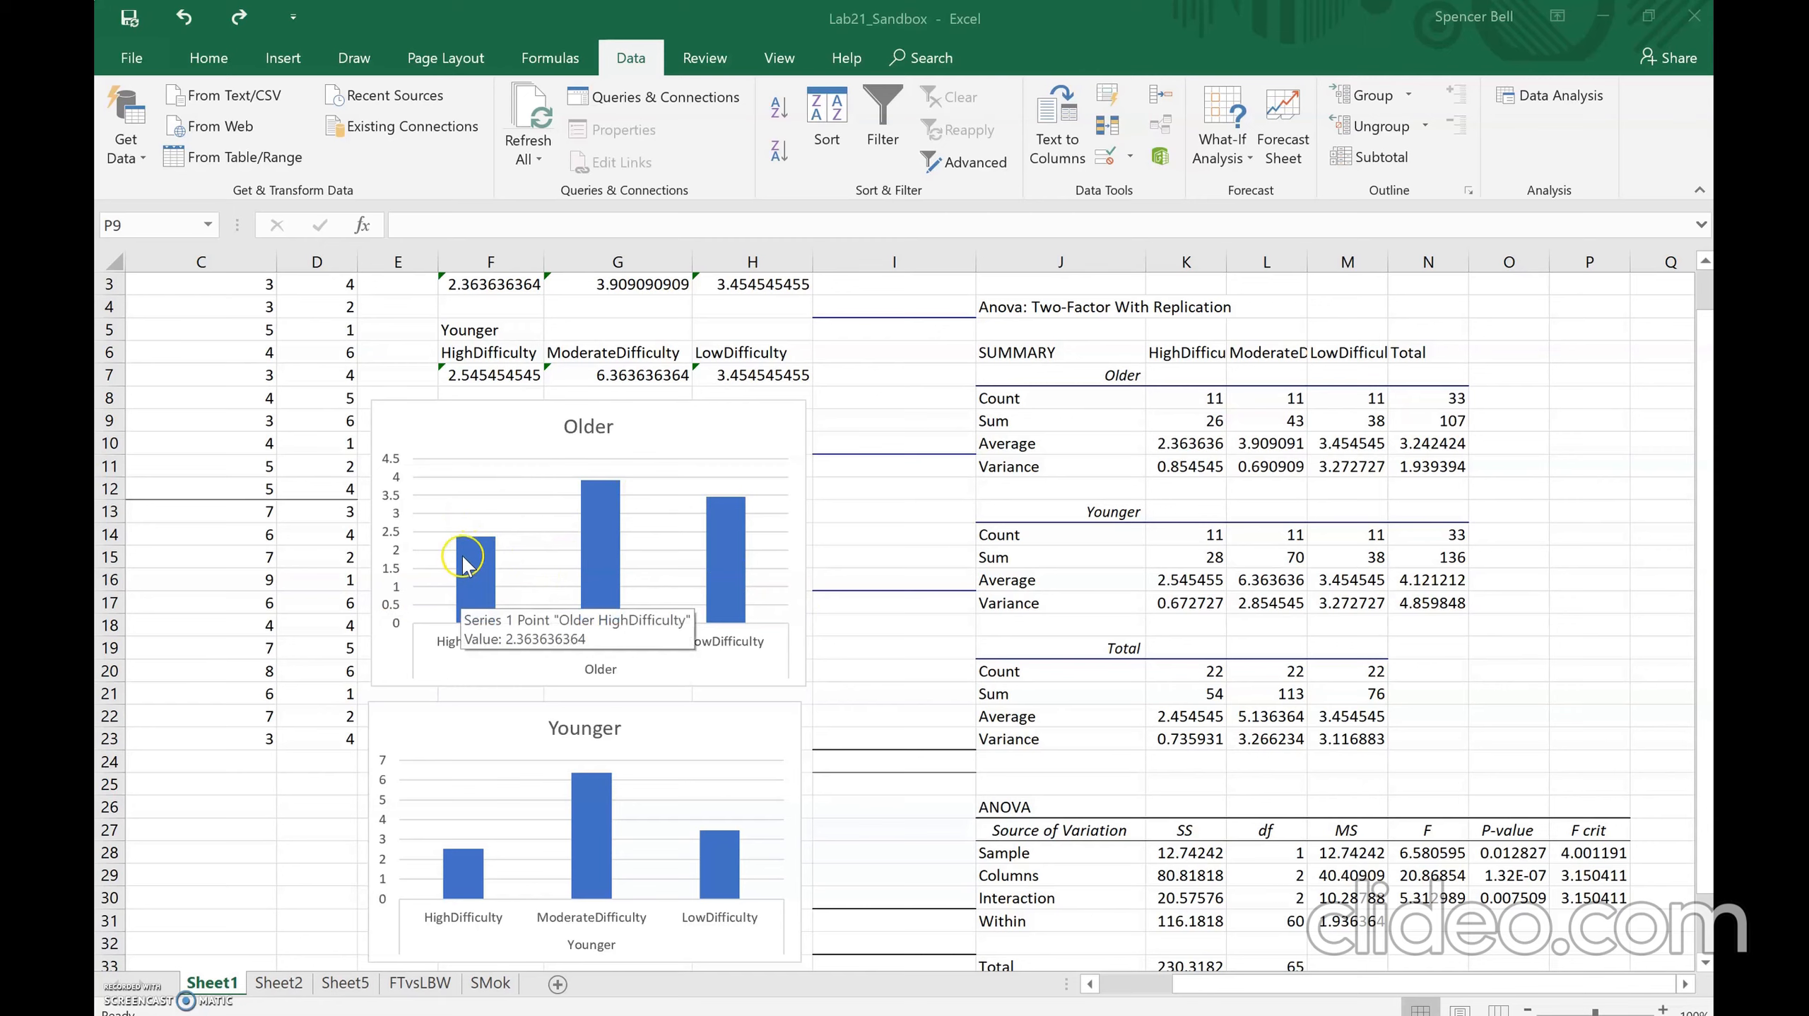
mouse_move(595, 496)
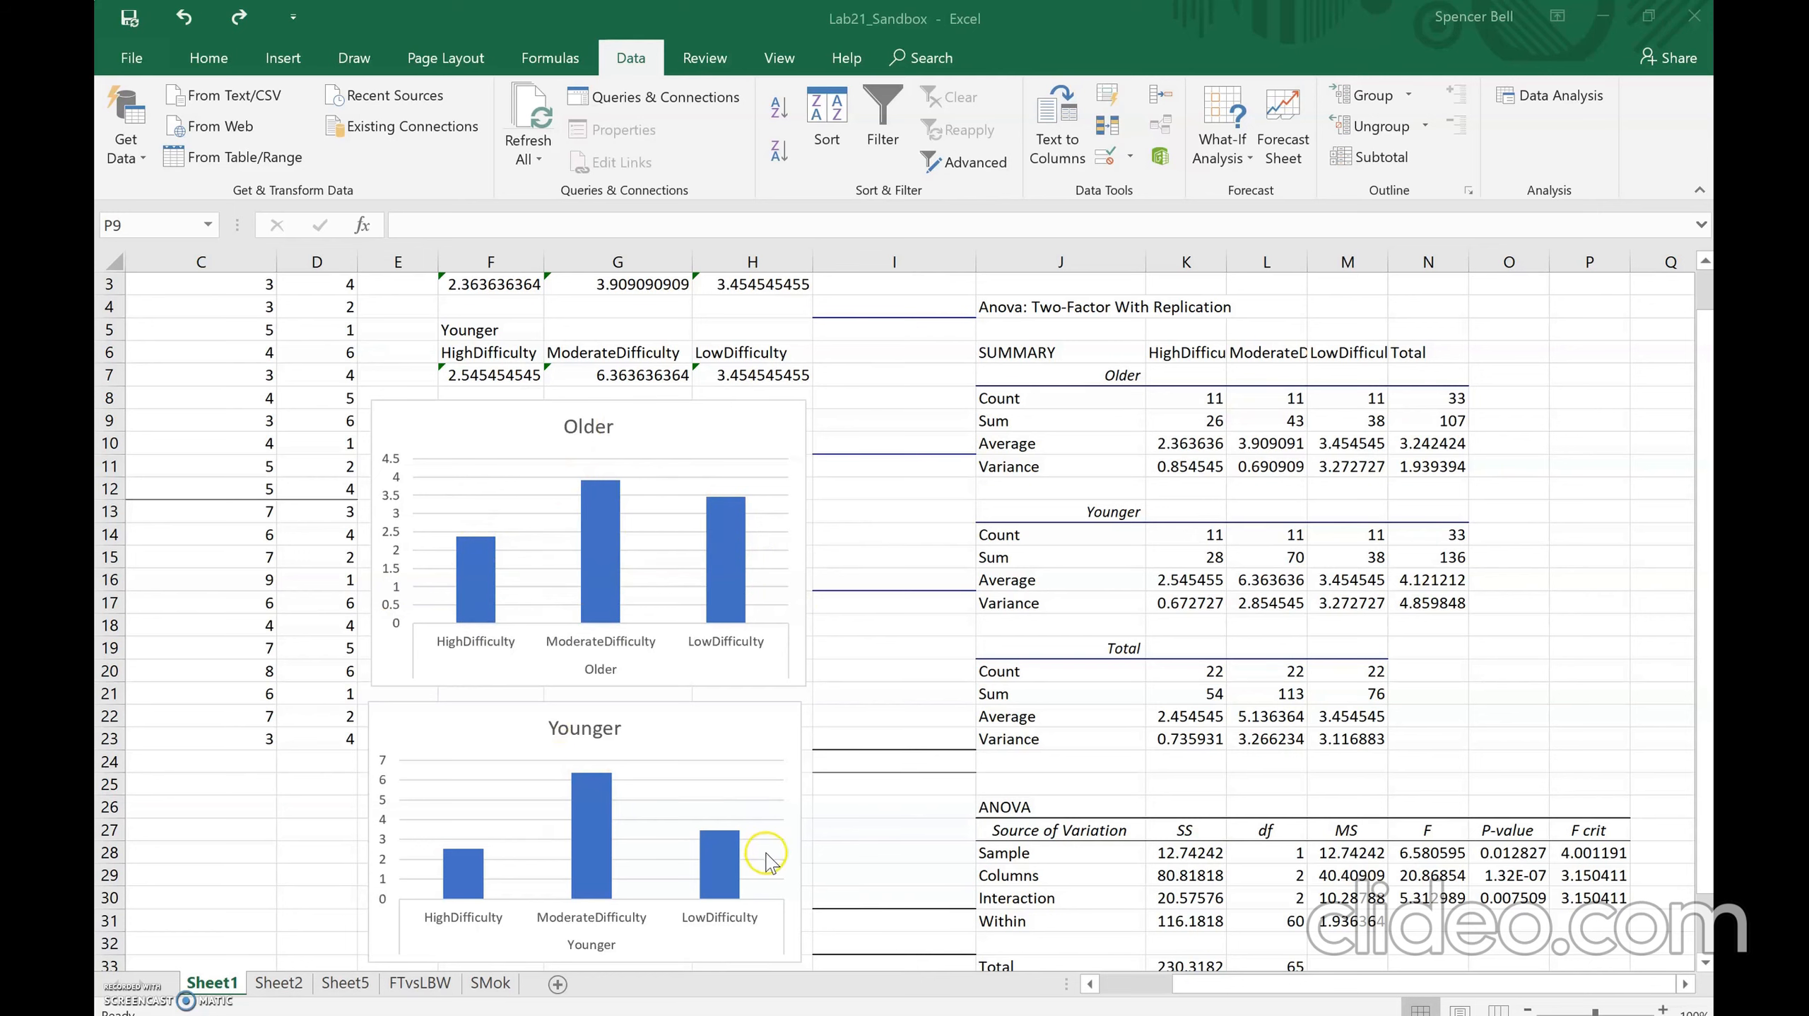
mouse_move(729, 850)
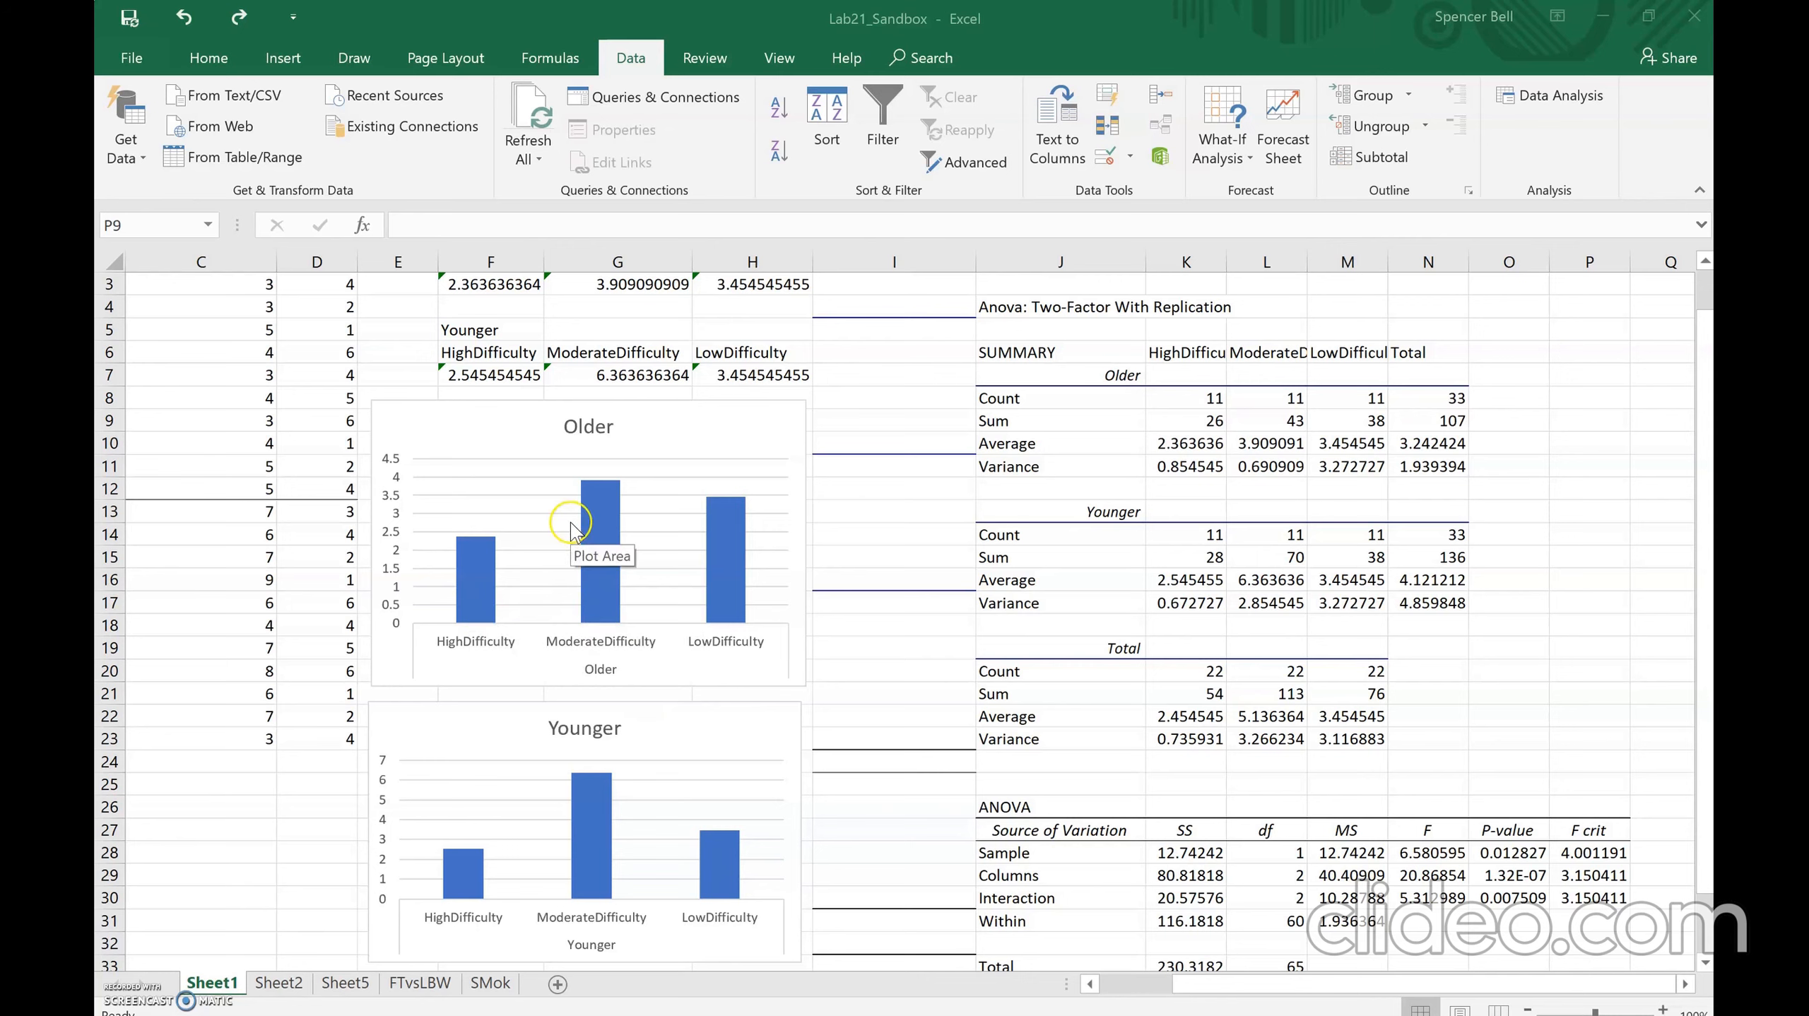
mouse_move(742, 563)
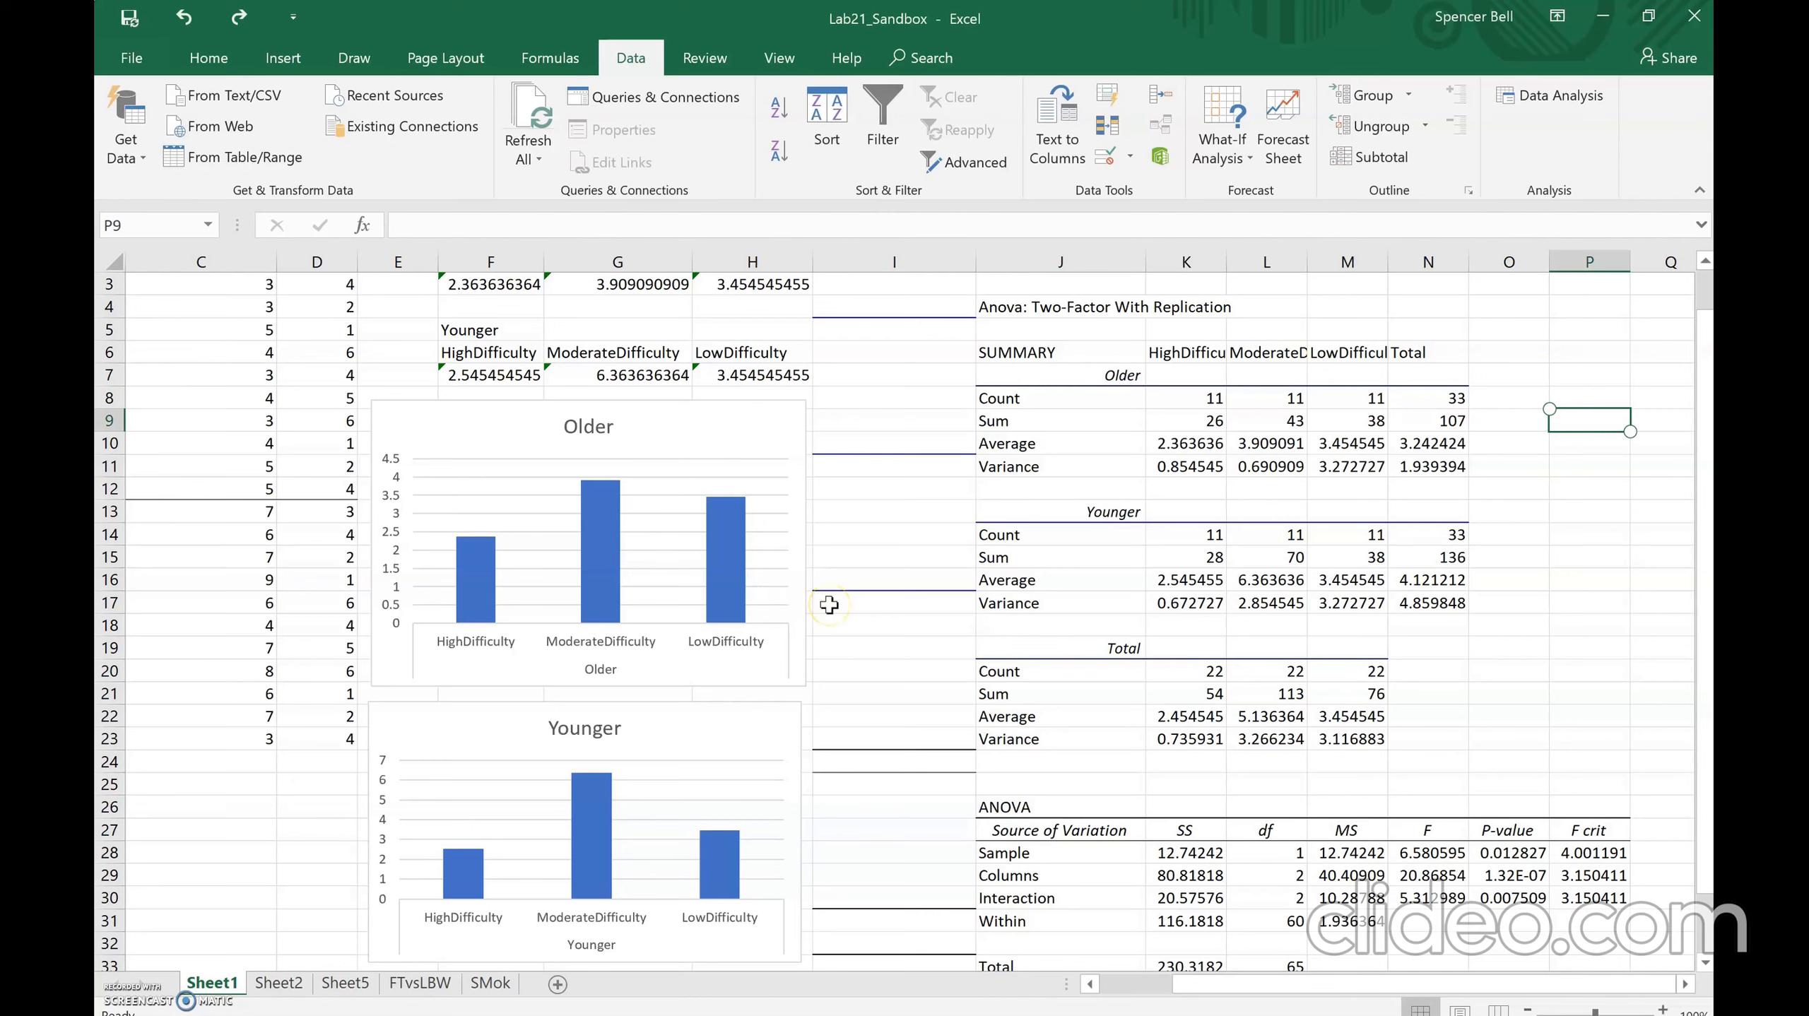
- Check the F value and P-value of the Interaction row, and review the complete ANOVA table alongside the charts and source data
left_click(1420, 897)
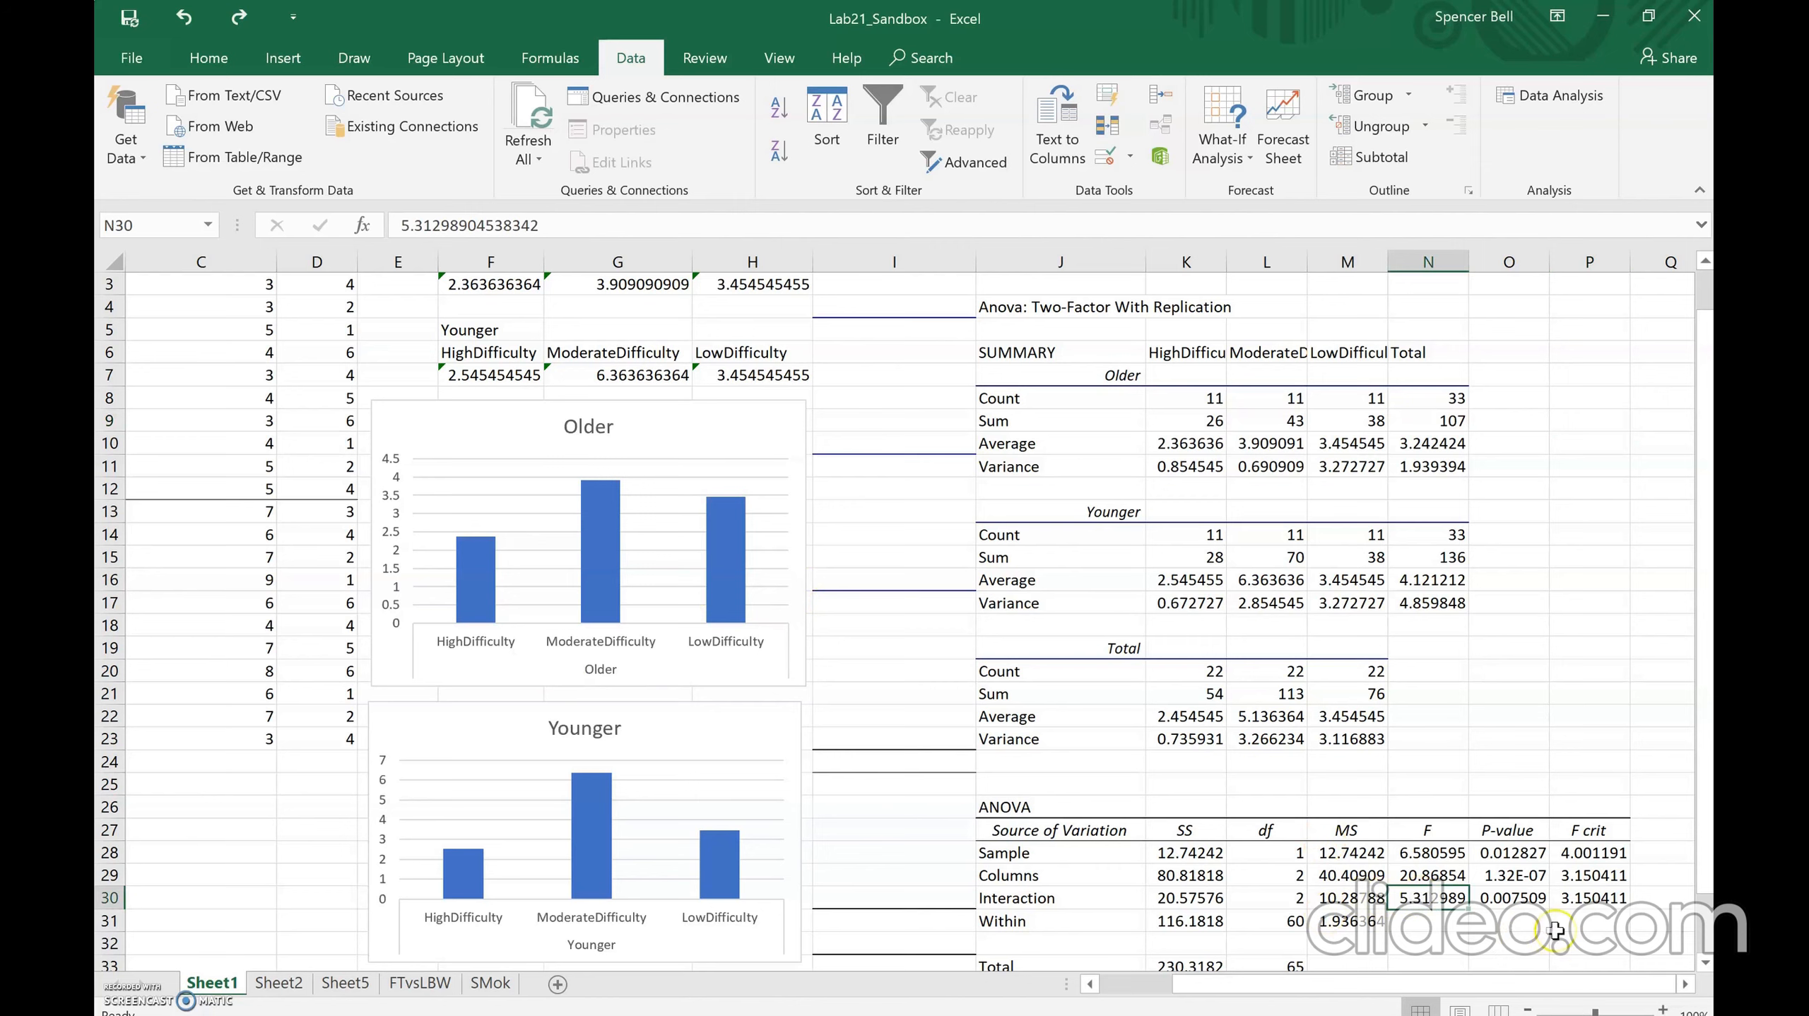
left_click(1494, 896)
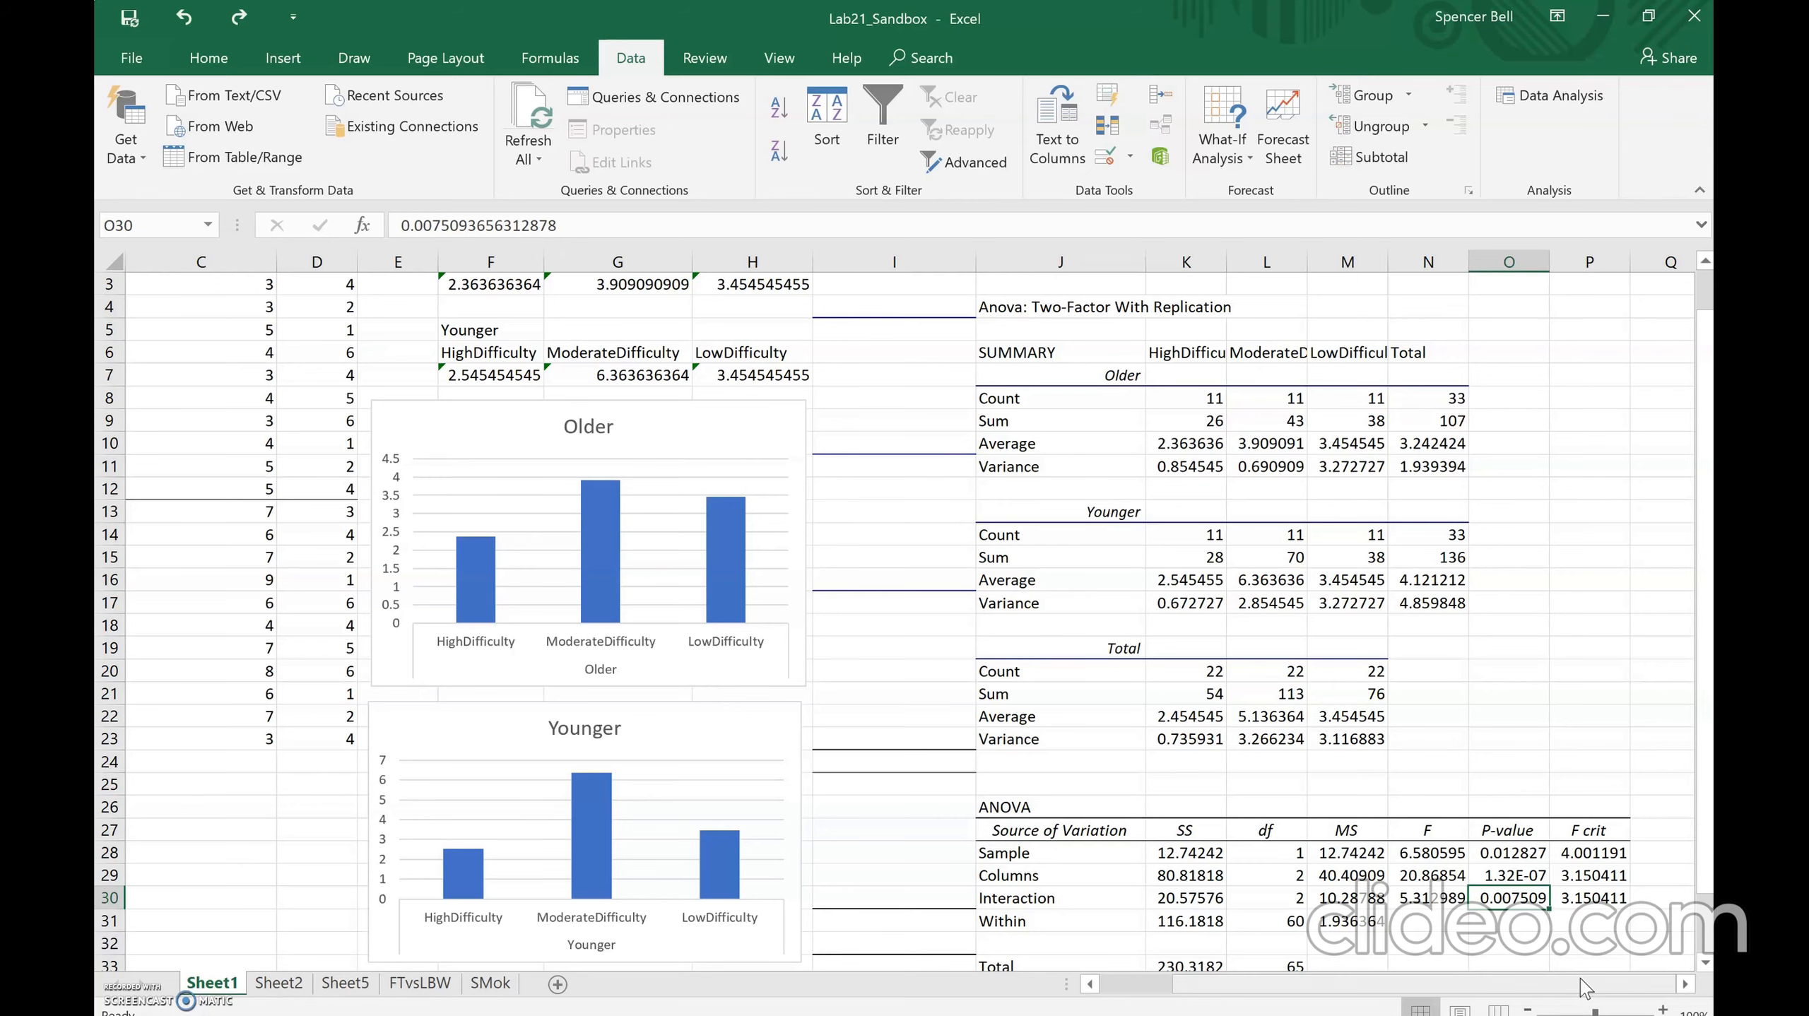
scroll(1556, 823, "down", 3)
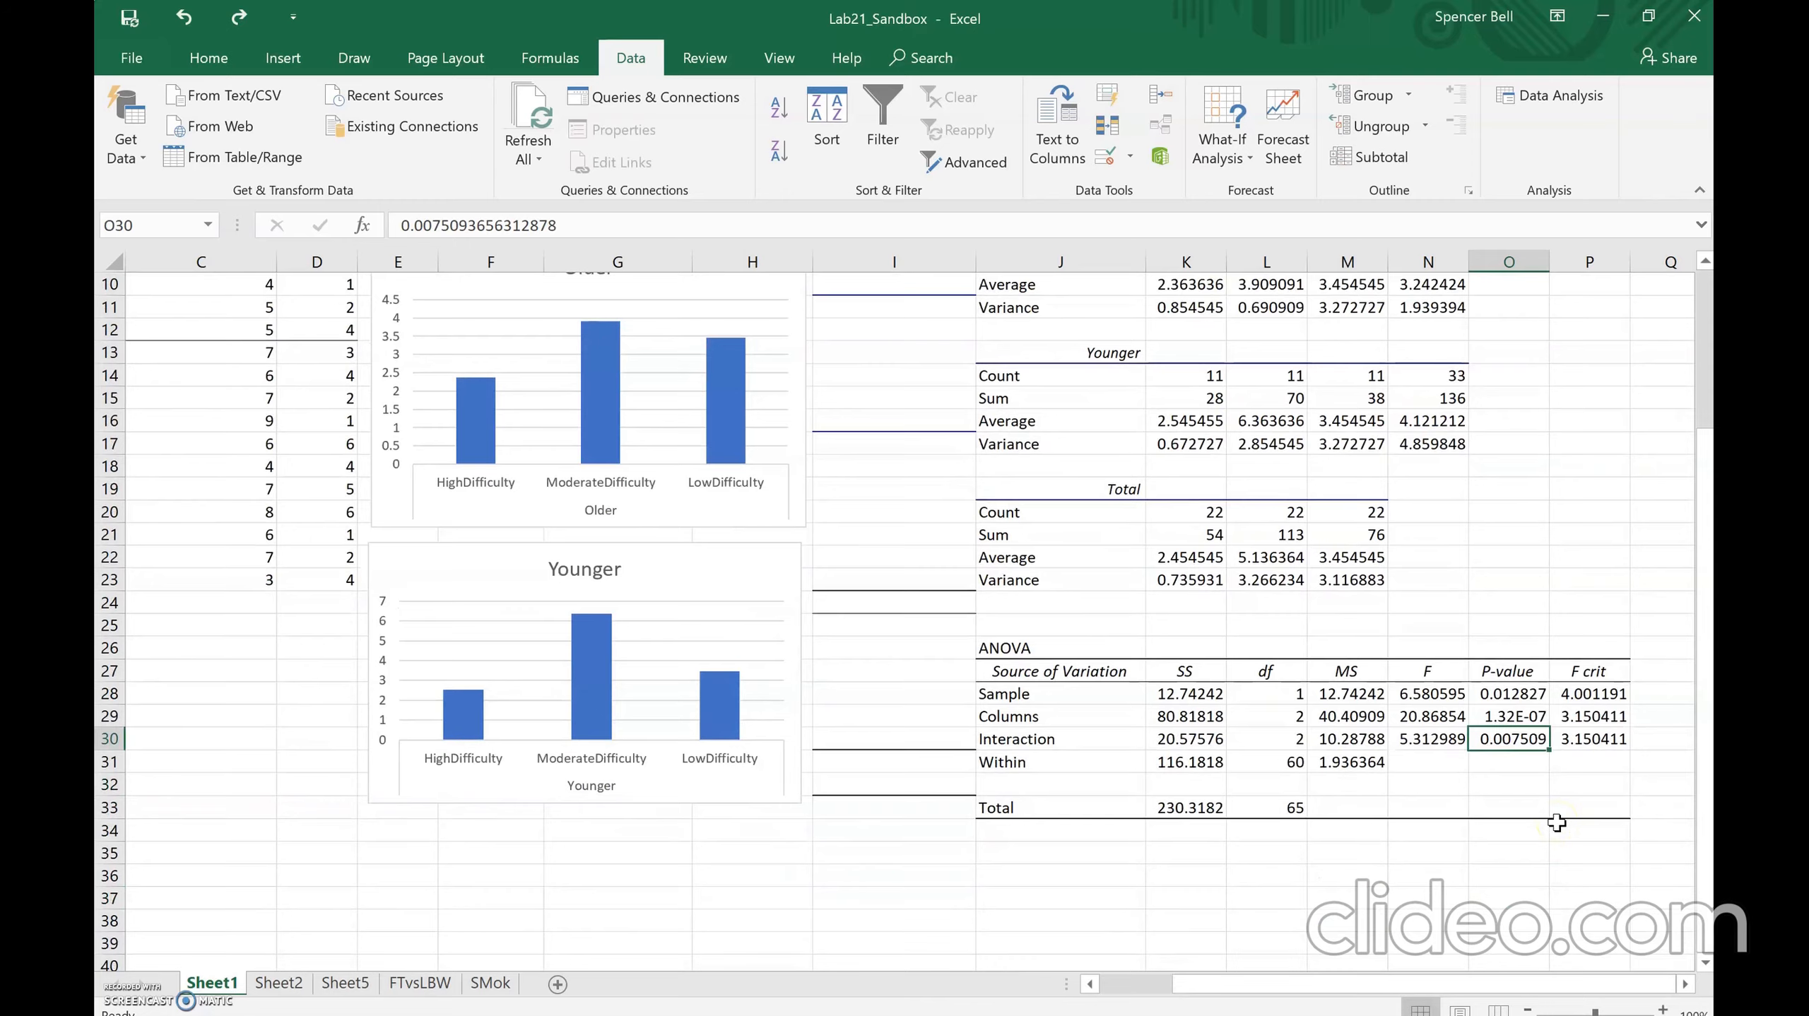
scroll(1556, 823, "up", 2)
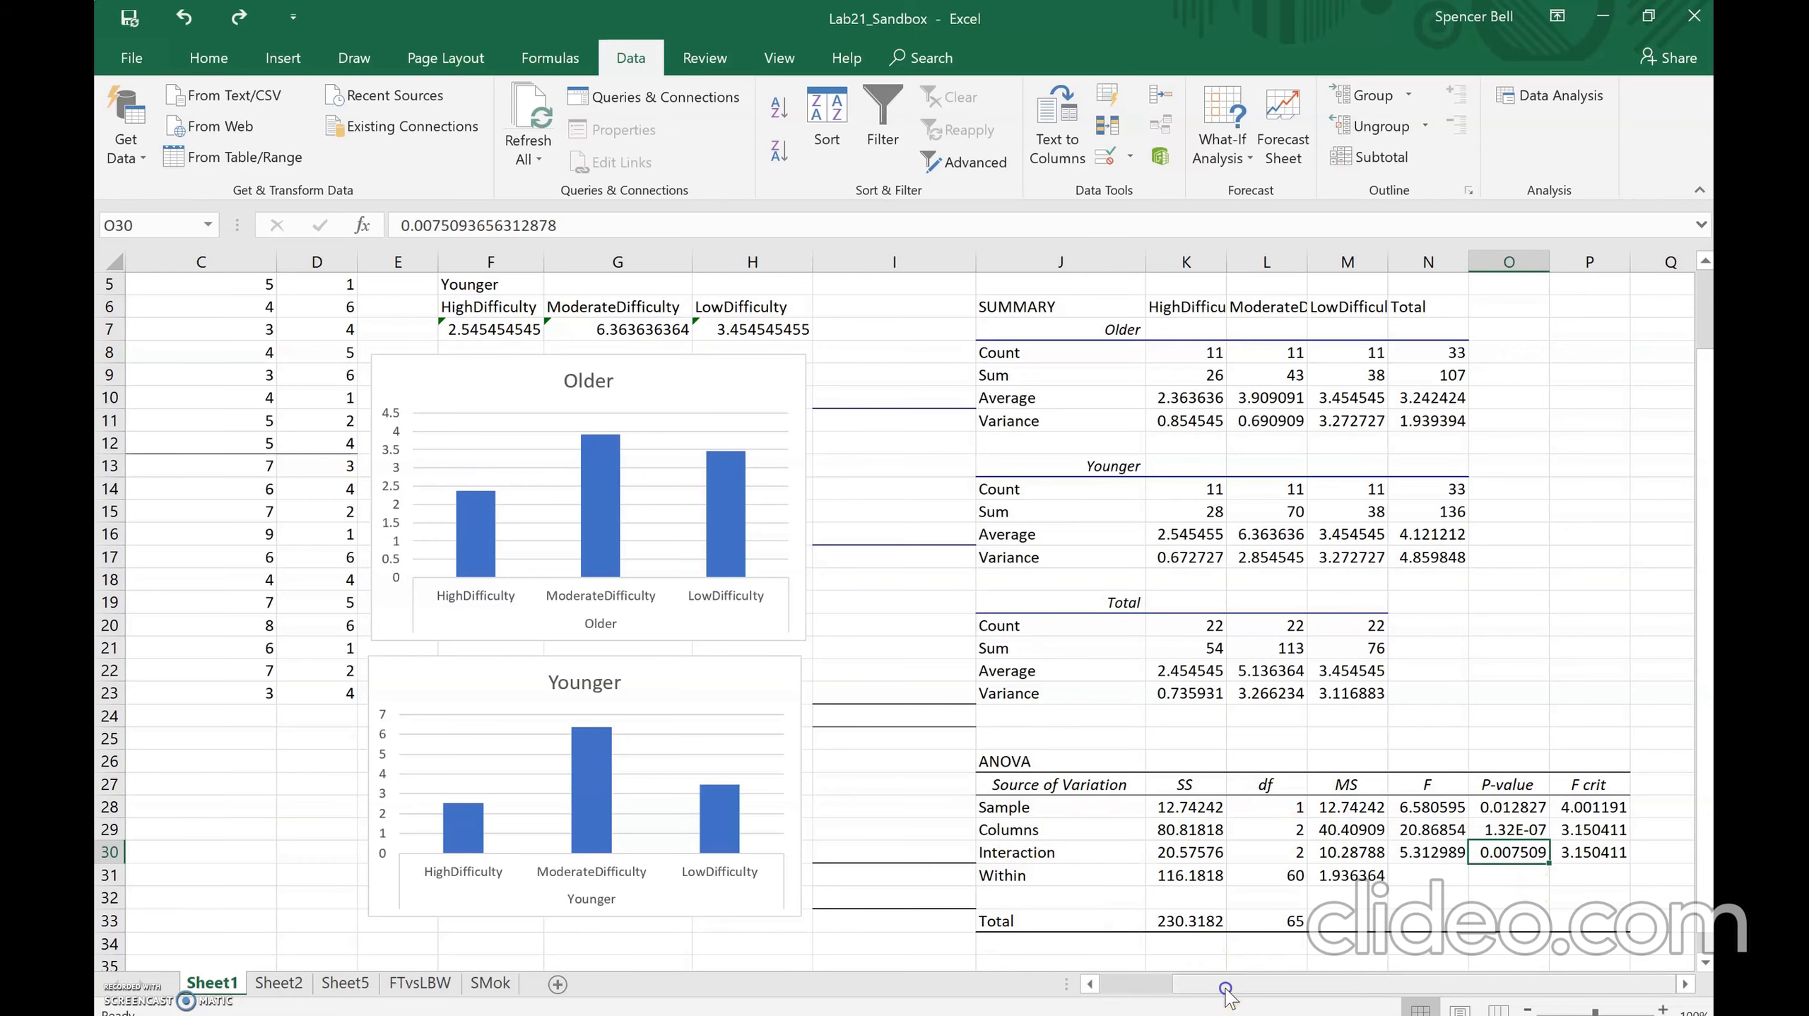
left_click_drag(1225, 989, 1154, 989)
scroll(981, 733, "up", 2)
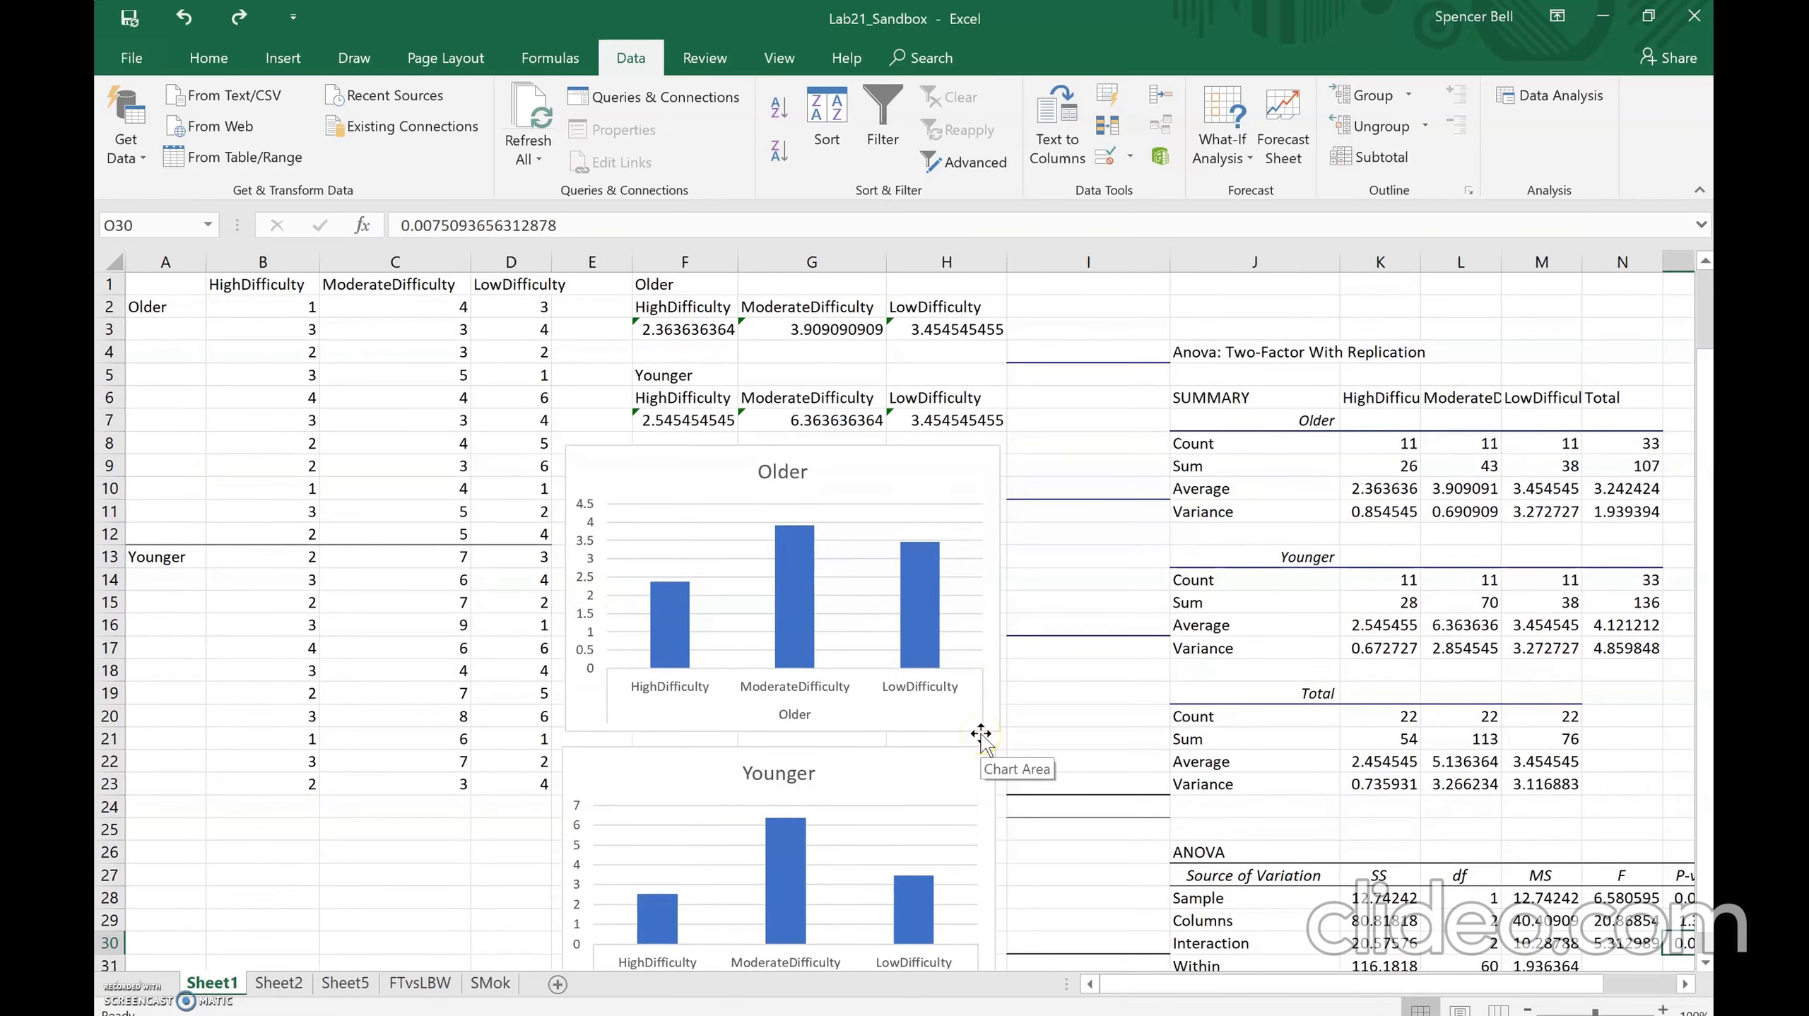